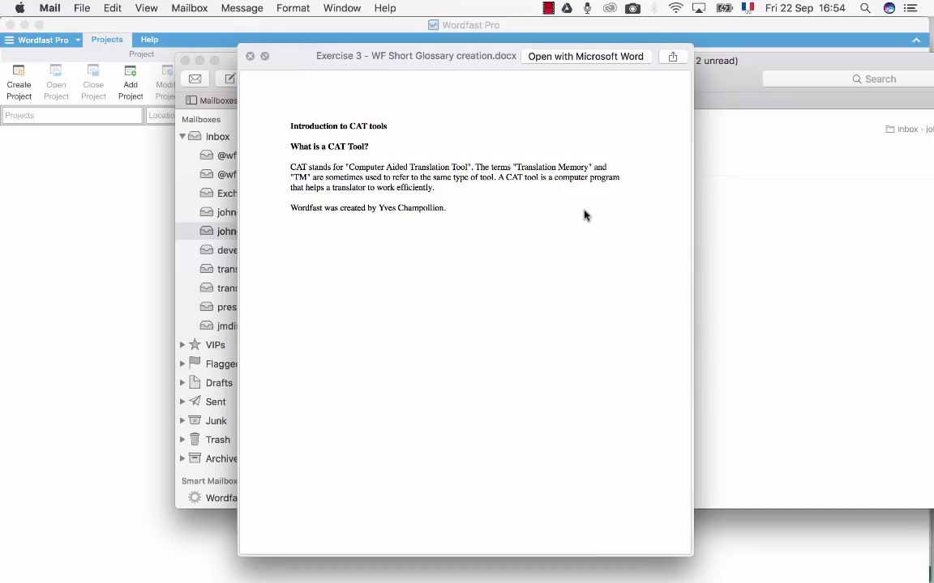
- Close the attachment preview and start a Wordfast Pro project from the e-mailed Exercise 3 - WF Short Glossary creation.docx
key(space)
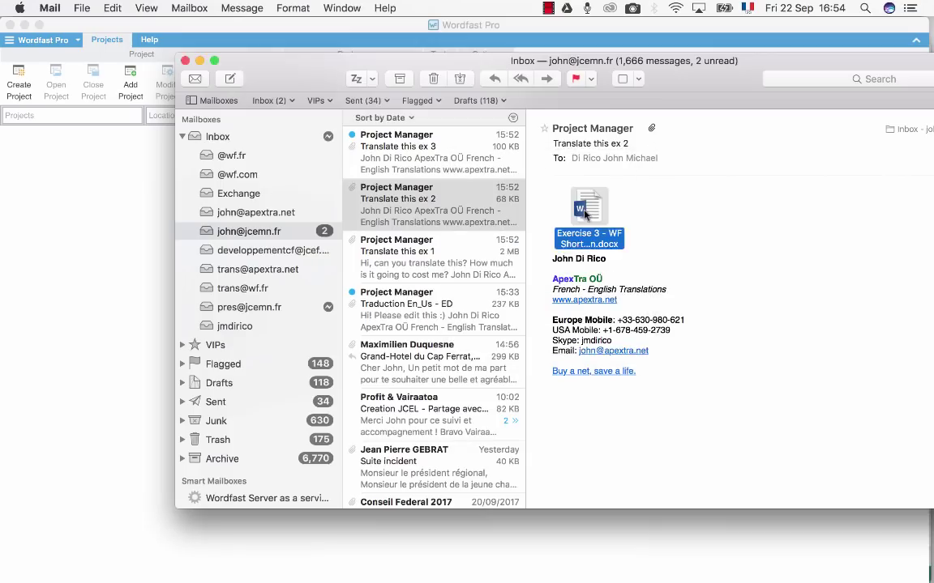
mouse_move(596, 207)
mouse_down()
mouse_move(626, 239)
mouse_move(595, 381)
mouse_move(559, 466)
mouse_move(569, 544)
mouse_up()
click(589, 212)
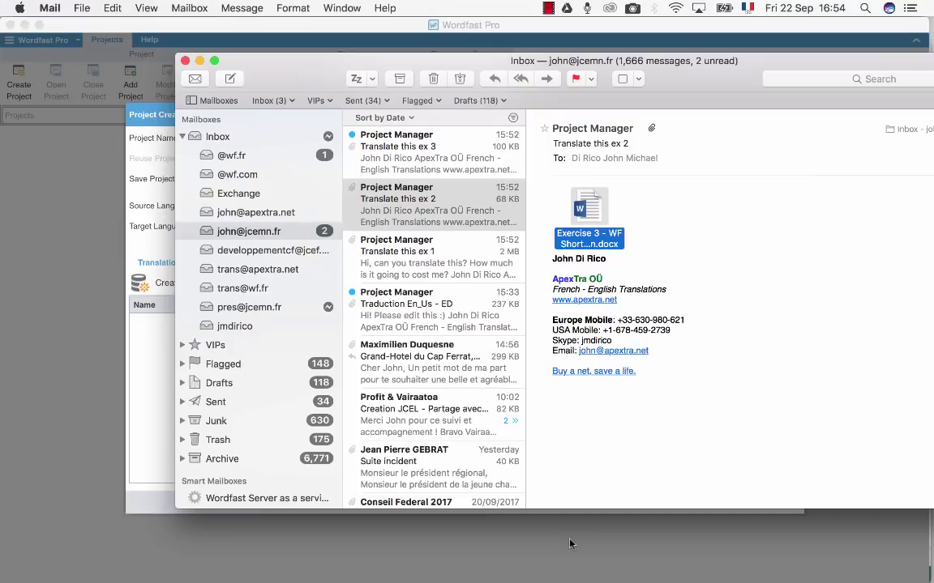
click(569, 543)
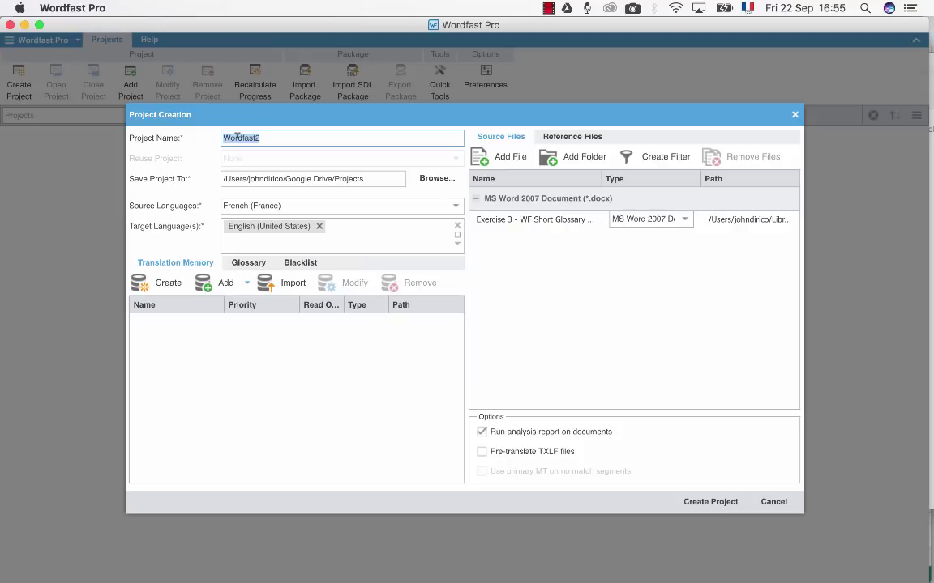
- Name the new project "1709-06 apextra - what is wordfast"
text(1709-06 apextra)
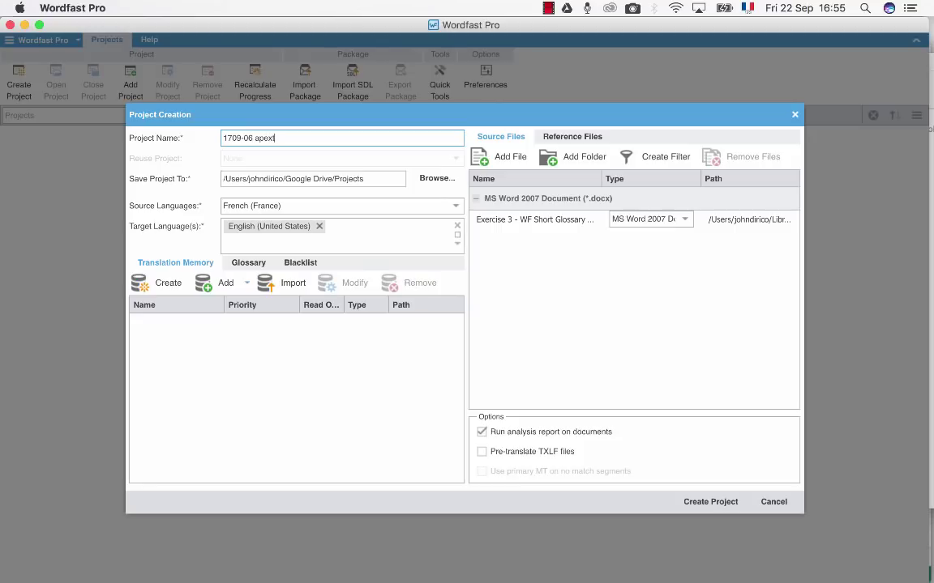
text( - )
text(wordf)
key(BackSpace)
key(BackSpace)
key(BackSpace)
key(BackSpace)
text(hat is wordfast)
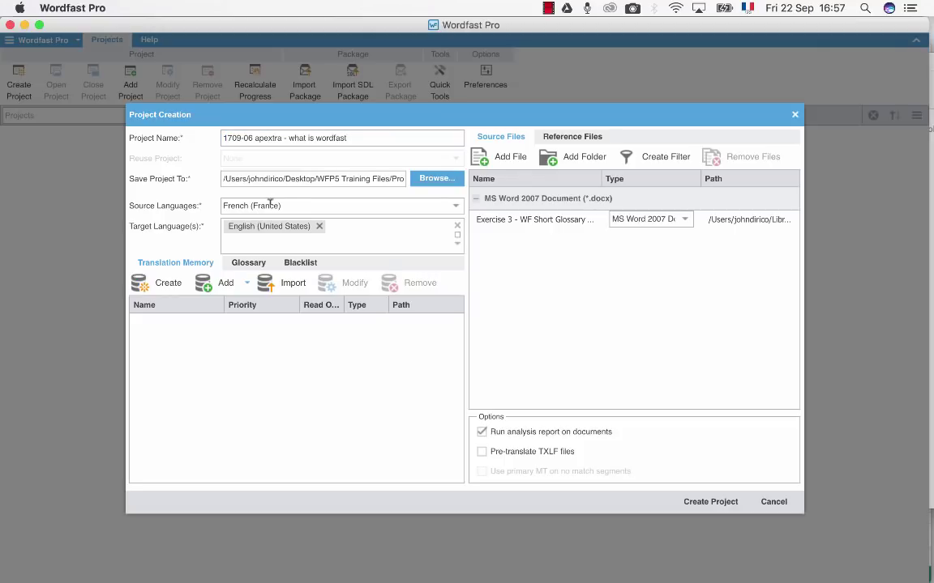
- Set the project's source language to English and replace the target language with French (France)
key(Tab)
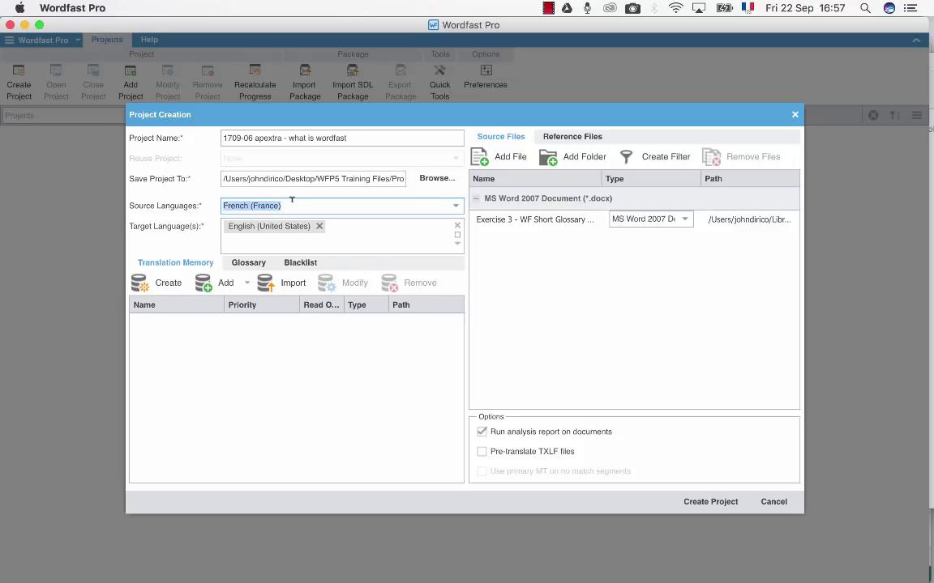
text(en)
key(Tab)
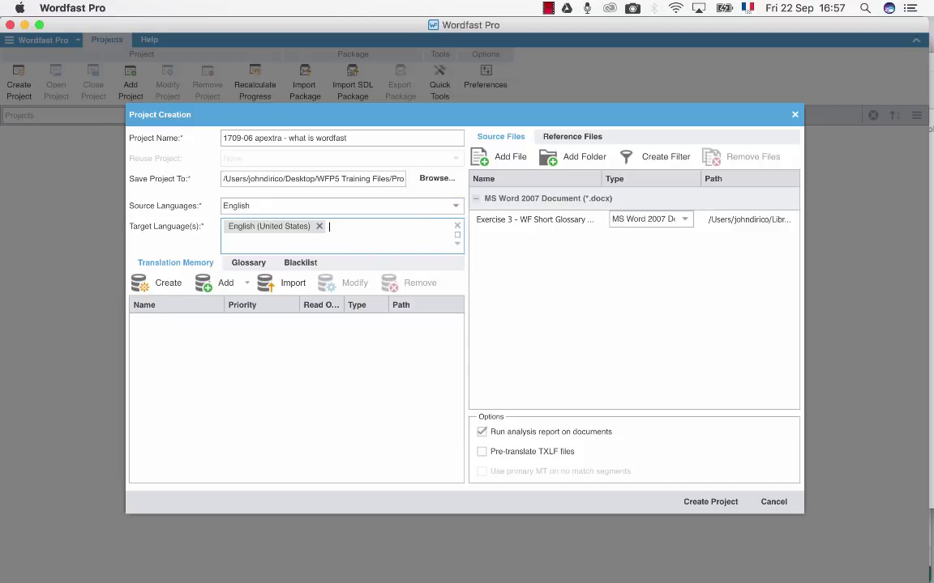
click(319, 226)
text(fre)
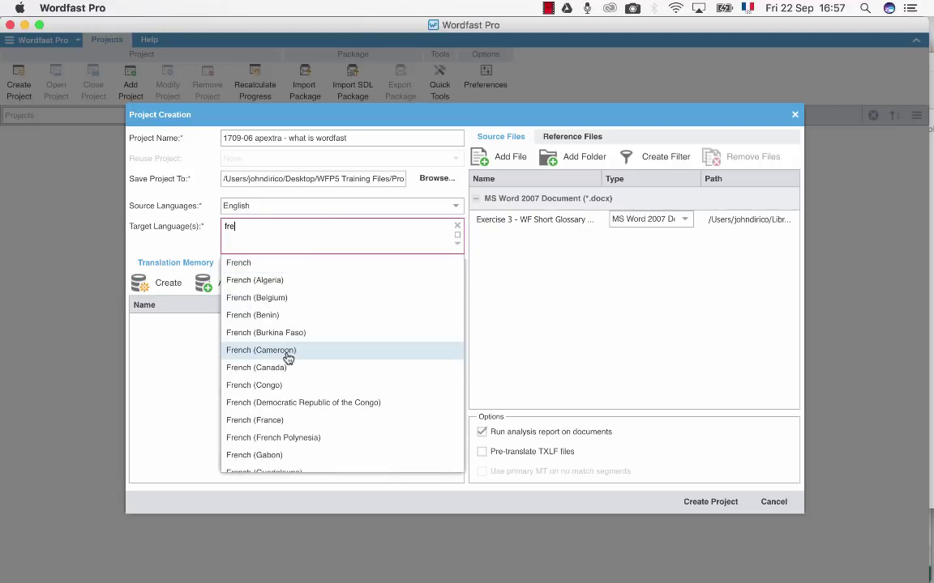
click(281, 420)
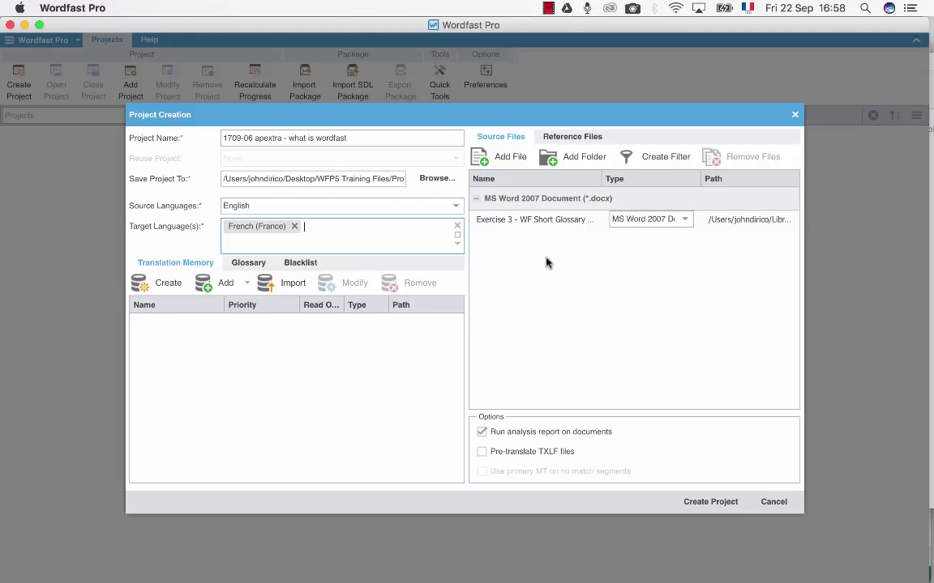
- Start a new translation memory for the project and name it apextra_en_frfr_wfm
click(248, 263)
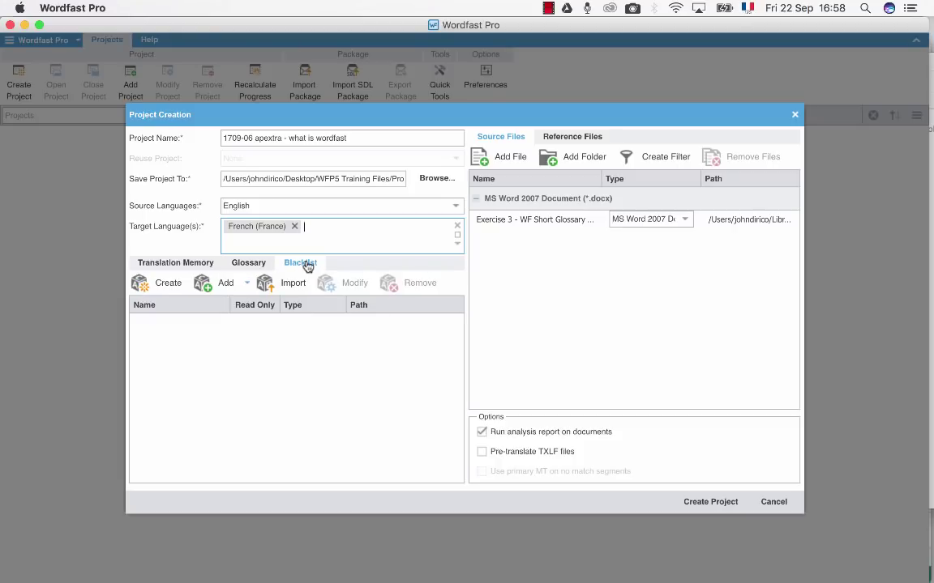
click(176, 264)
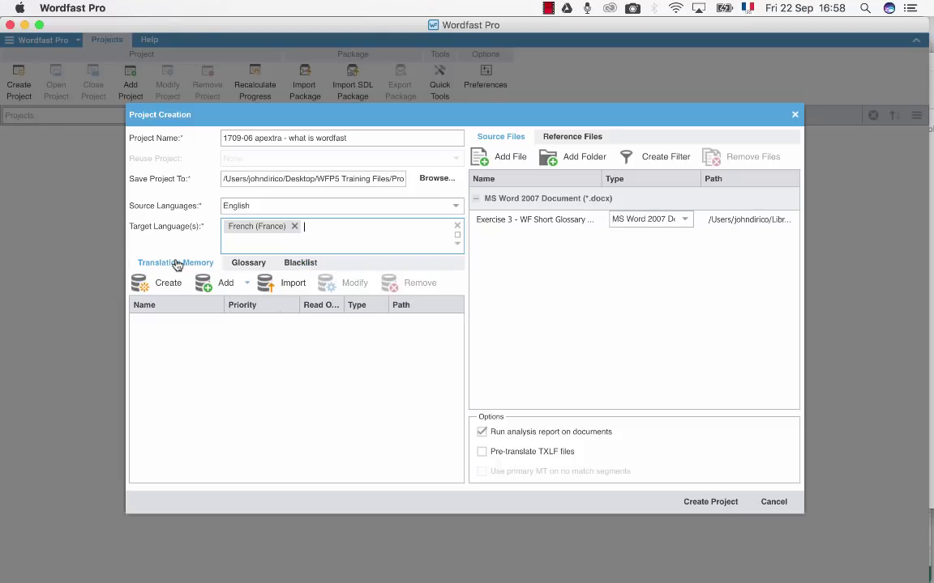
click(169, 287)
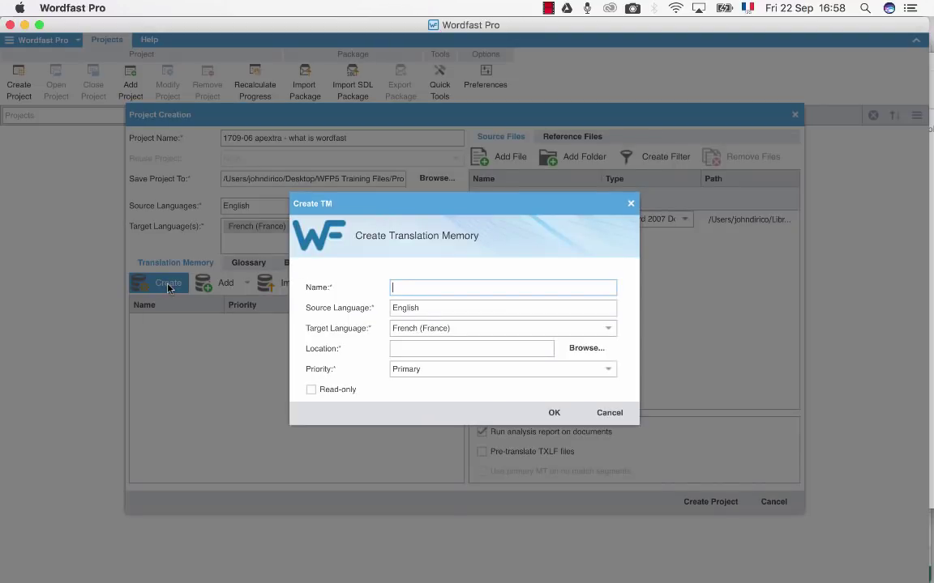
text(apextra)
text(_)
text(en)
text(_ff)
text(rfr)
text(_wfm)
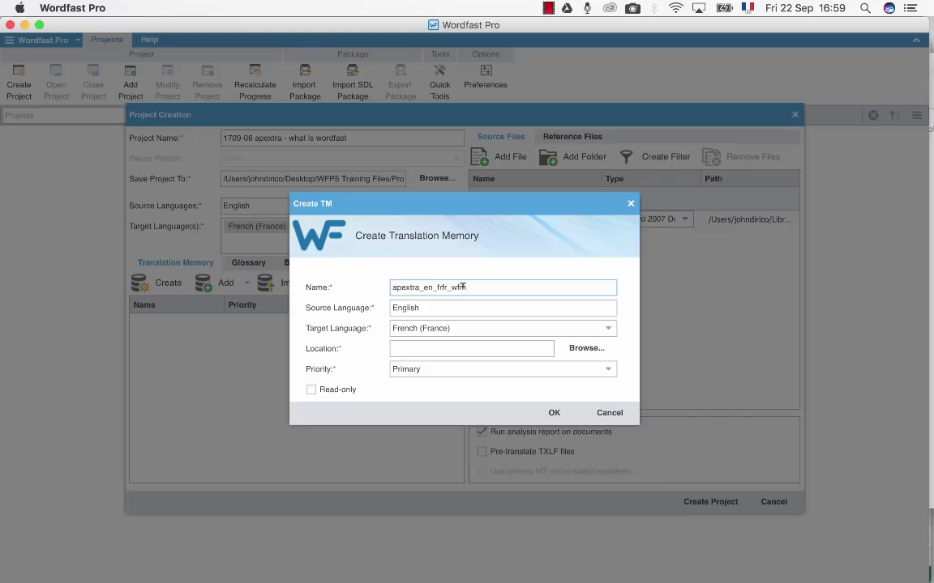
- Store the translation memory in the Memories folder of WFP5 Training Files and create it
click(591, 351)
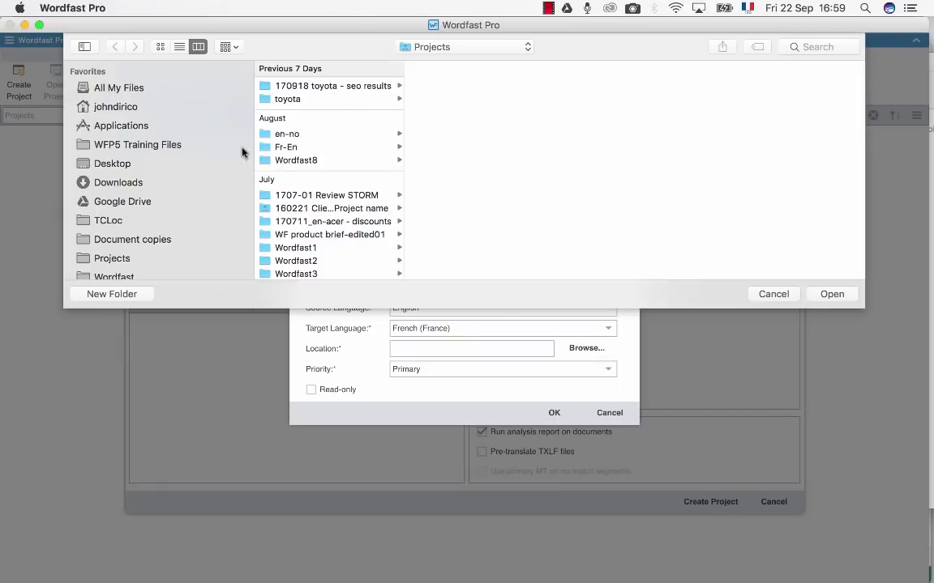
click(132, 143)
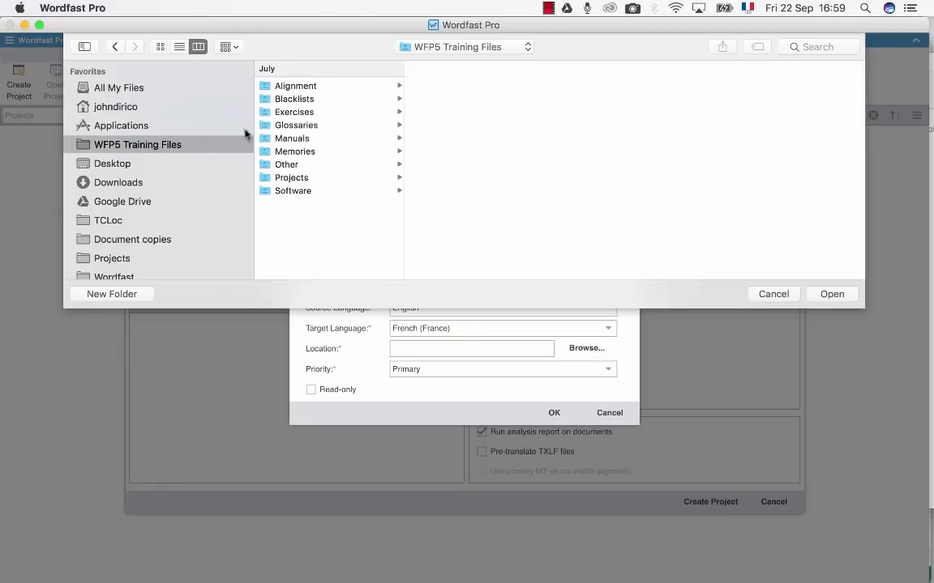
click(293, 153)
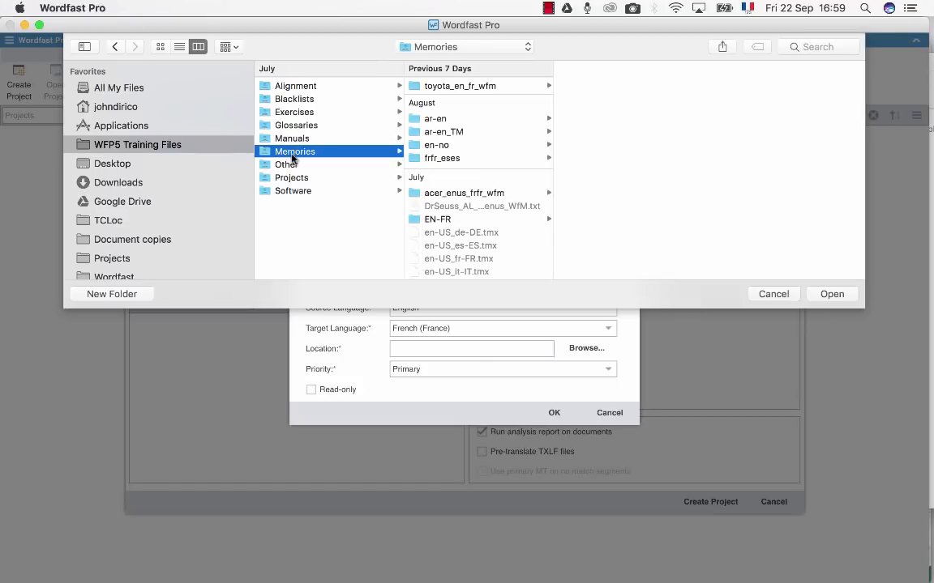
key(Return)
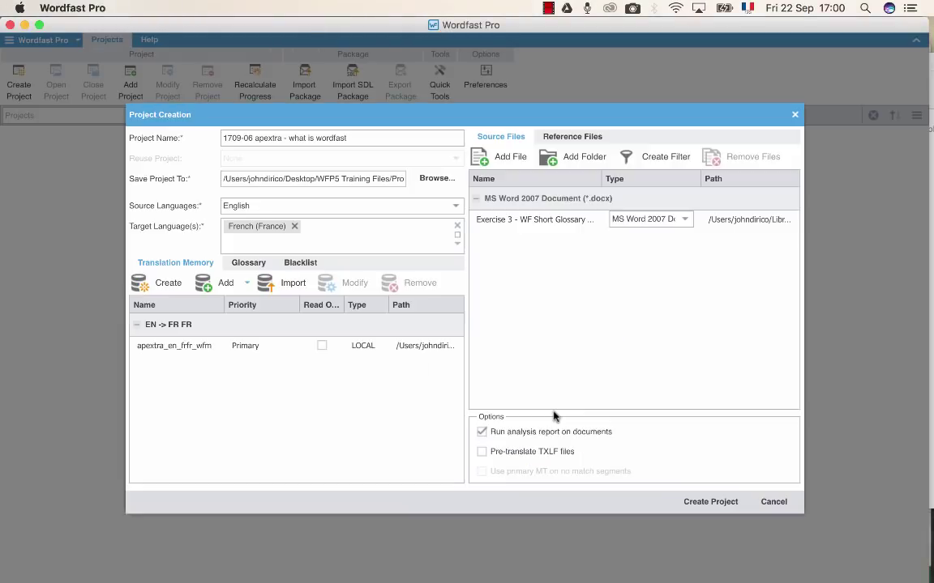
click(552, 414)
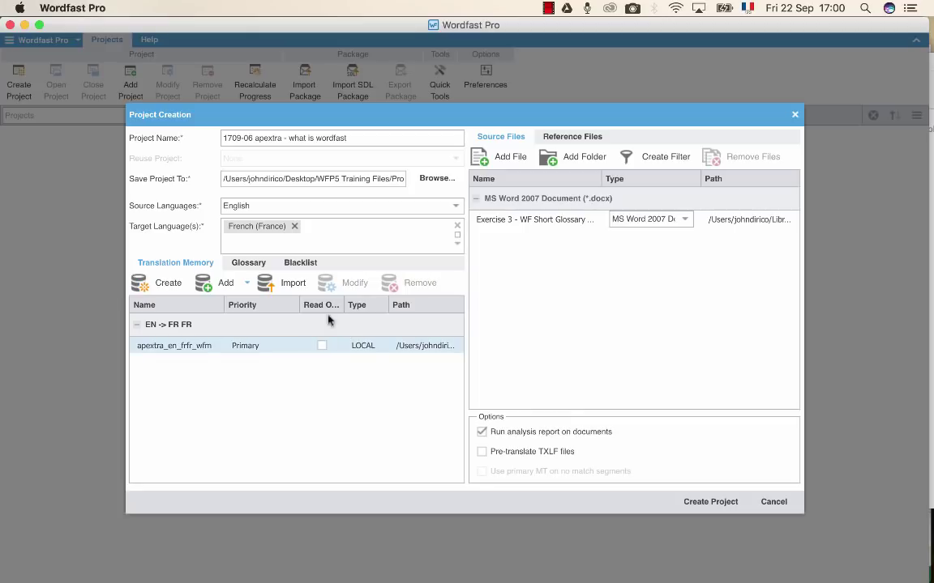
- Start a new glossary for the project and name it apextra_en_frfr_wfg
click(252, 266)
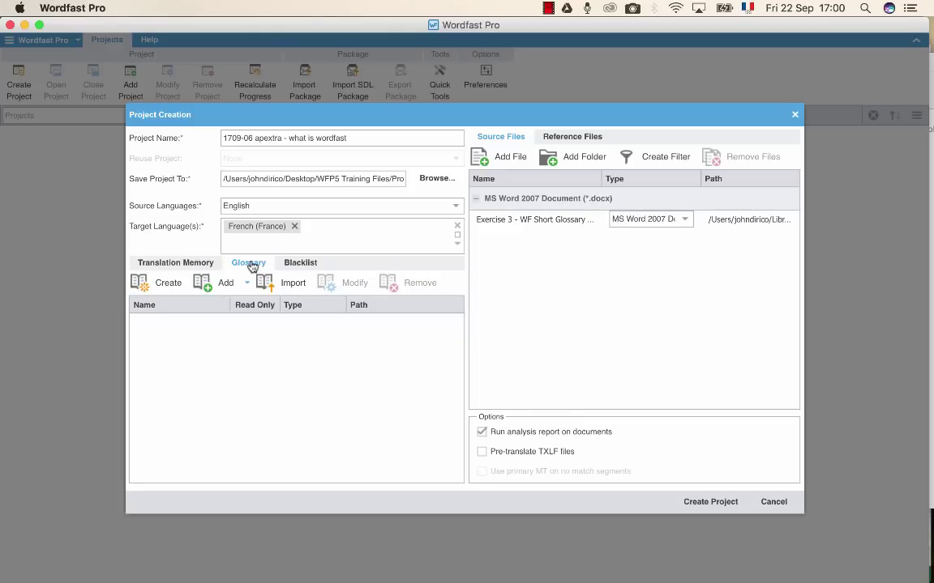
click(162, 287)
text(ap)
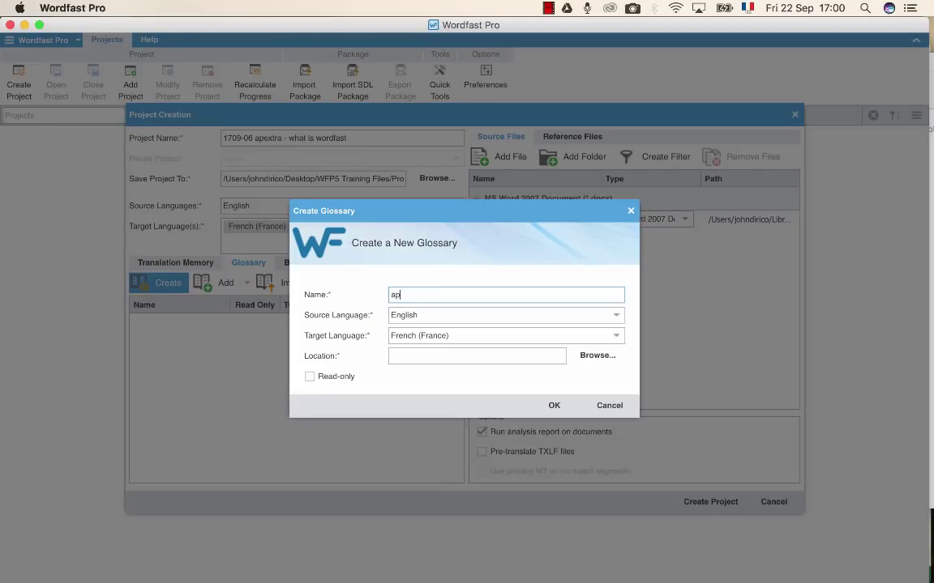
text(extra_en_frfr_wfg)
key(Tab)
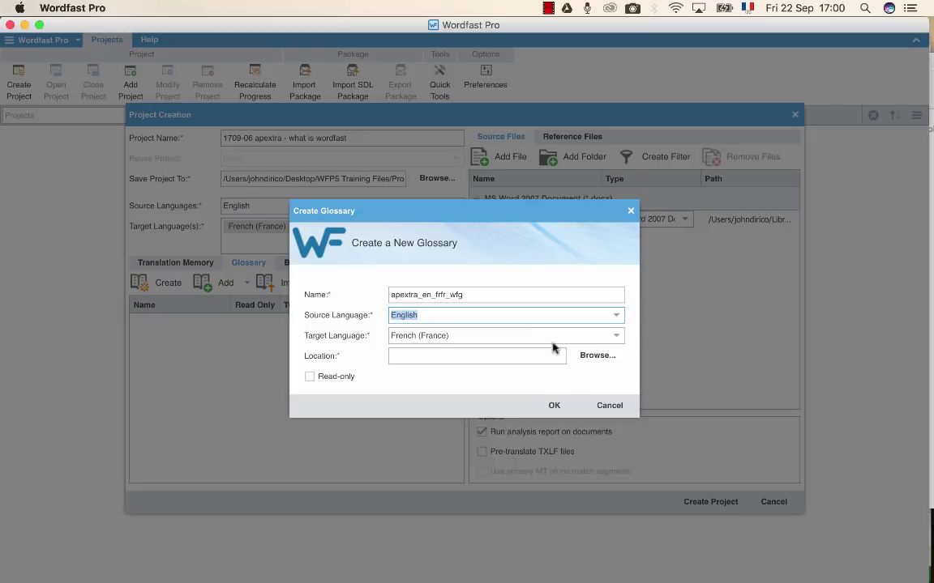
- Store the glossary in the Glossaries folder of WFP5 Training Files and create it
click(590, 364)
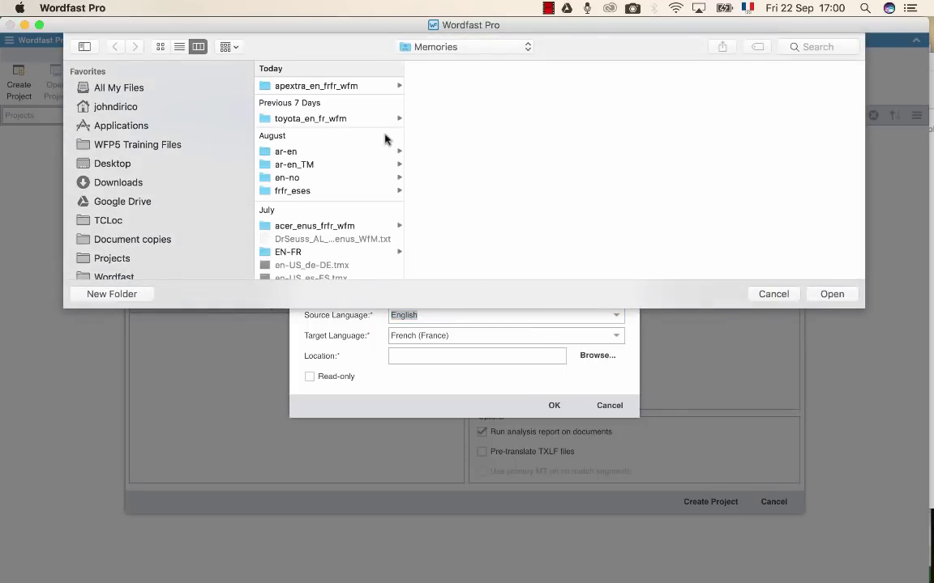
click(151, 146)
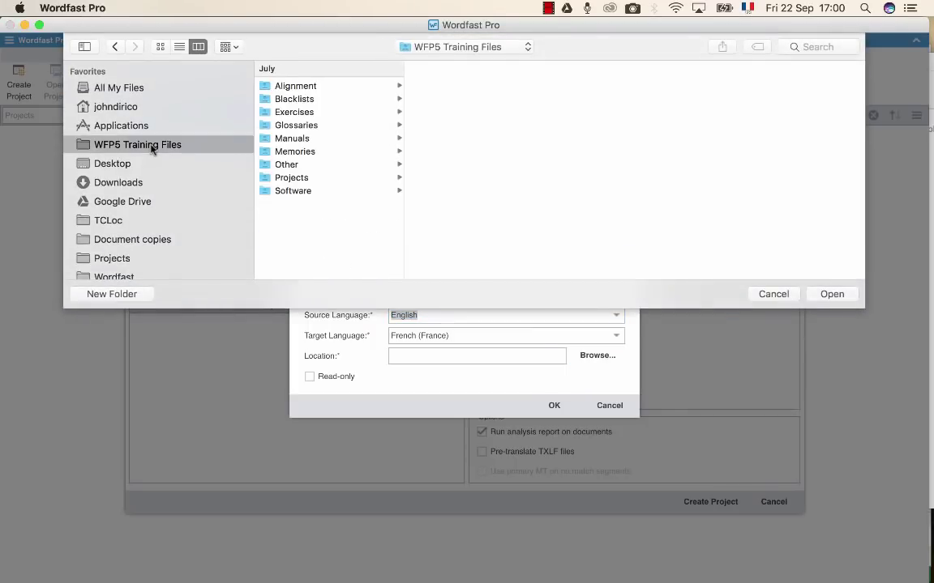
click(304, 127)
key(Return)
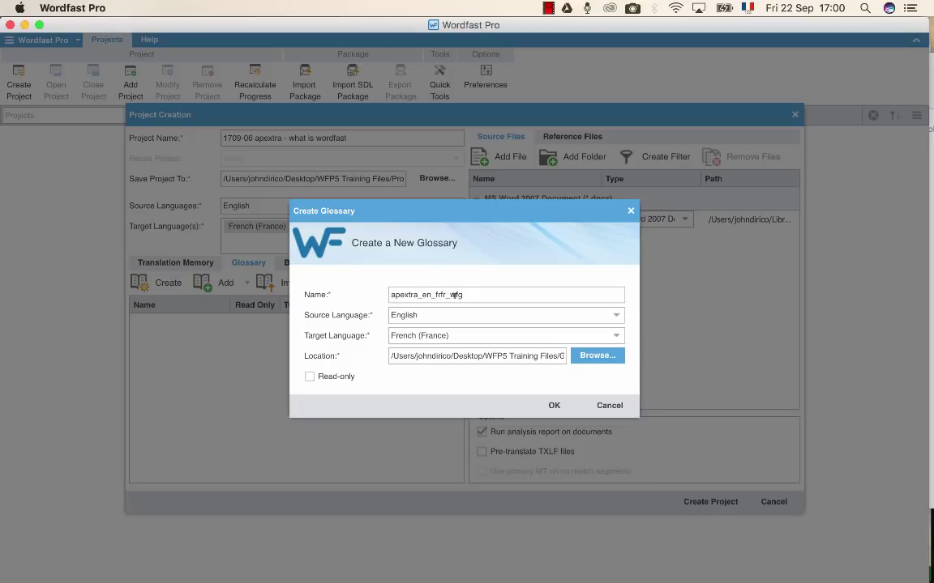
click(551, 407)
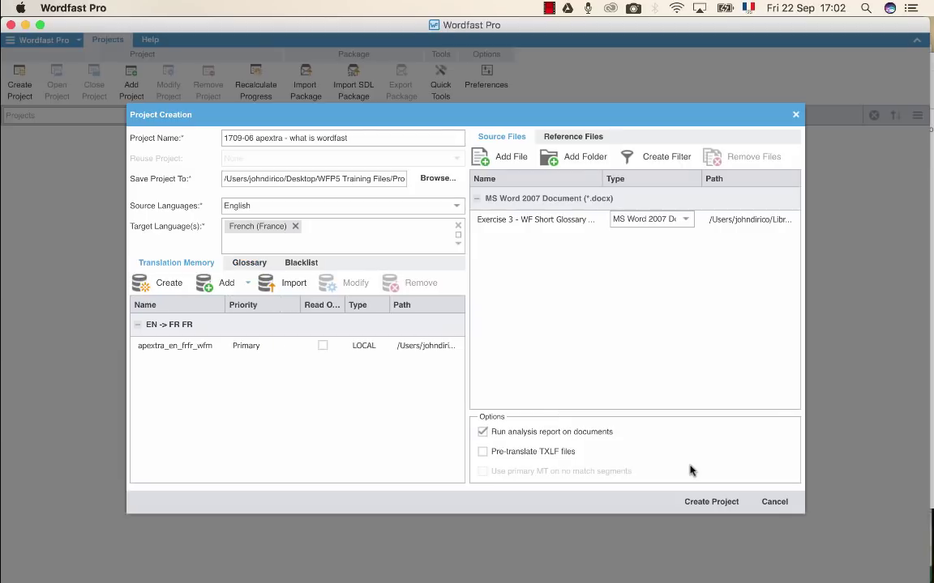
- Create the project with its document analysis report and open it
click(709, 503)
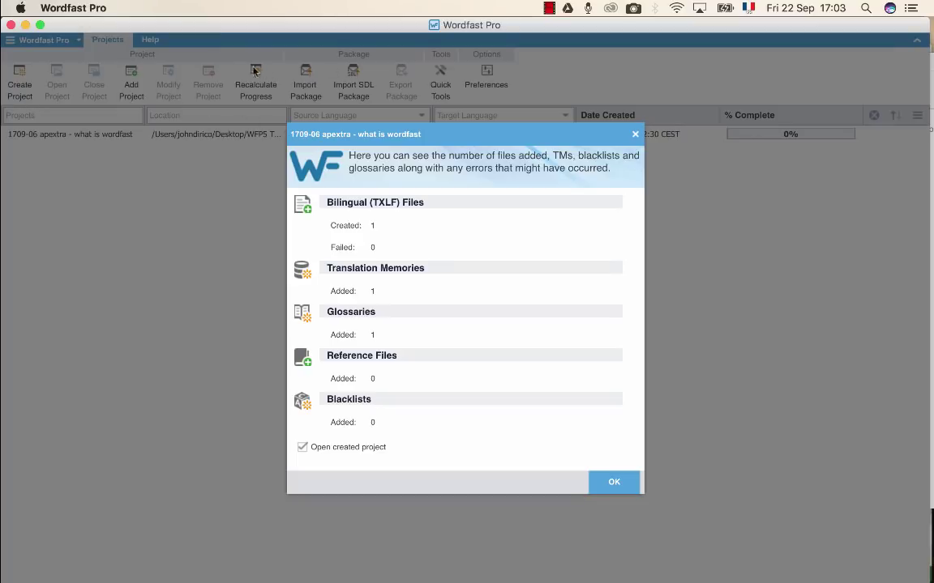
click(612, 484)
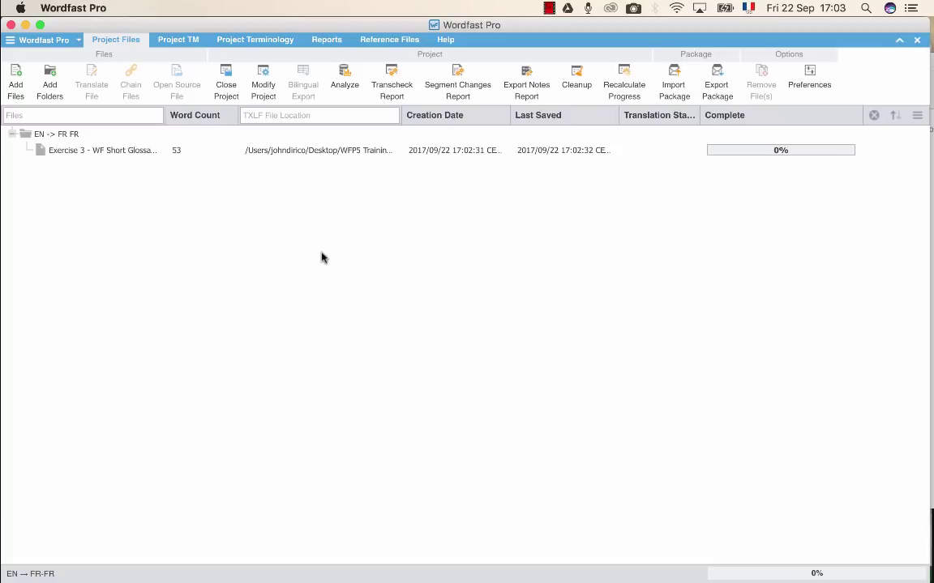
- View the list of all projects and return to the current project
click(77, 43)
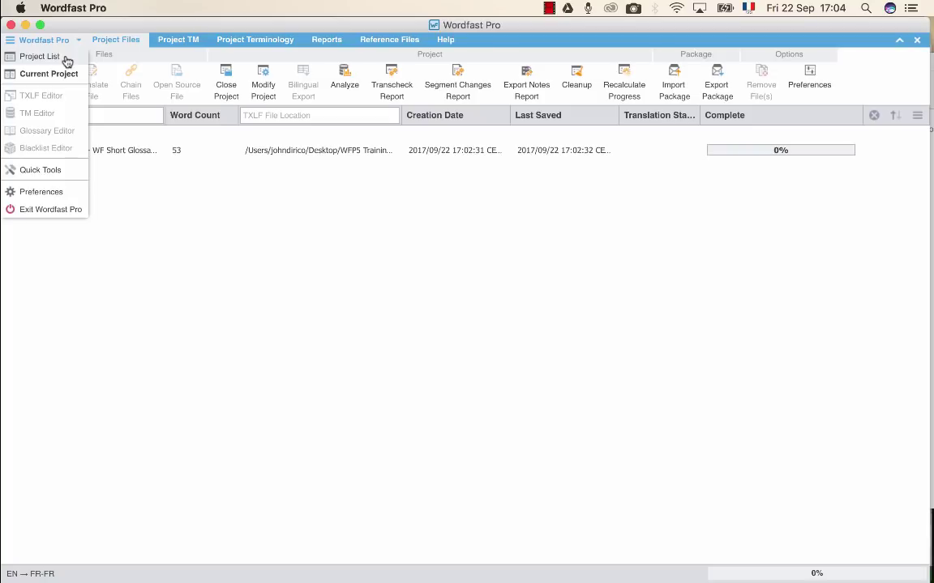
click(66, 59)
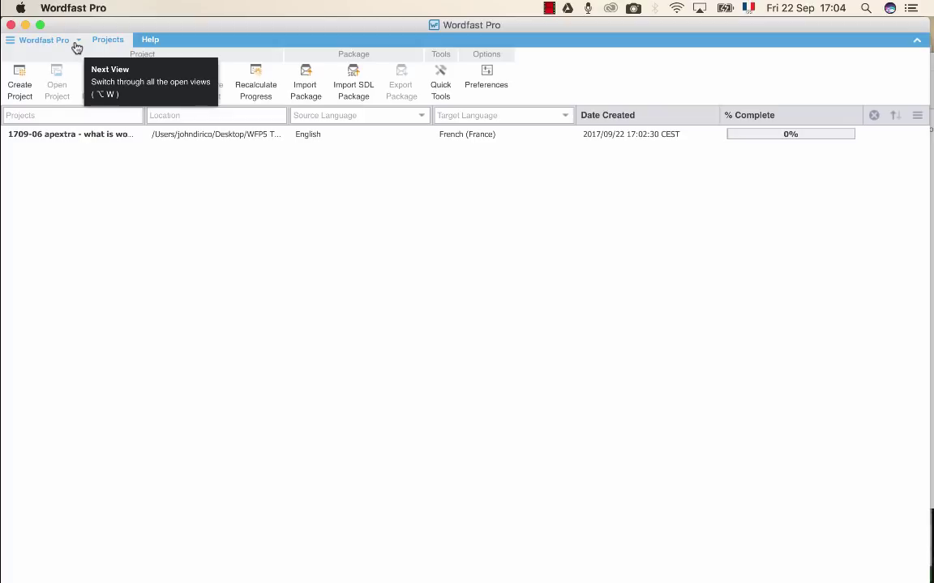
click(77, 44)
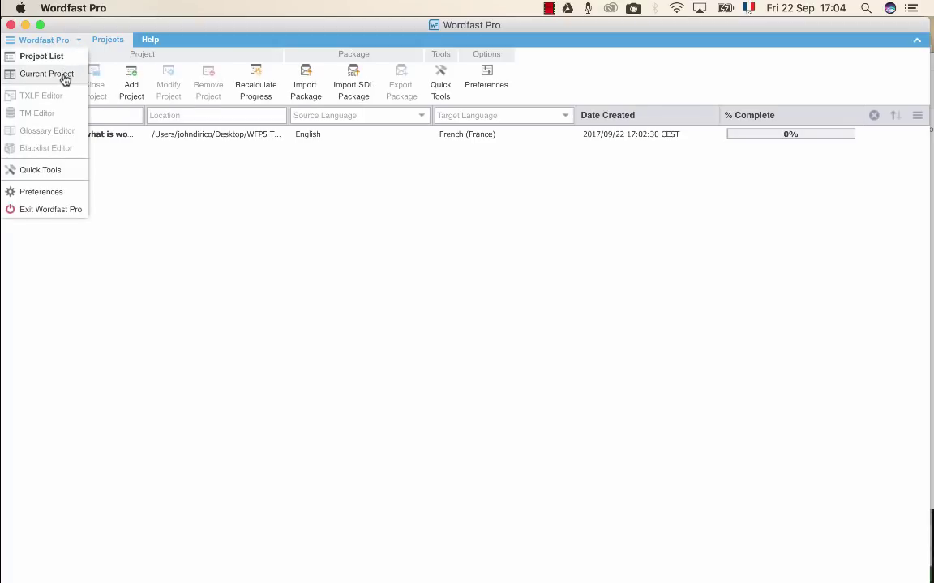
click(65, 77)
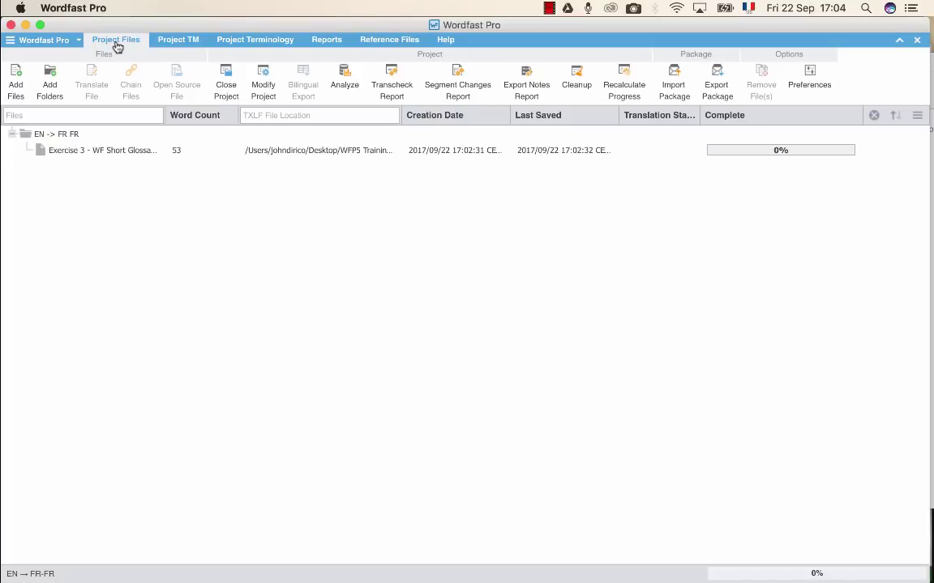
- Examine the current project's translation memory, glossary and reports lists
click(179, 44)
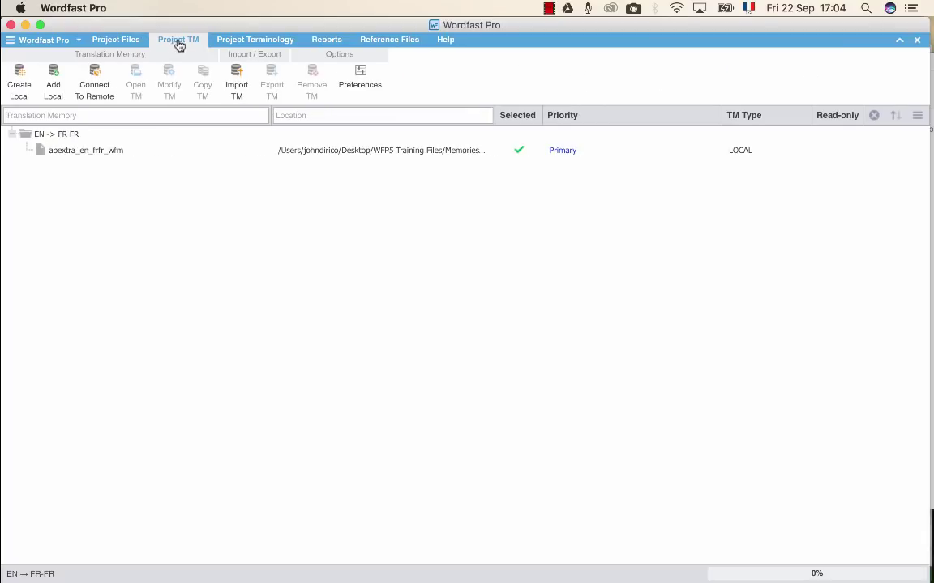
click(261, 42)
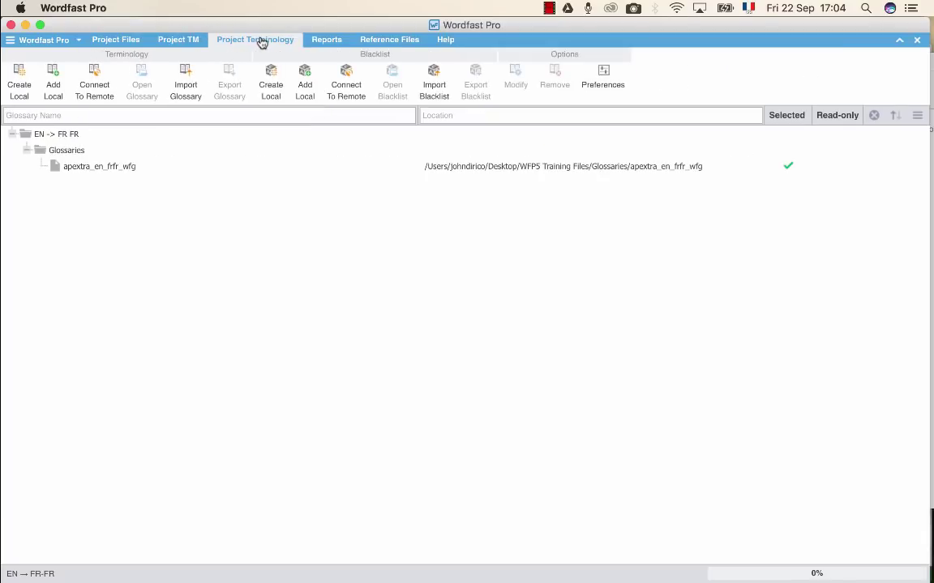
click(108, 168)
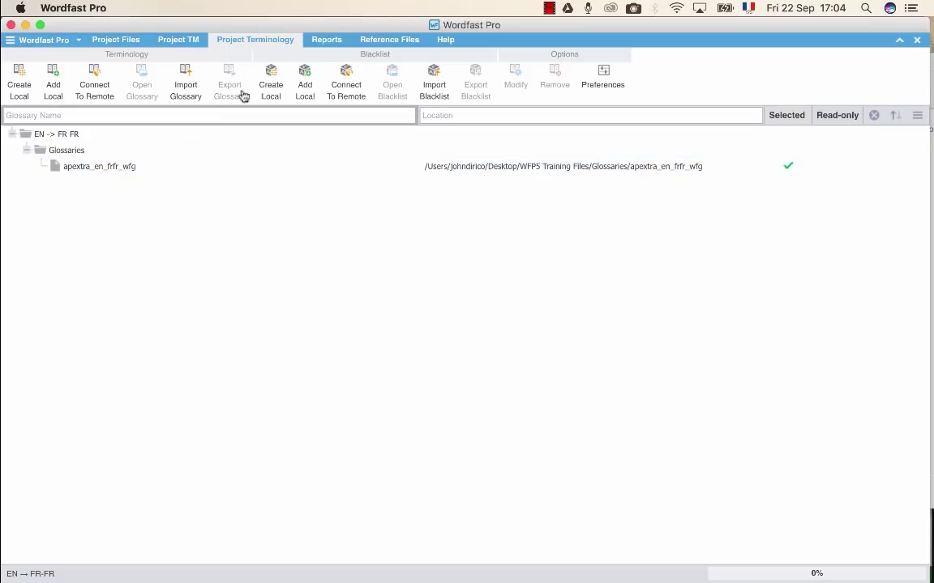
click(323, 40)
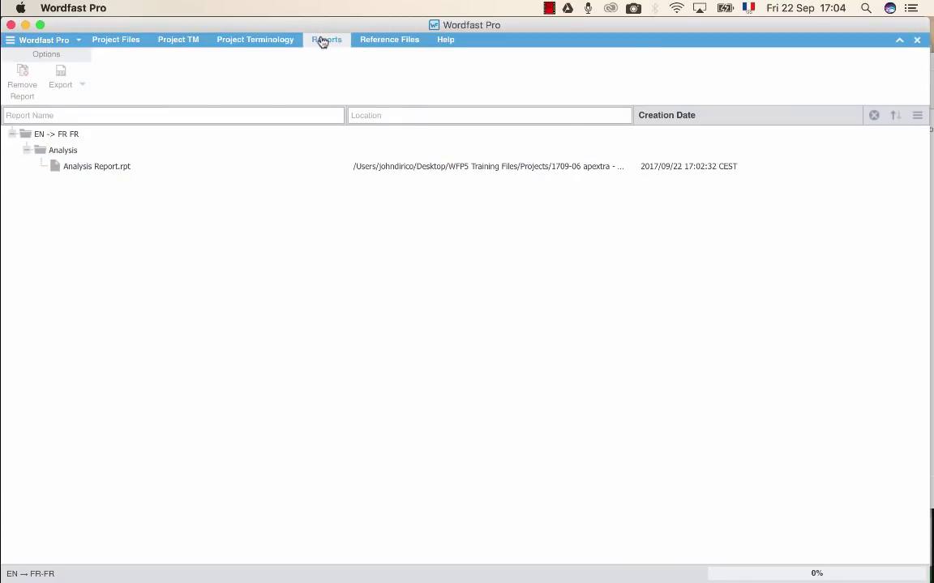
- Open the Analysis Report to read its match summary, close it, and view the project's reference files list
click(84, 166)
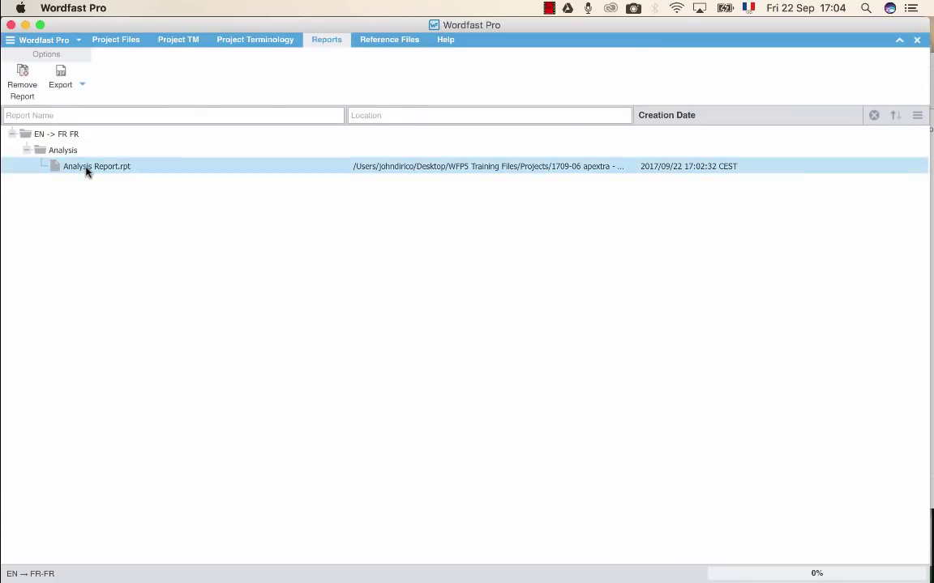
double_click(87, 167)
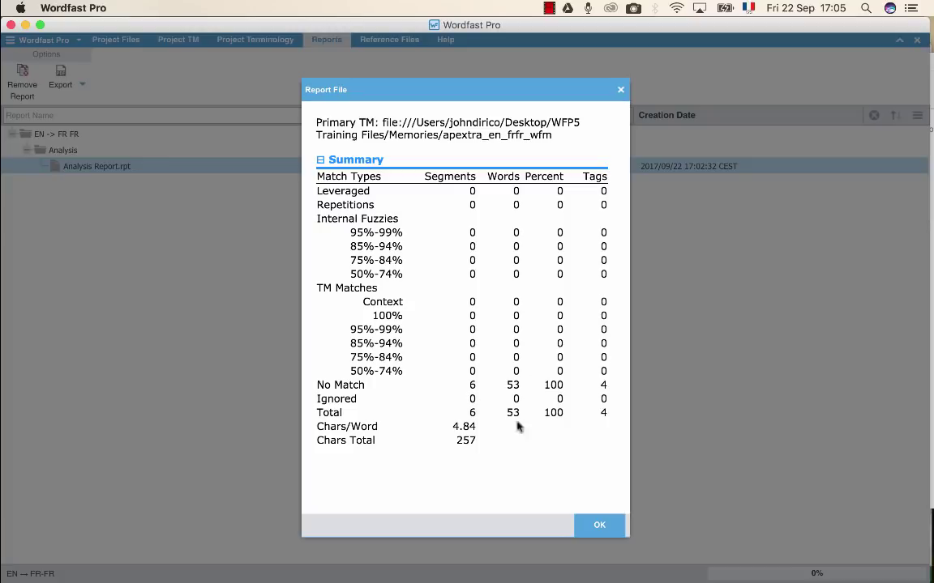
click(601, 525)
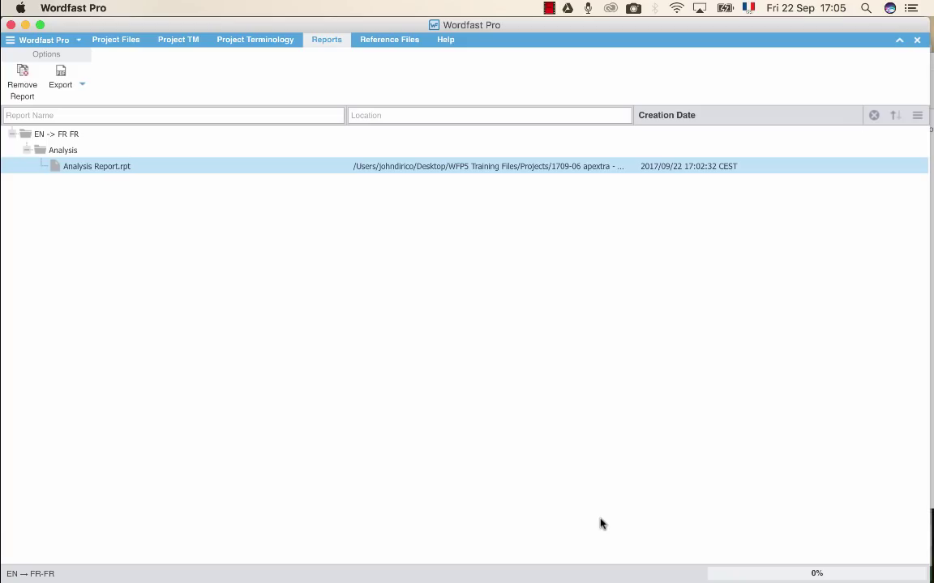
click(391, 42)
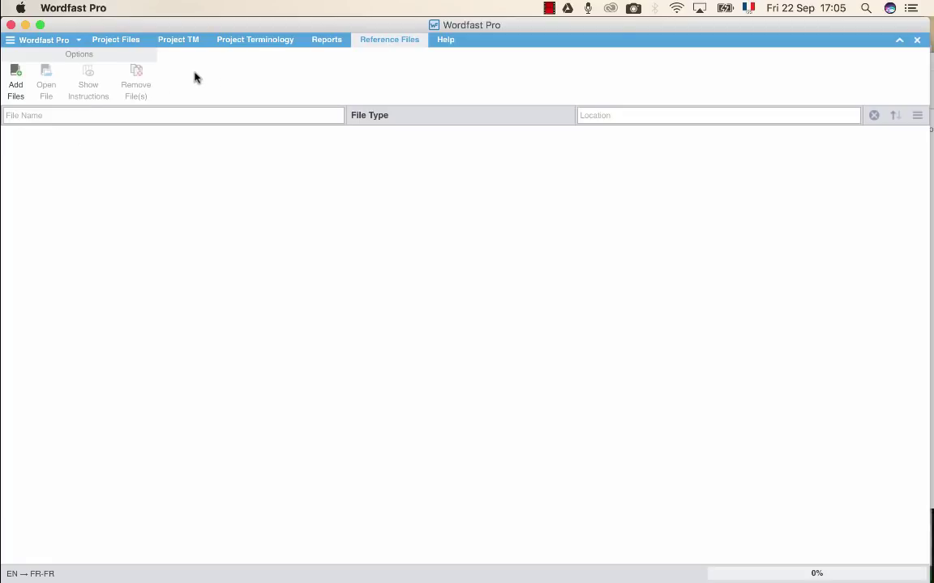
- Check the list of available Wordfast Pro updates through to its end and dismiss it without installing any
click(444, 42)
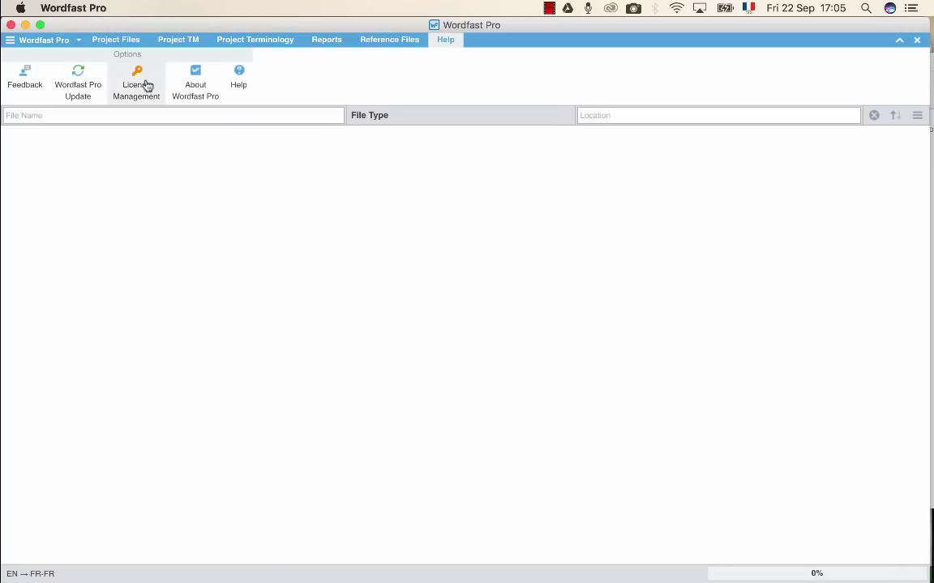
click(78, 85)
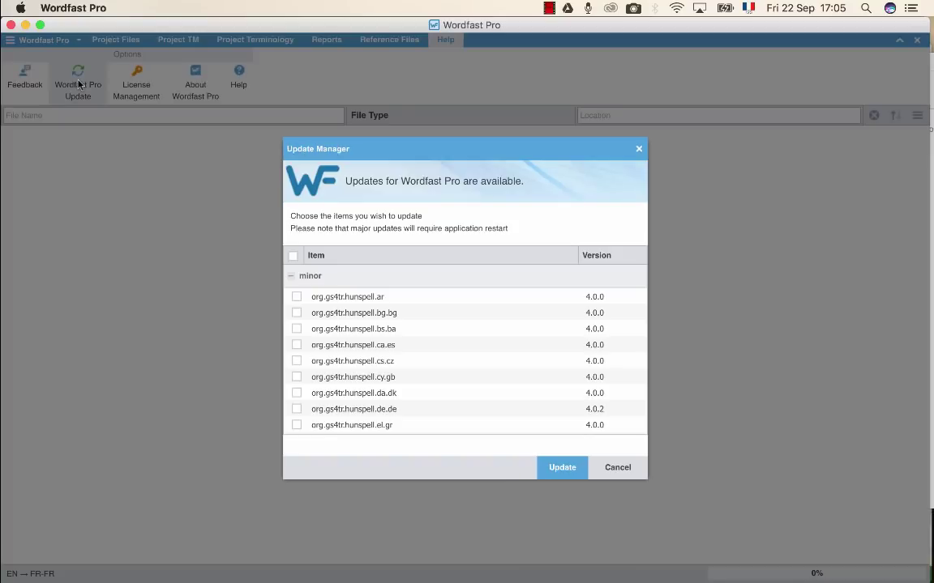
scroll(364, 369, down, 3)
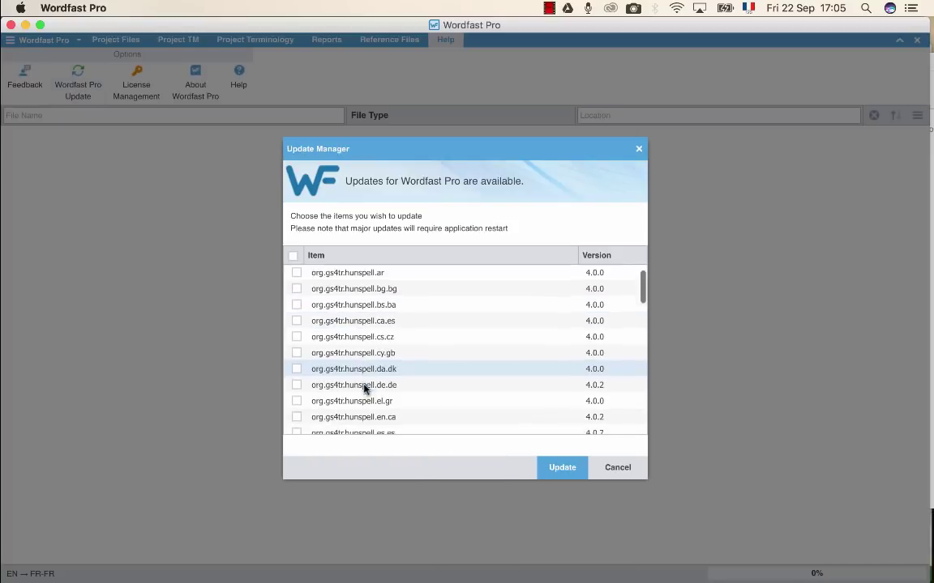
scroll(363, 388, down, 5)
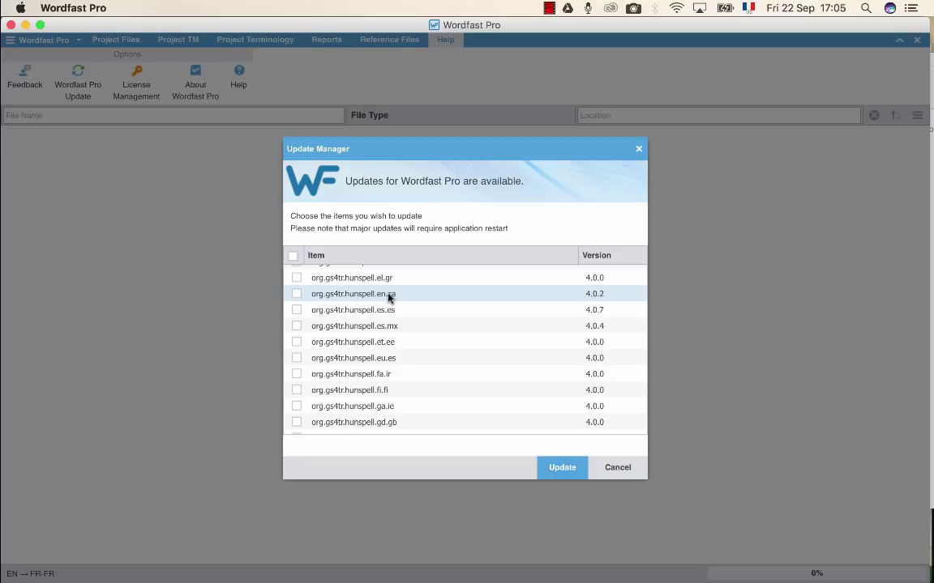
scroll(381, 347, down, 4)
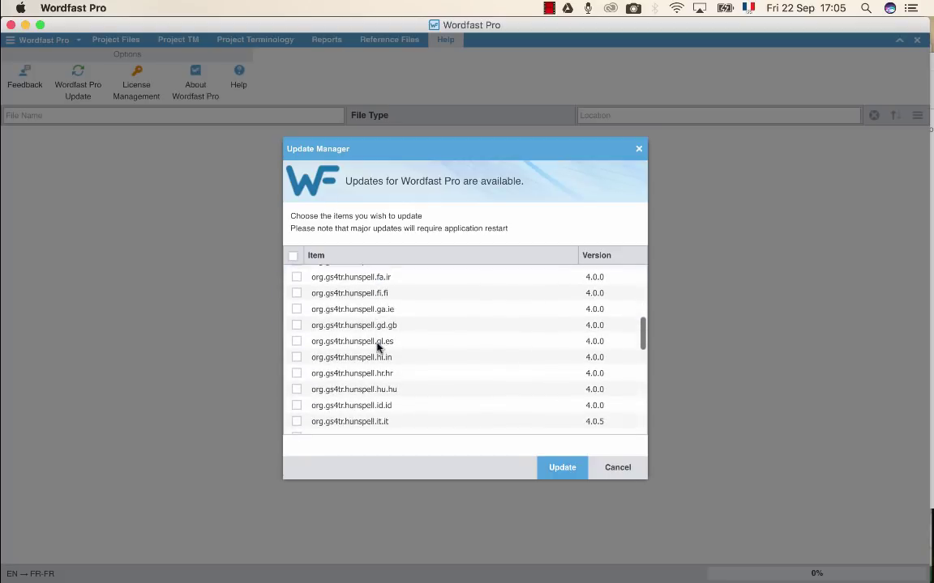
scroll(377, 347, down, 5)
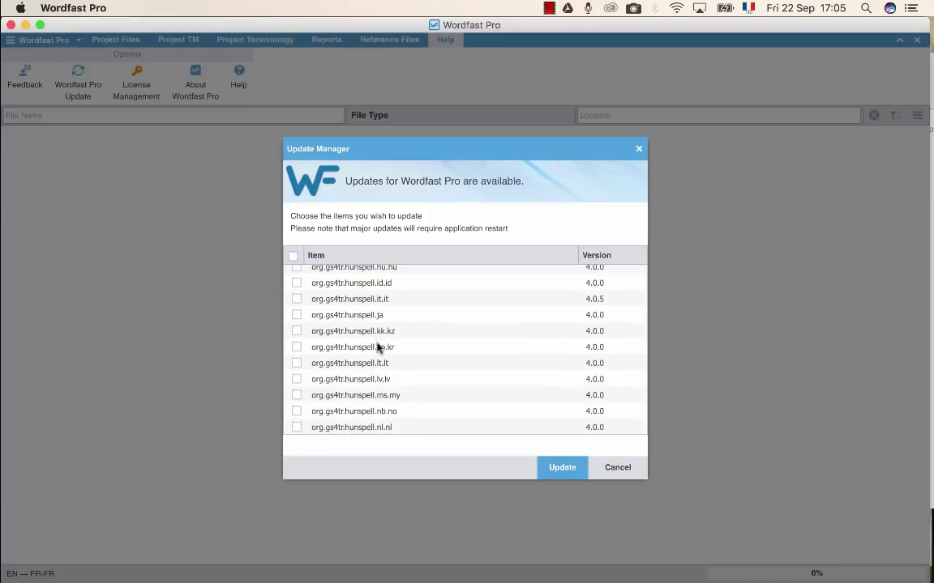
scroll(377, 347, down, 9)
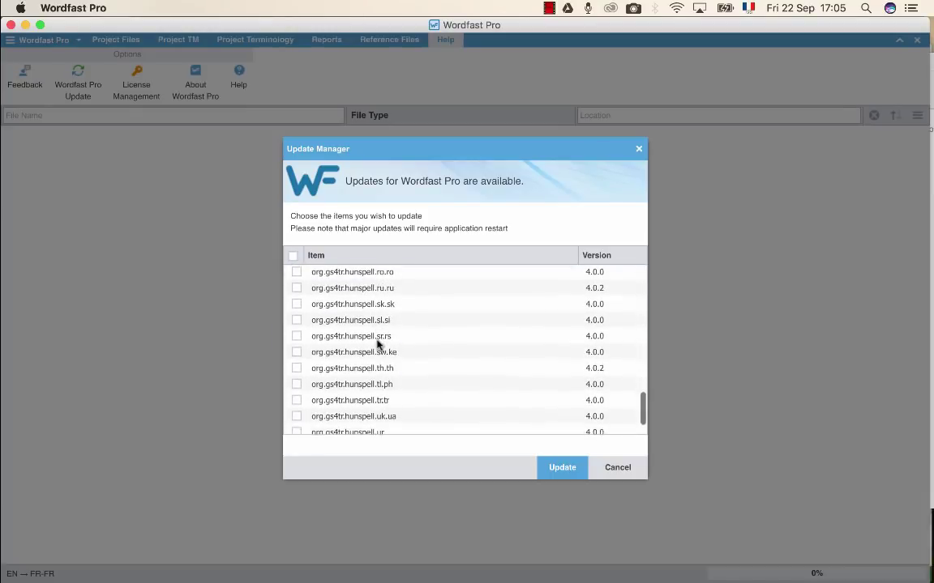
scroll(377, 344, down, 2)
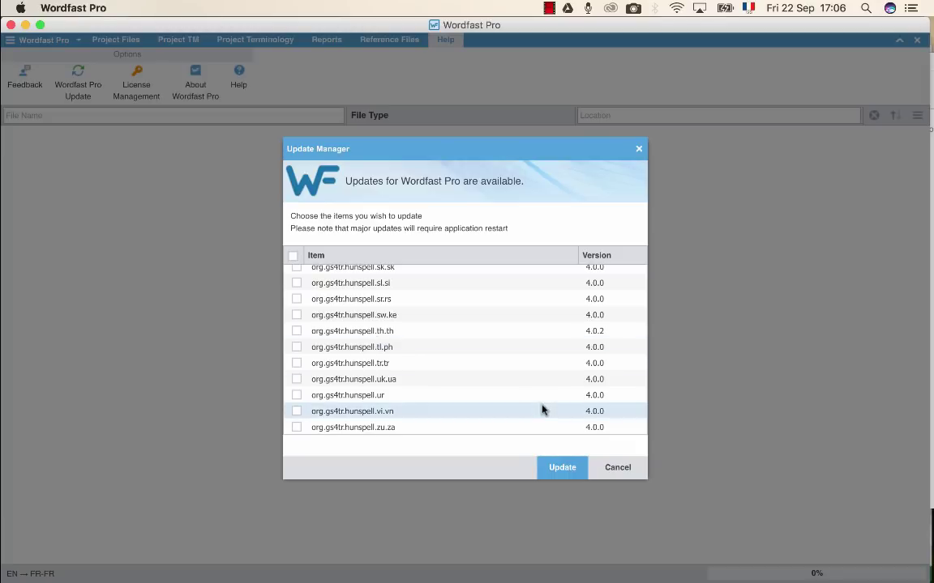
click(618, 468)
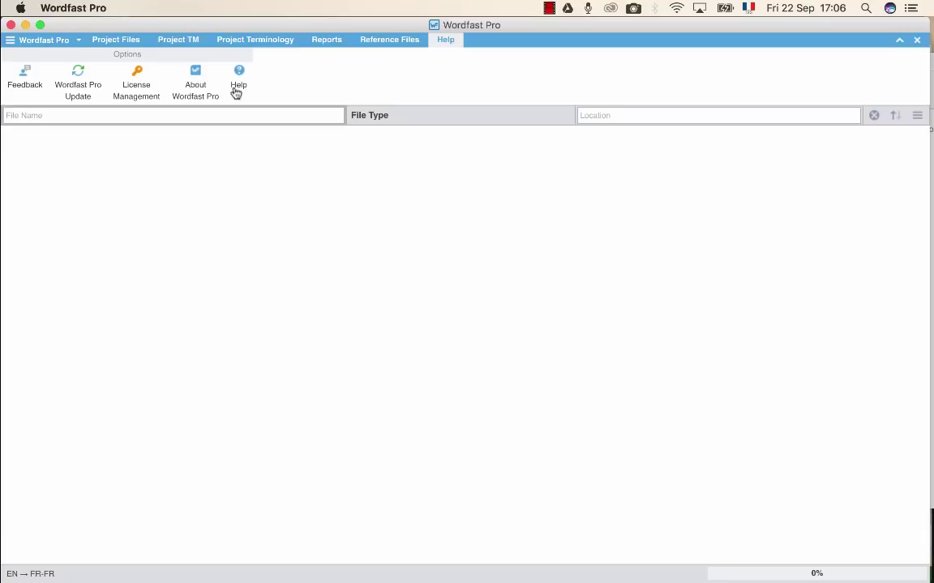
- View the License Manager and the Feedback form, dismissing each without entering anything
click(138, 77)
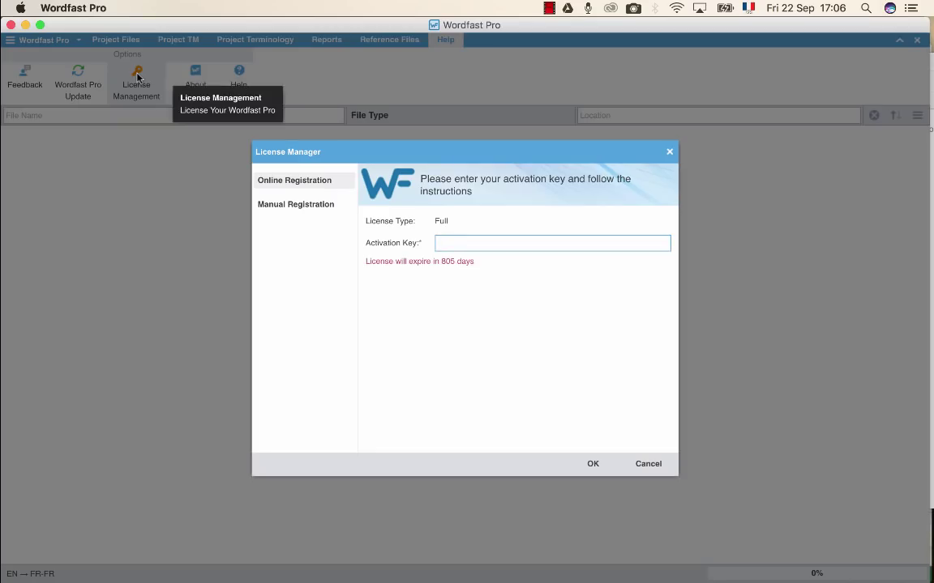
click(662, 469)
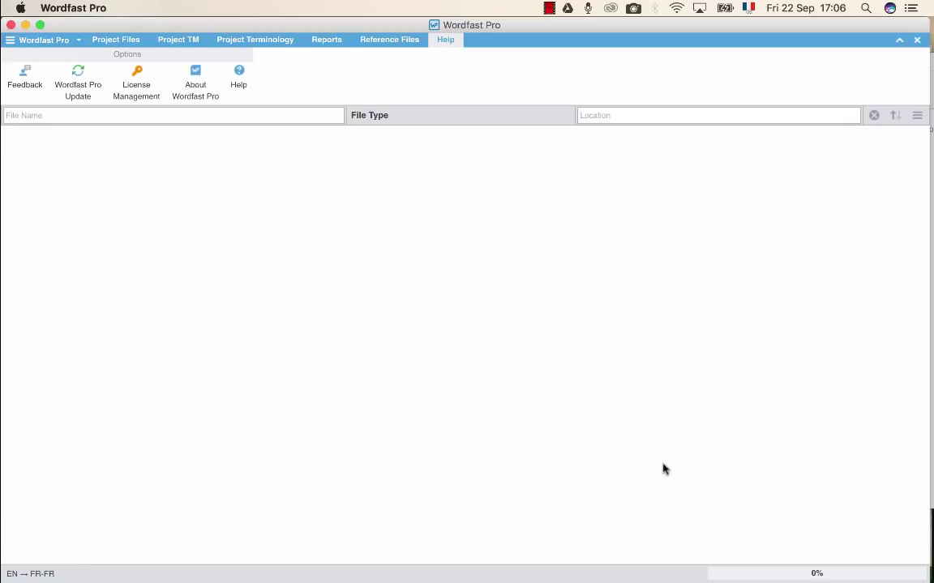
click(13, 84)
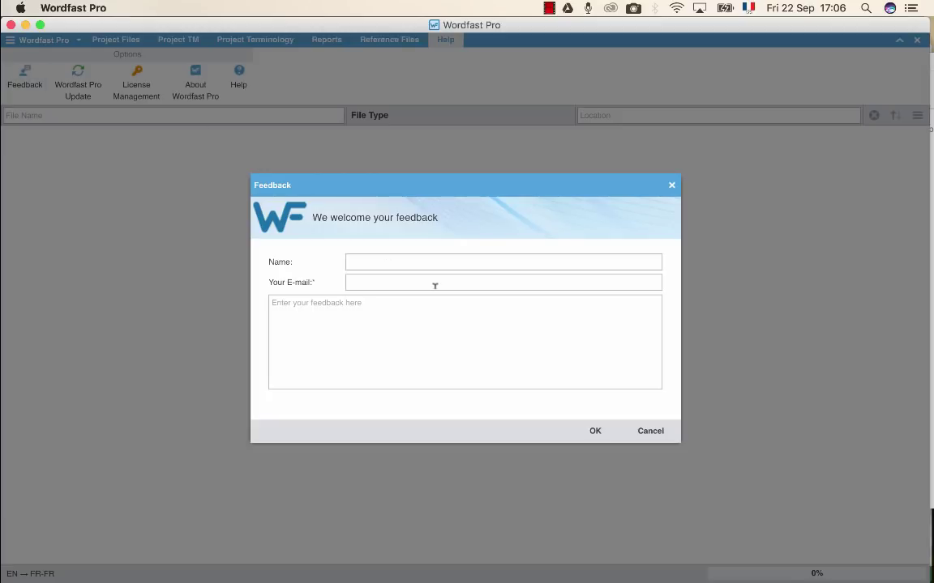
click(650, 430)
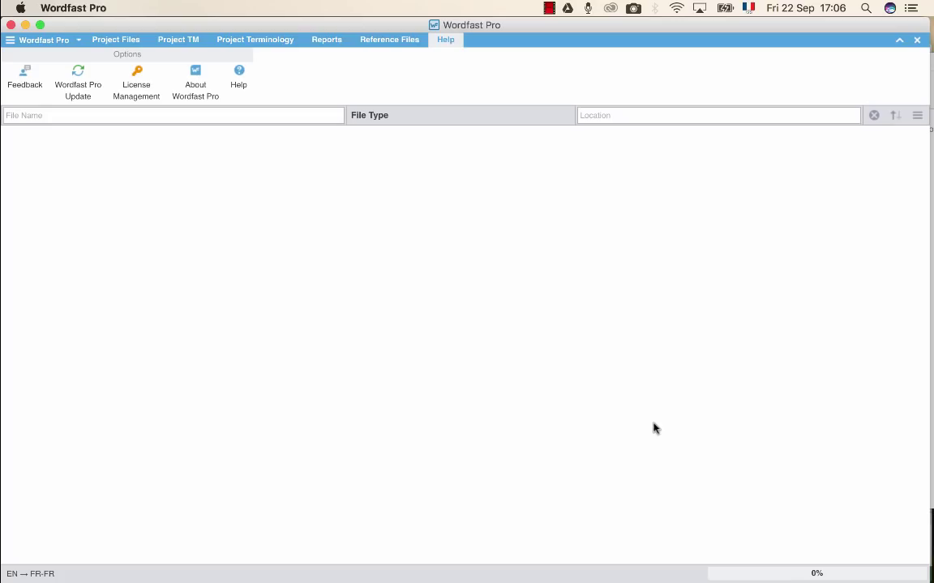
- Select the Exercise 3 document in the project files and widen the Files column to show its full name
click(117, 45)
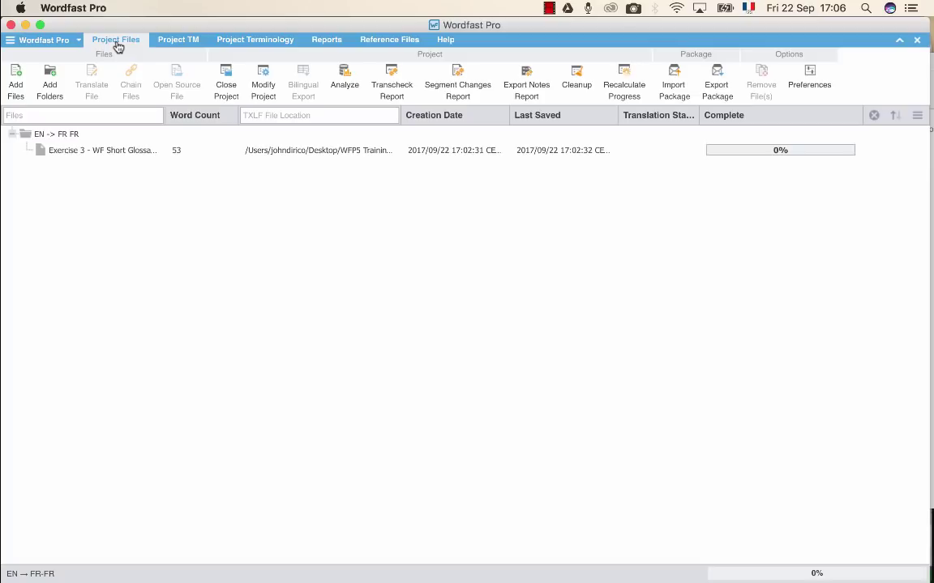
click(92, 154)
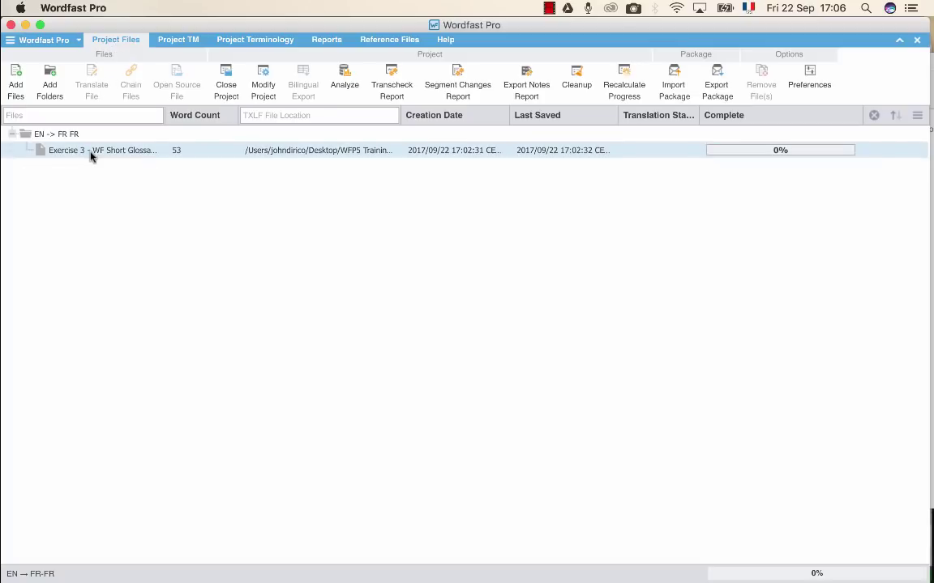
click(92, 155)
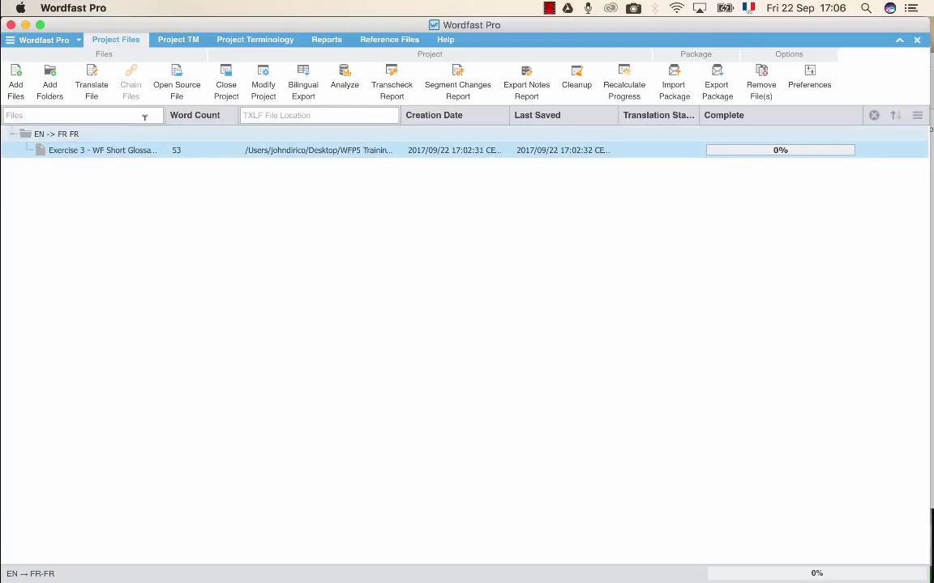
drag(228, 110, 273, 116)
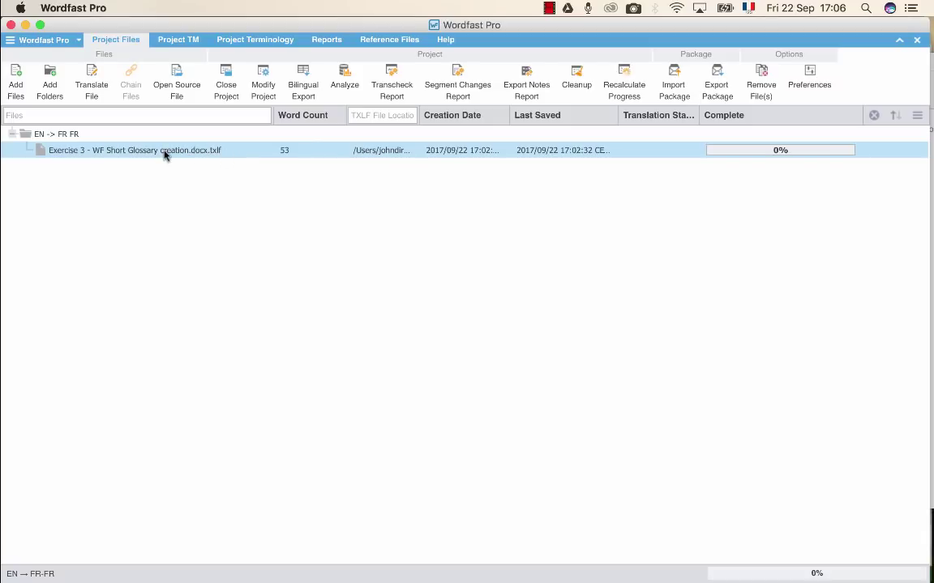
- Switch to Finder and open the "1709-06 apextra - what is wordfast" folder in Projects, widening the column to show its full name
key(super+Tab)
key(super+Tab)
key(super+Tab)
key(super+Tab)
key(super+Tab)
key(super+Tab)
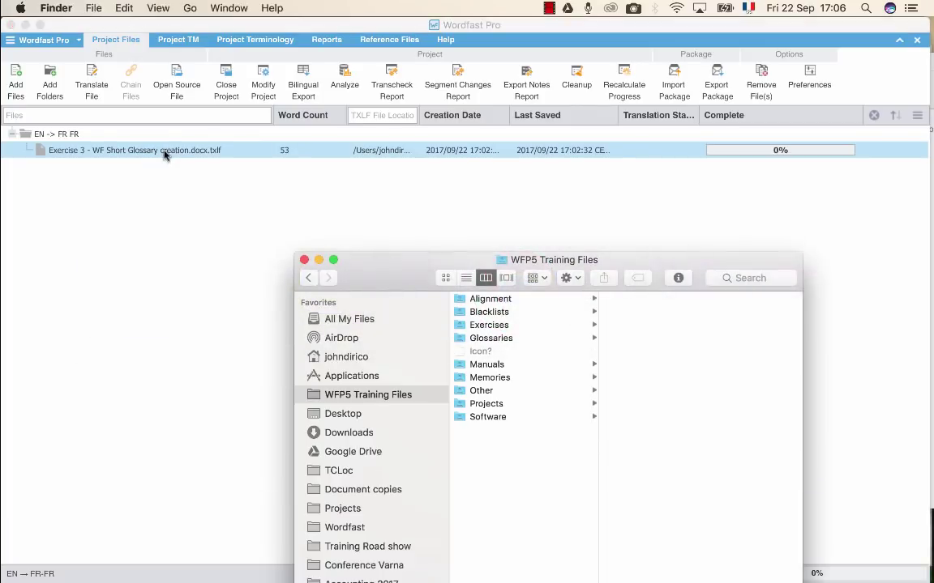
click(486, 404)
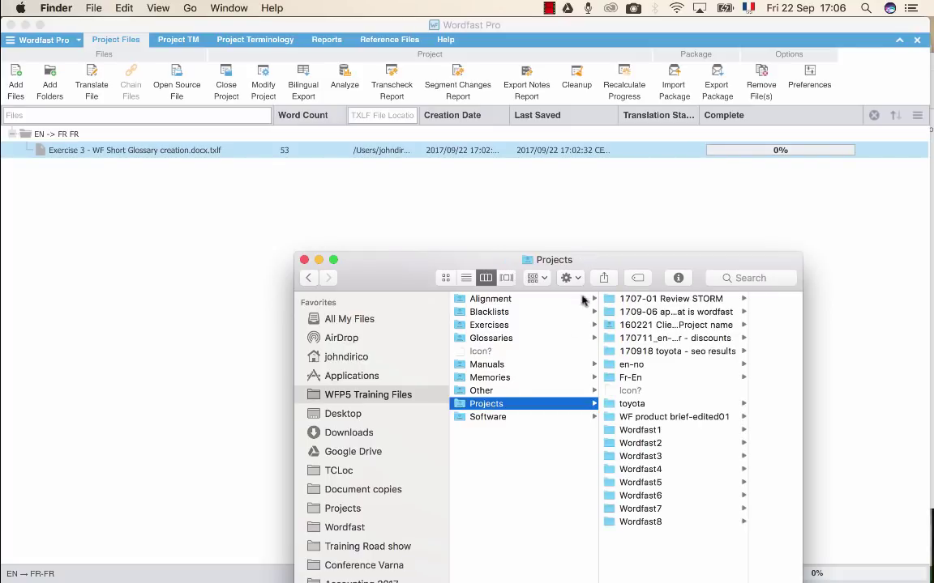
drag(614, 267, 522, 256)
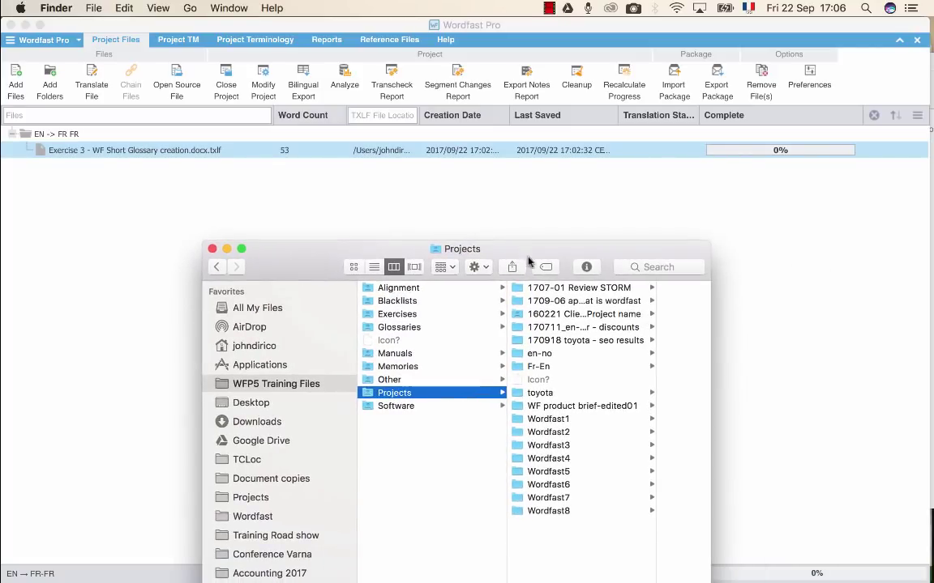
click(552, 303)
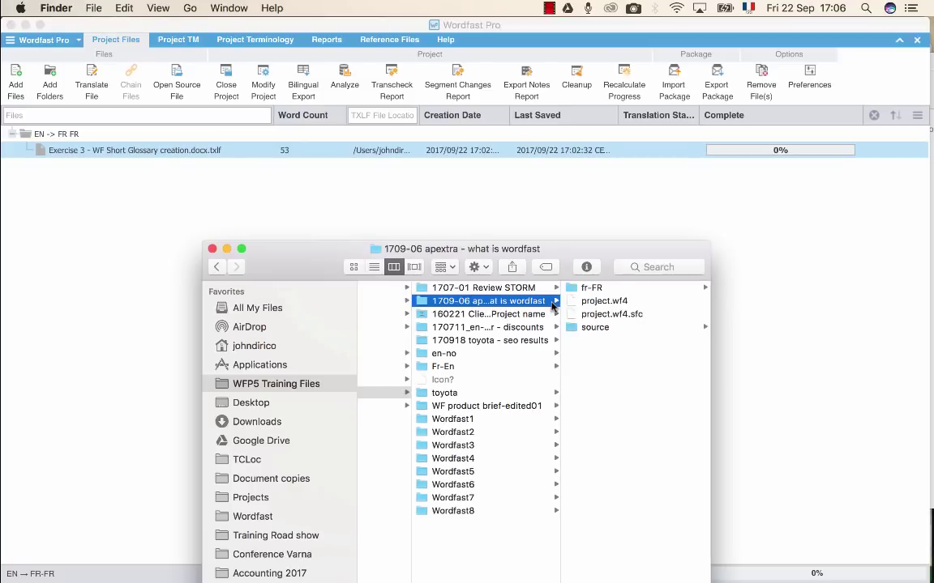
double_click(560, 302)
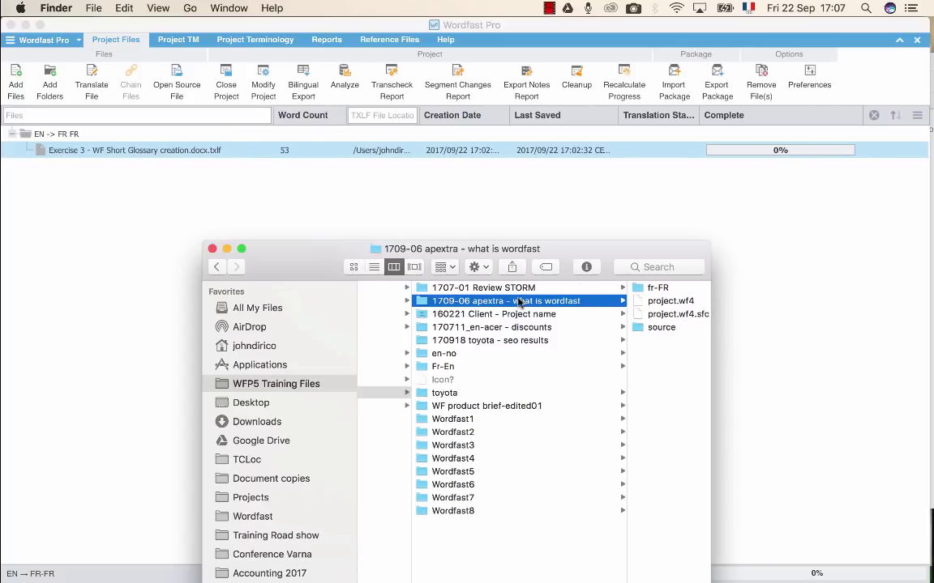
- Examine the project folder's fr-FR subfolder, project files and source subfolder
key(Right)
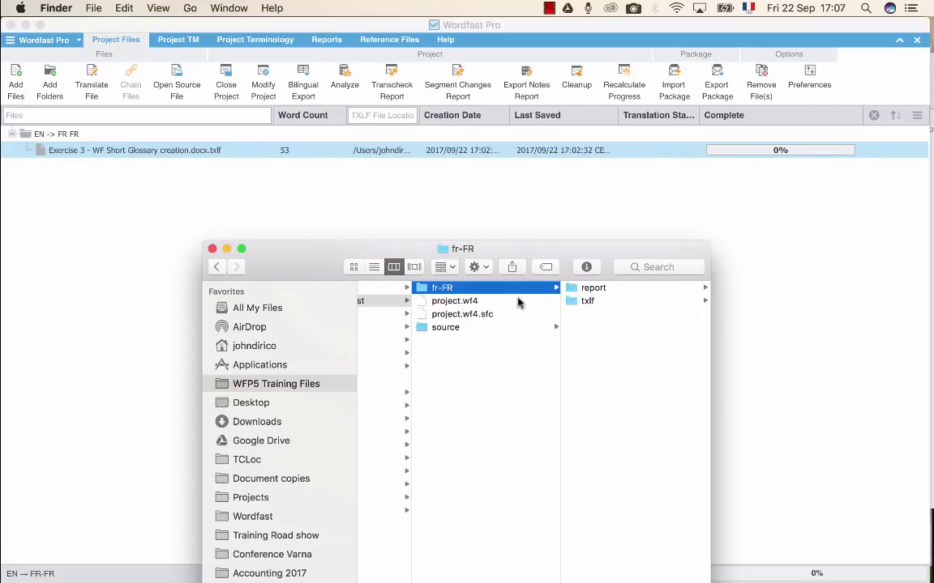
key(Left)
key(Right)
key(Down)
key(Down)
key(Down)
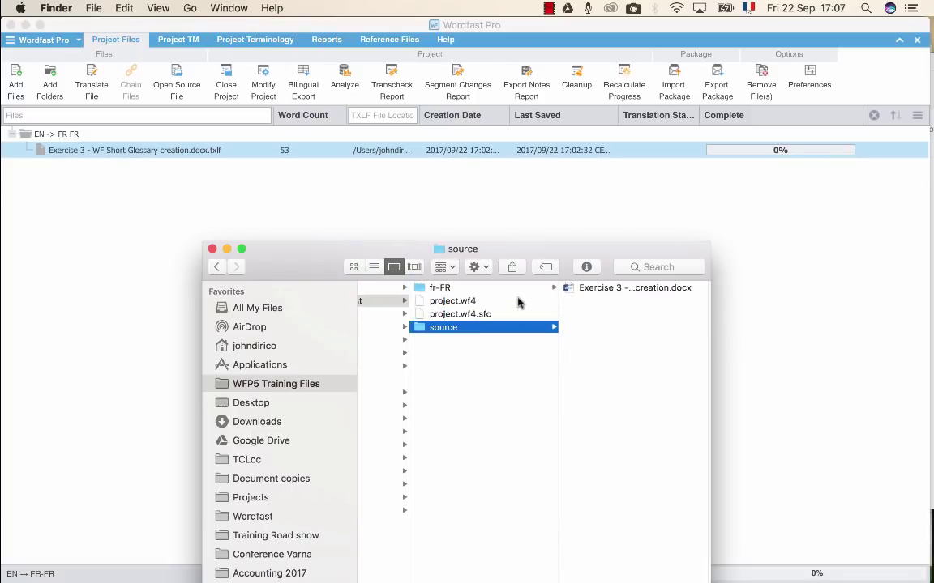
key(Right)
key(Left)
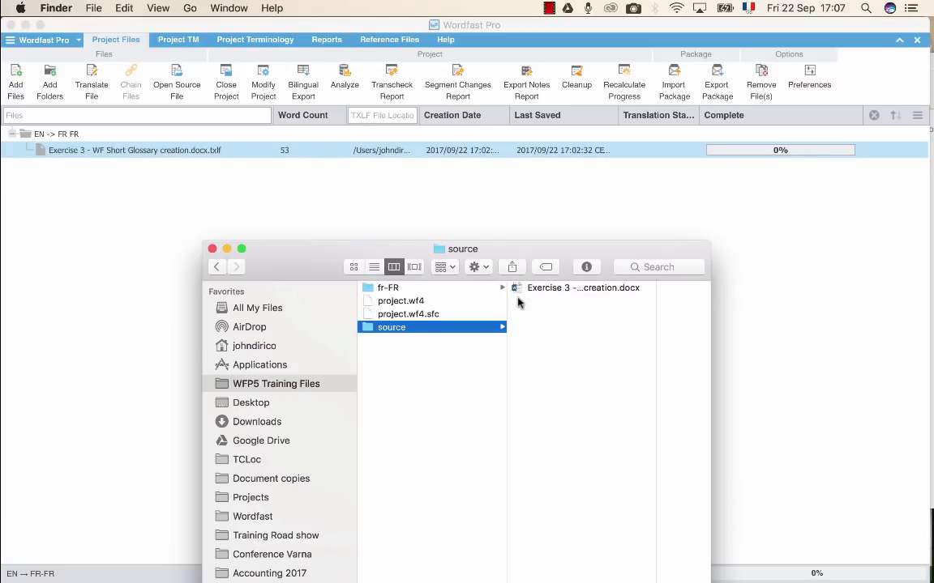
- Switch to Mail to view the original Word attachment in the "Translate this ex 2" message, and return to Finder
key(super+Tab)
key(super+Tab)
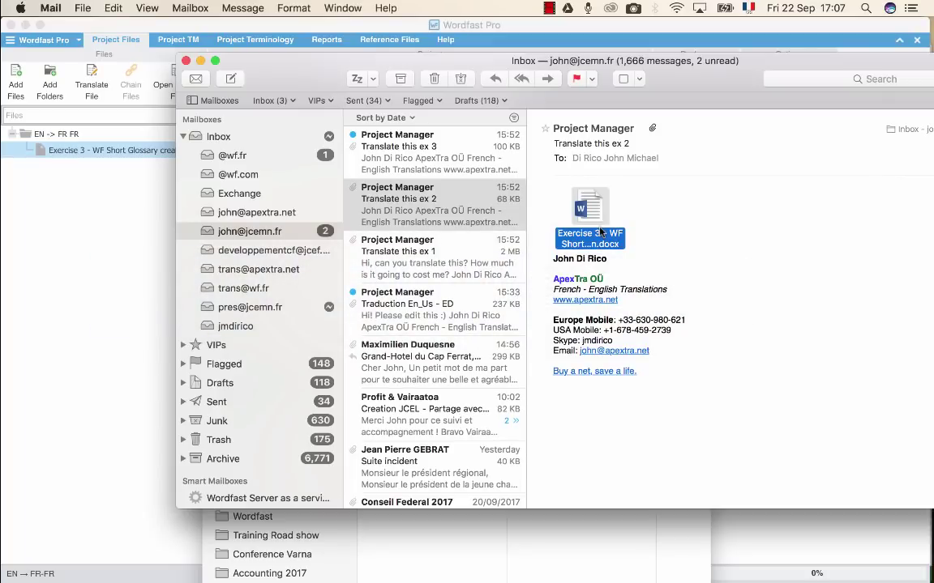
key(super+Tab)
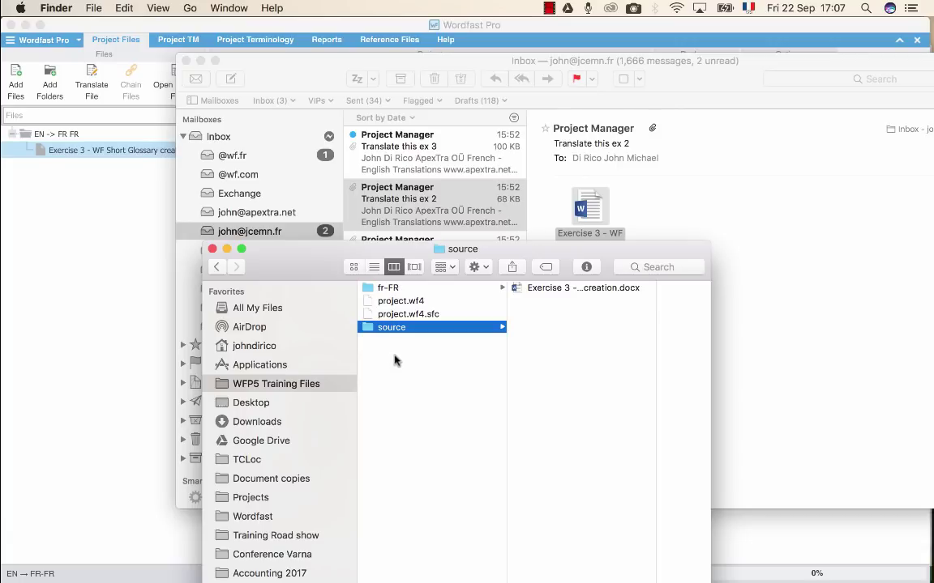
- Examine the contents of the report and txlf folders inside the project's fr-FR folder
click(402, 289)
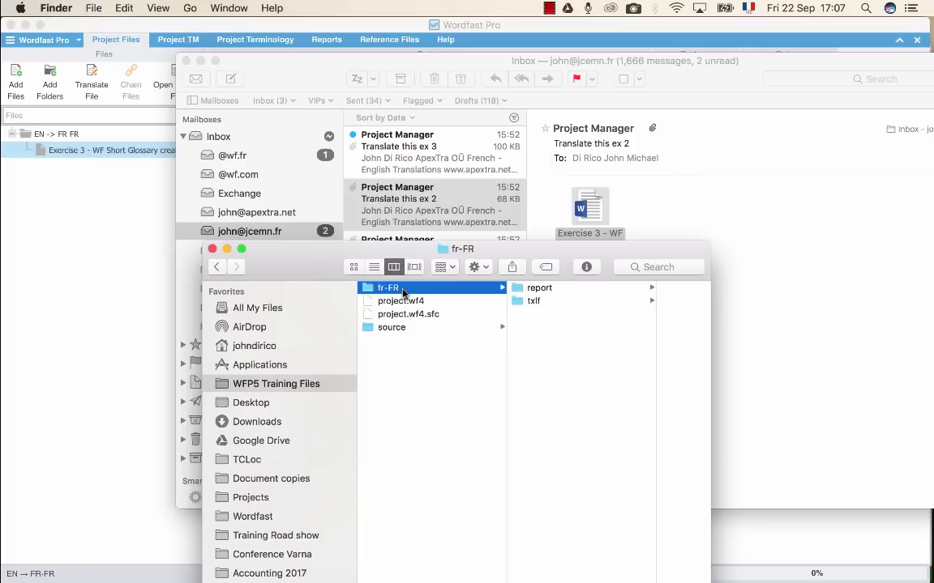
key(Right)
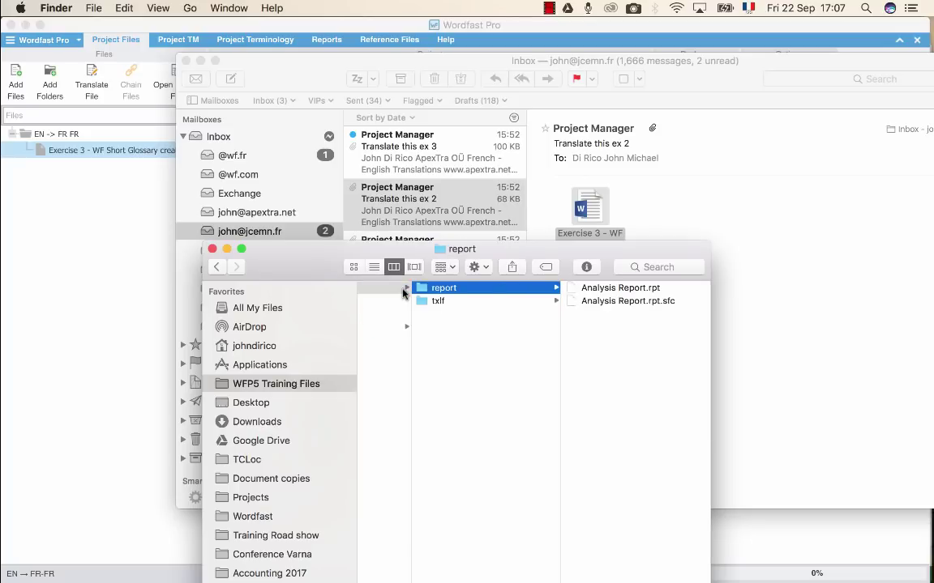
key(Down)
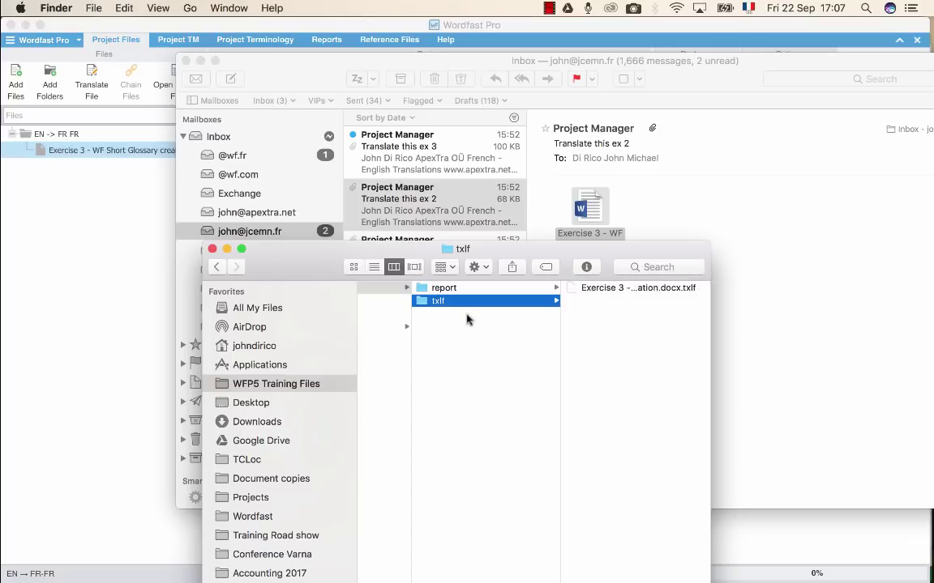
scroll(467, 320, left, 5)
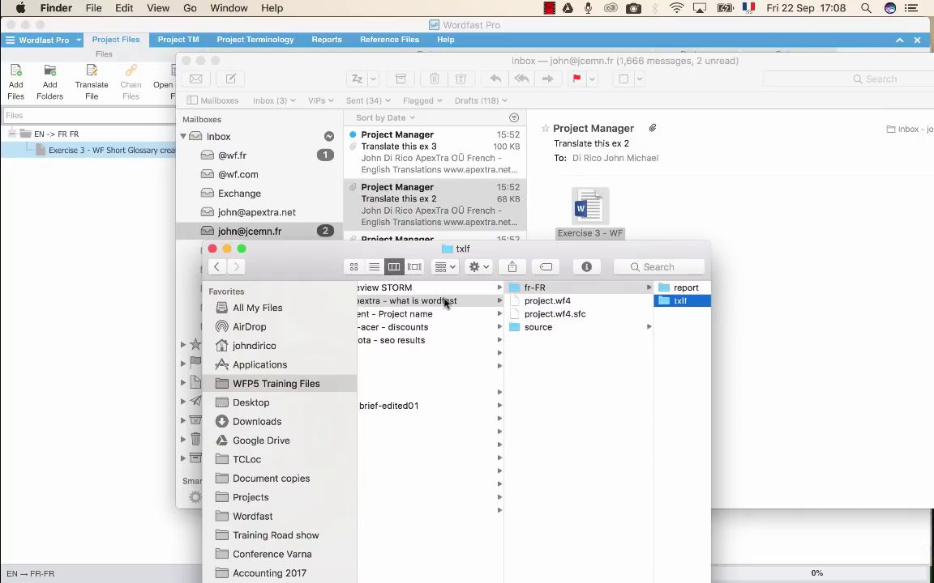
- Switch to Wordfast Pro and open the "Exercise 3 - WF Short Glossary creation" file for translation in the TXLF Editor
click(159, 240)
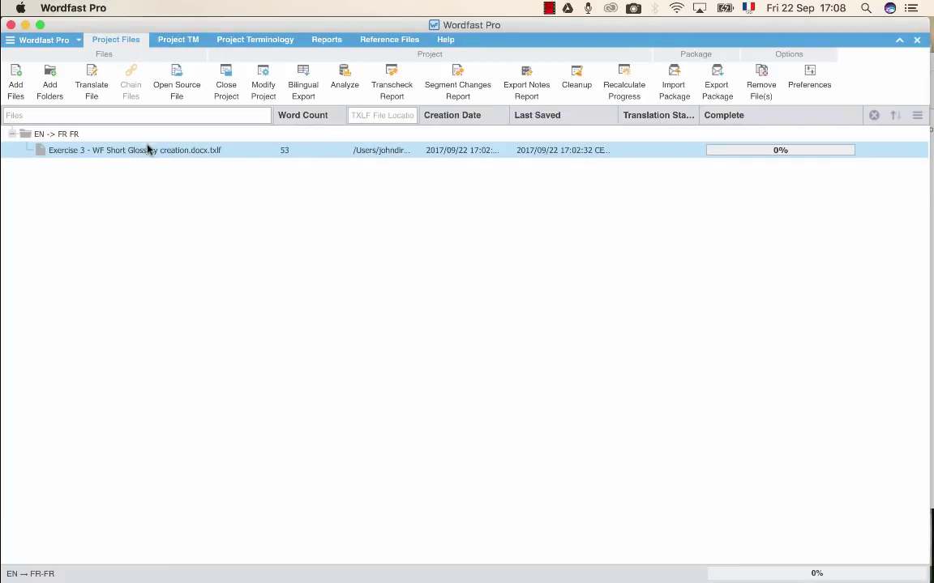
click(90, 90)
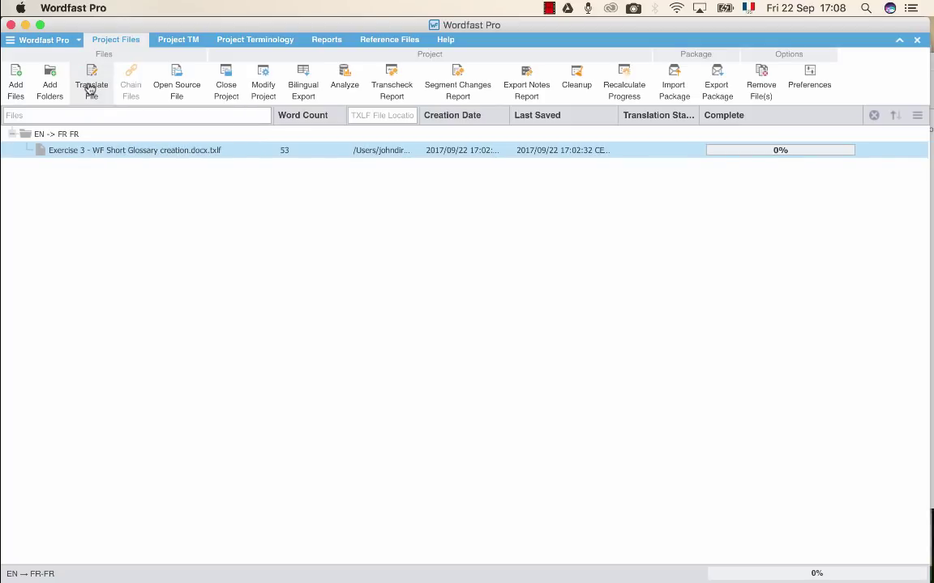
double_click(92, 151)
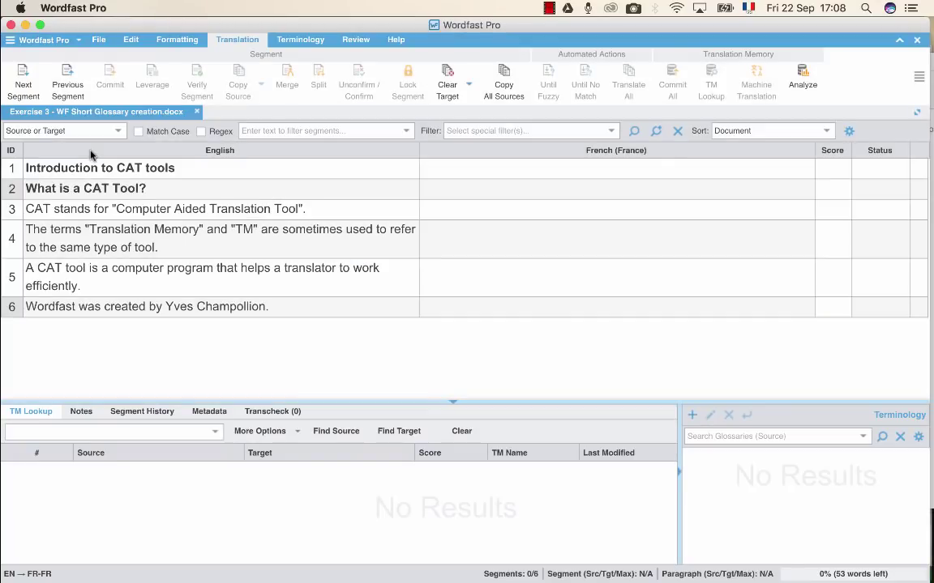
click(77, 40)
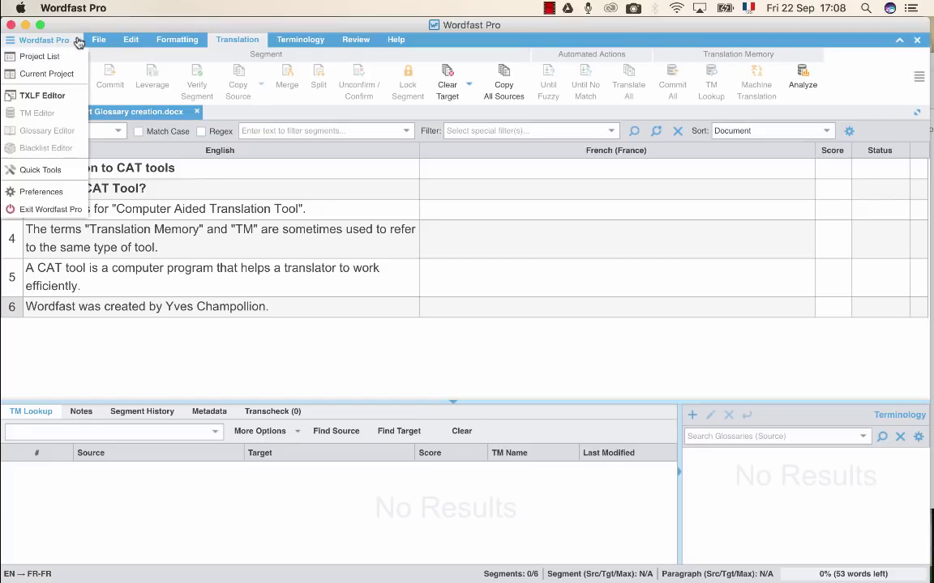
click(58, 98)
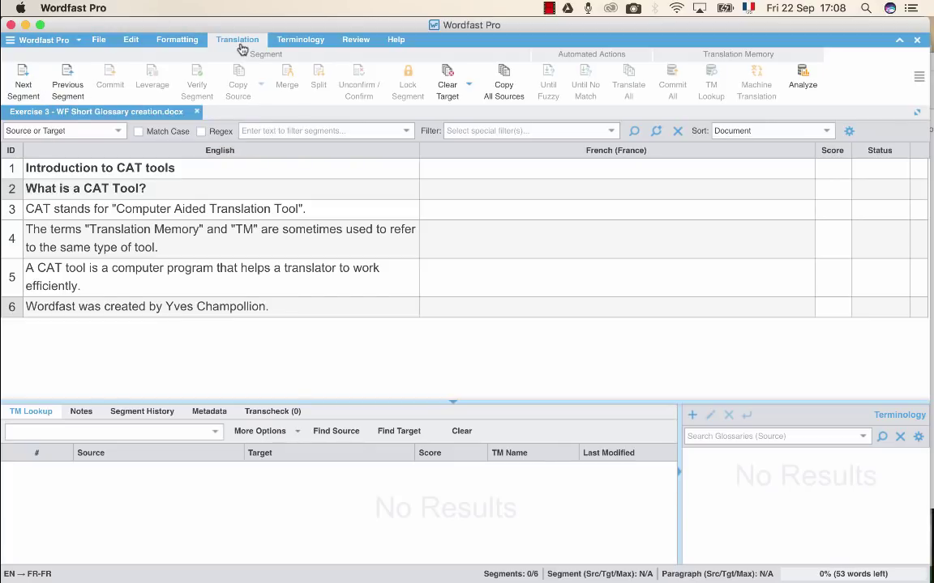
- Open the first segment and translate it as "Introduction aux Outils de TAO"
click(27, 84)
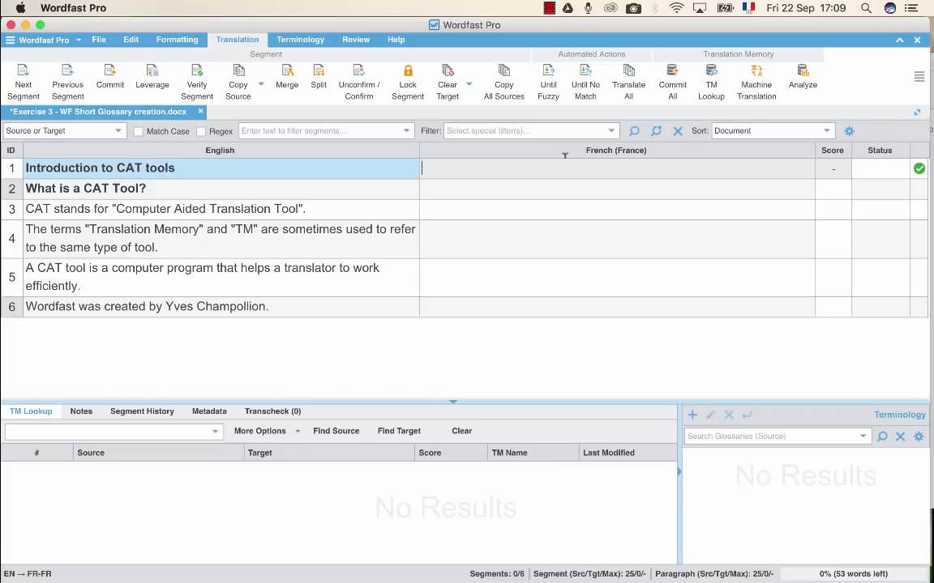
text(Intr)
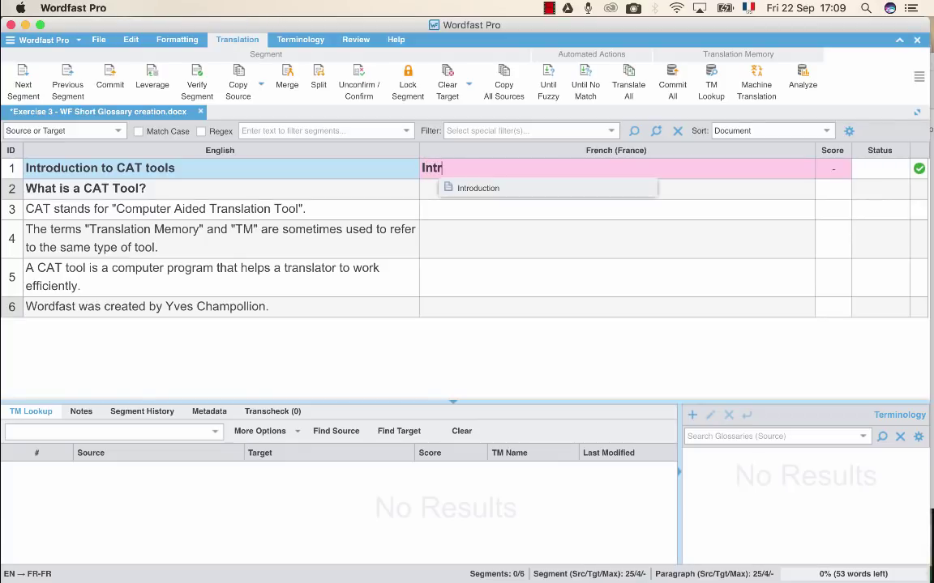
text(oduction au)
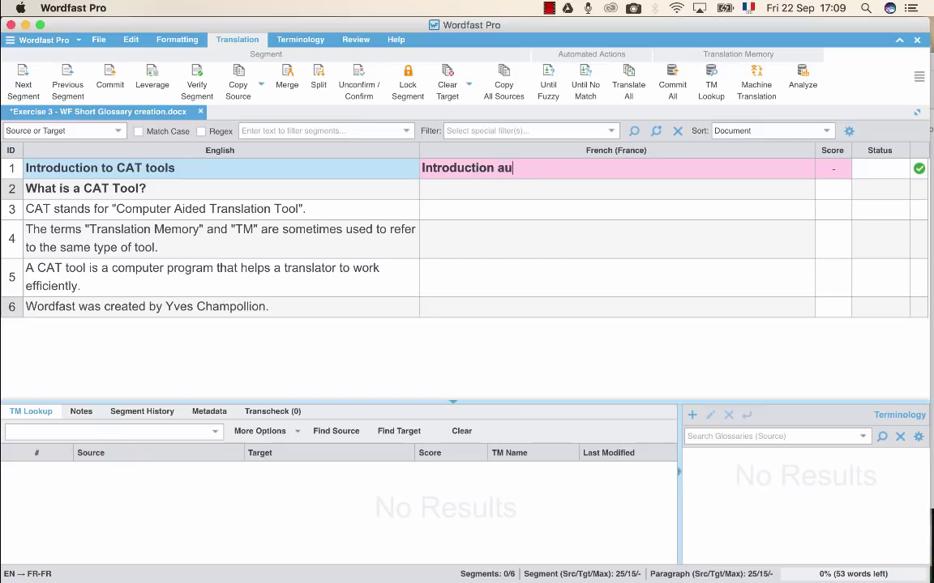
text(x Outils de TAO)
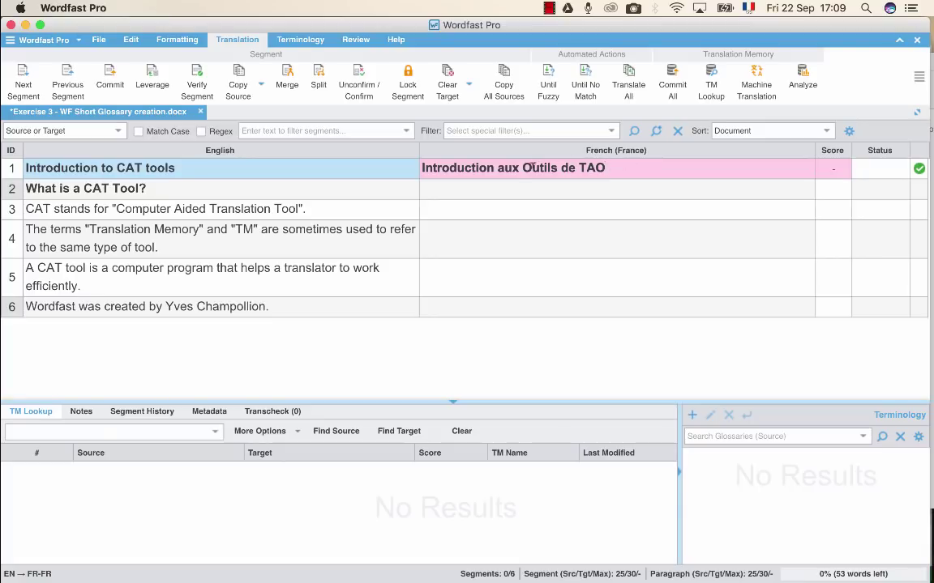
- Add the term "CAT tool" with the singular target "Outil de TAO" to the apextra_en_frfr_wfg glossary
drag(522, 168, 604, 167)
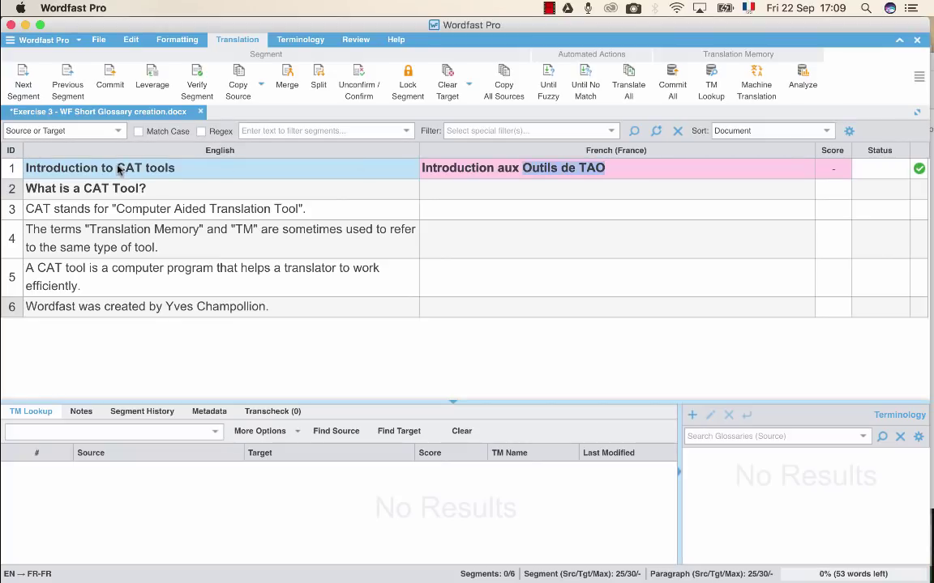
drag(117, 168, 175, 170)
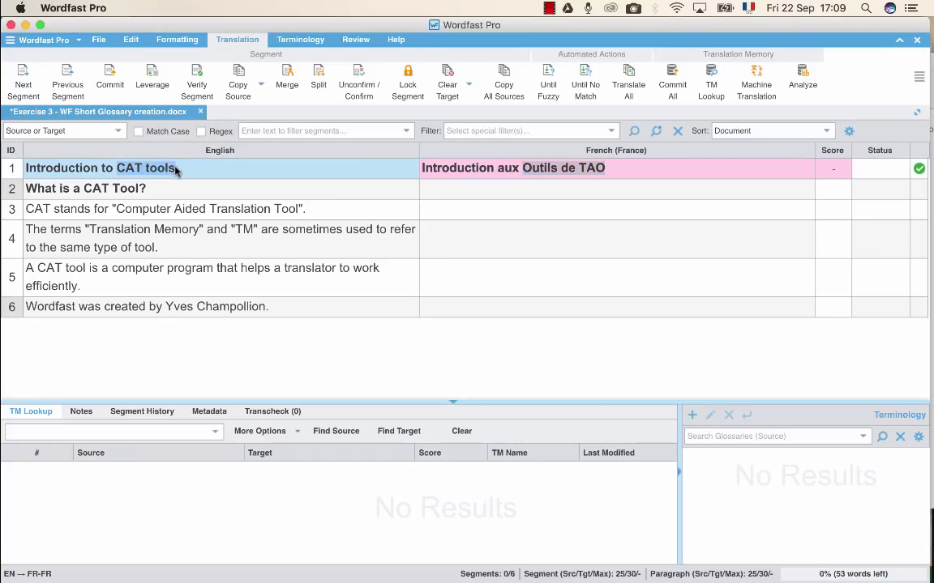
click(175, 170)
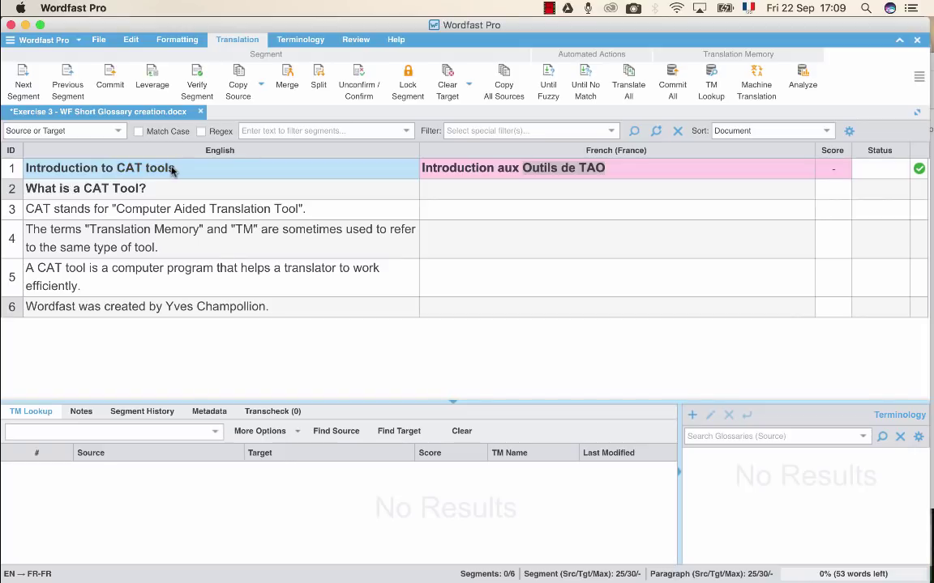
drag(175, 168, 119, 168)
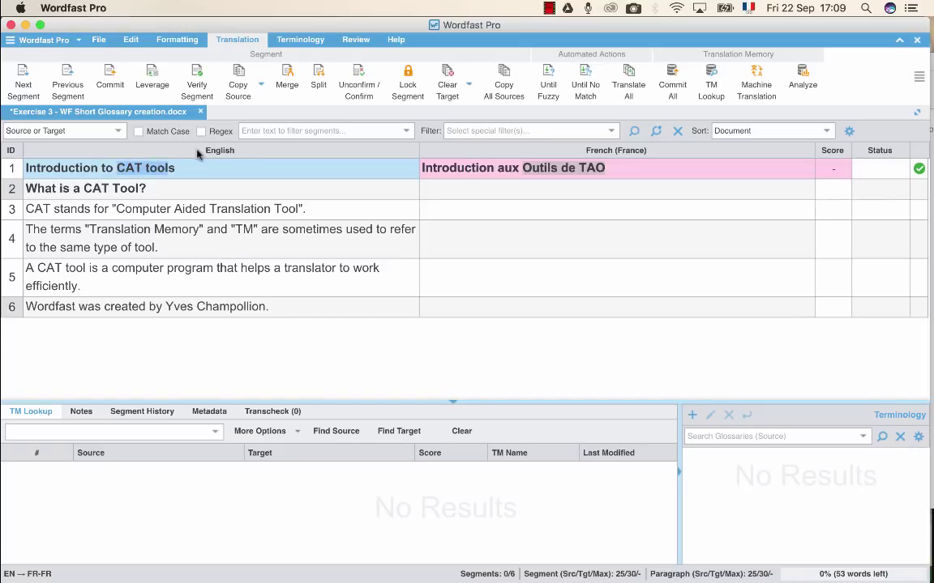
click(691, 418)
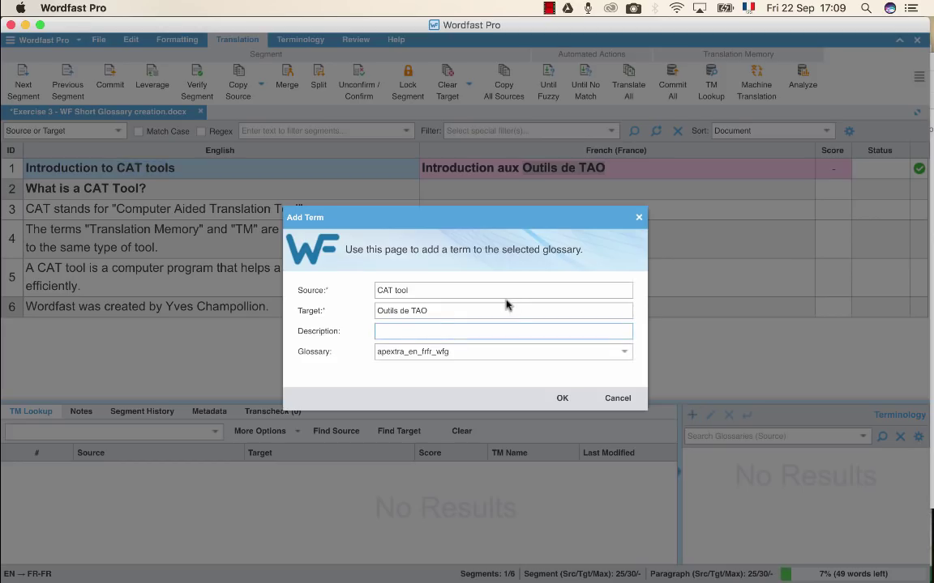
click(403, 310)
key(BackSpace)
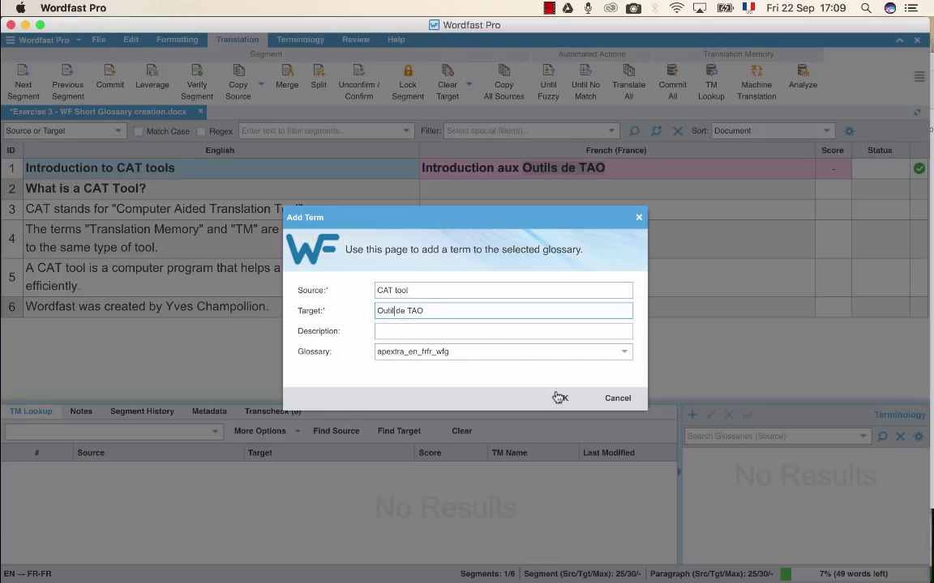
click(562, 399)
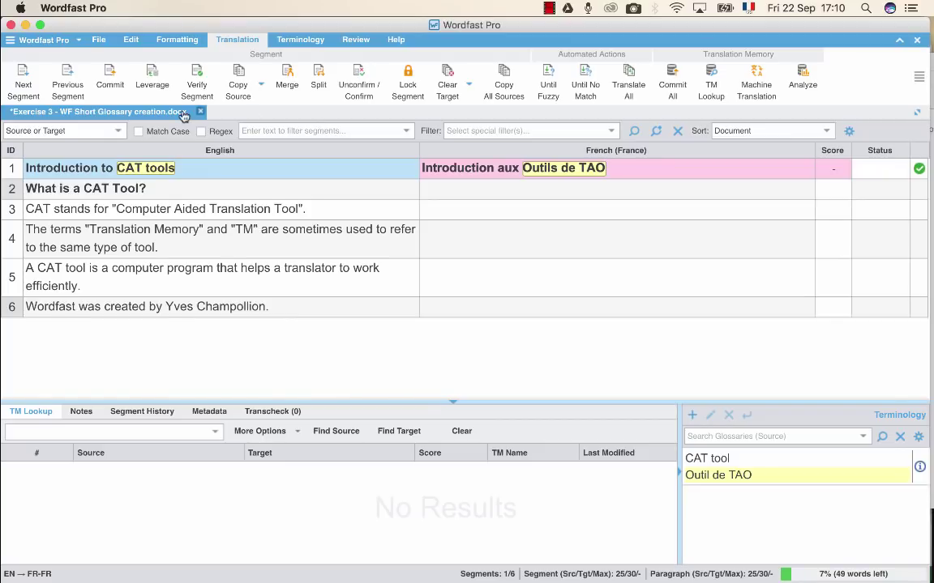
- Commit the first segment's translation and advance to segment 2
click(35, 99)
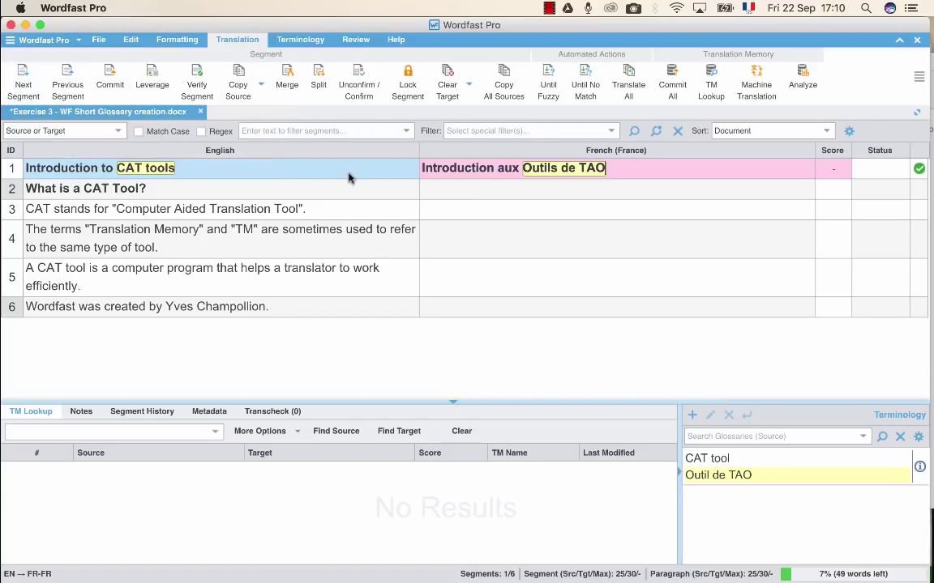
click(514, 192)
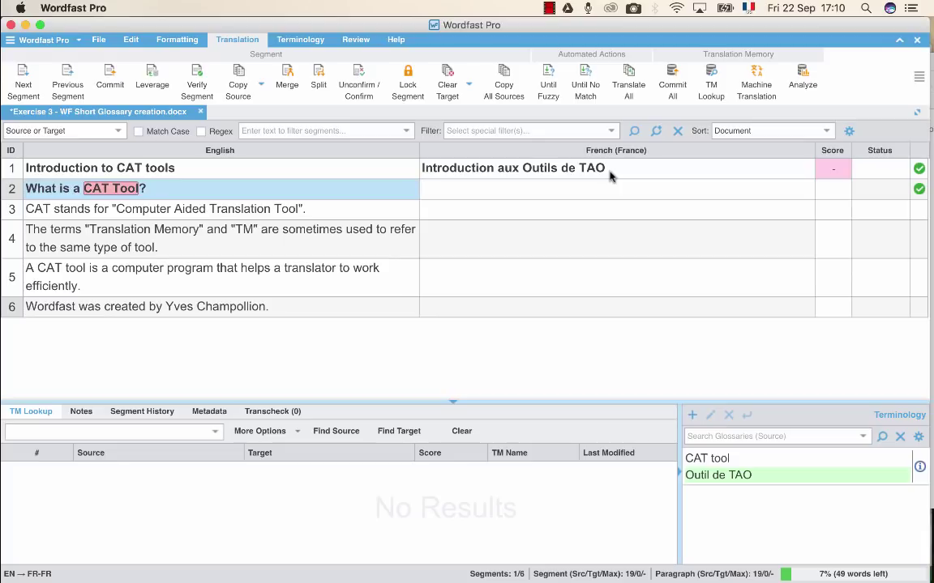
click(607, 169)
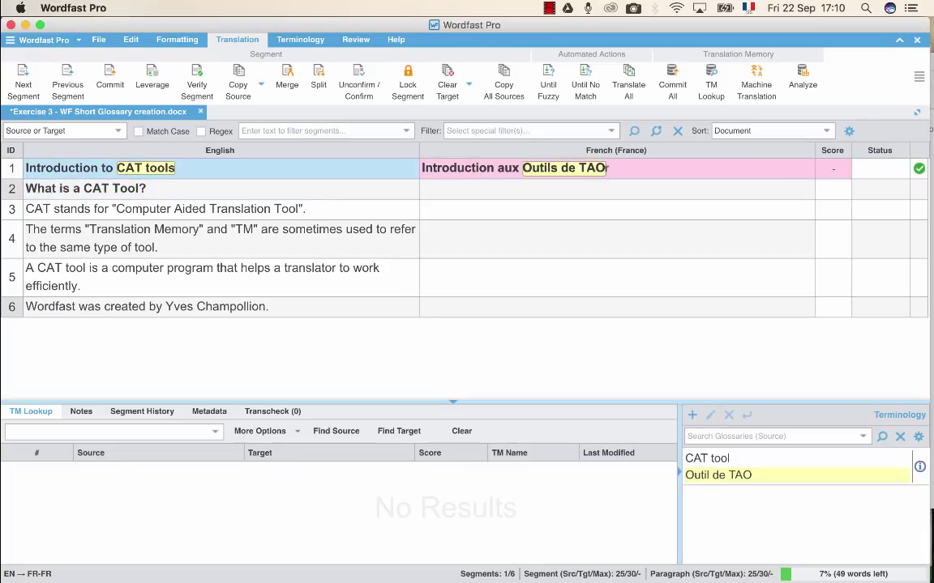
click(20, 84)
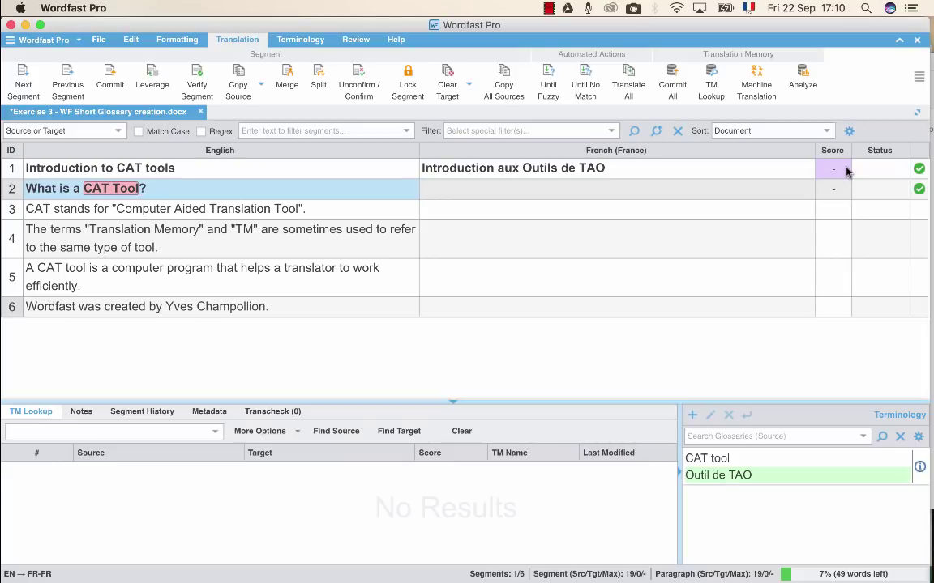
- Translate segment 2 as "Qu’est-ce qu’un Outil de TAO ?", accepting the glossary suggestion for the term, and view the Non-Breaking Space option
text(Qu’es)
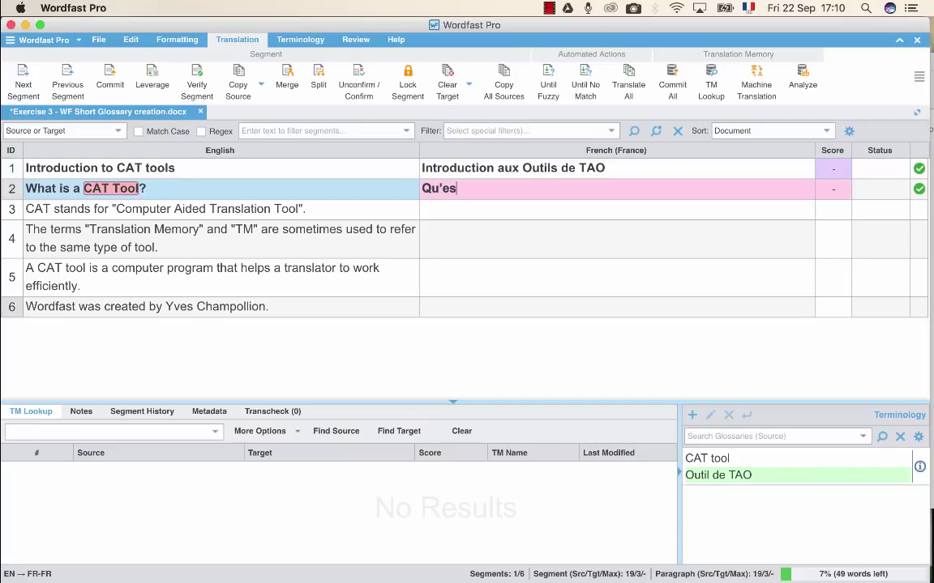
text(t-ce qu)
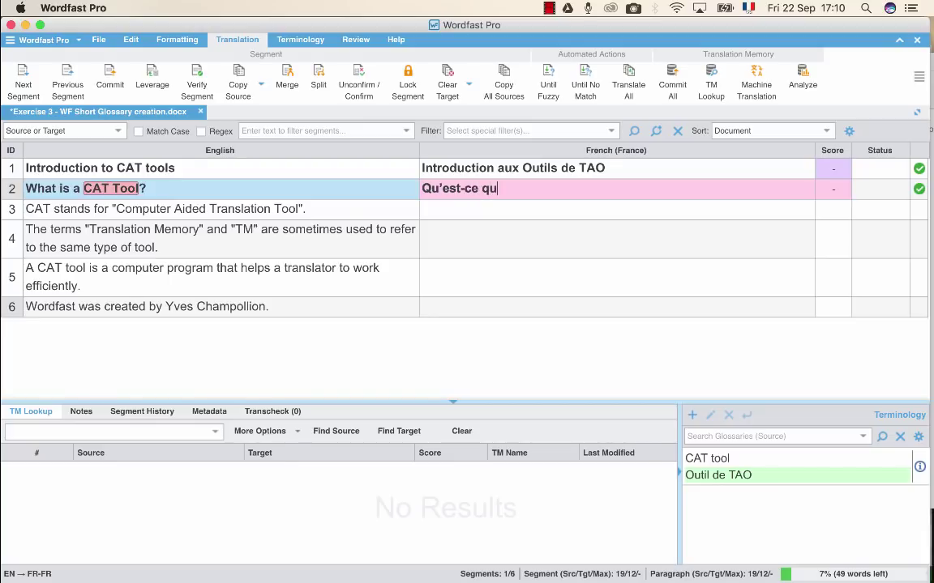
text(’un outil)
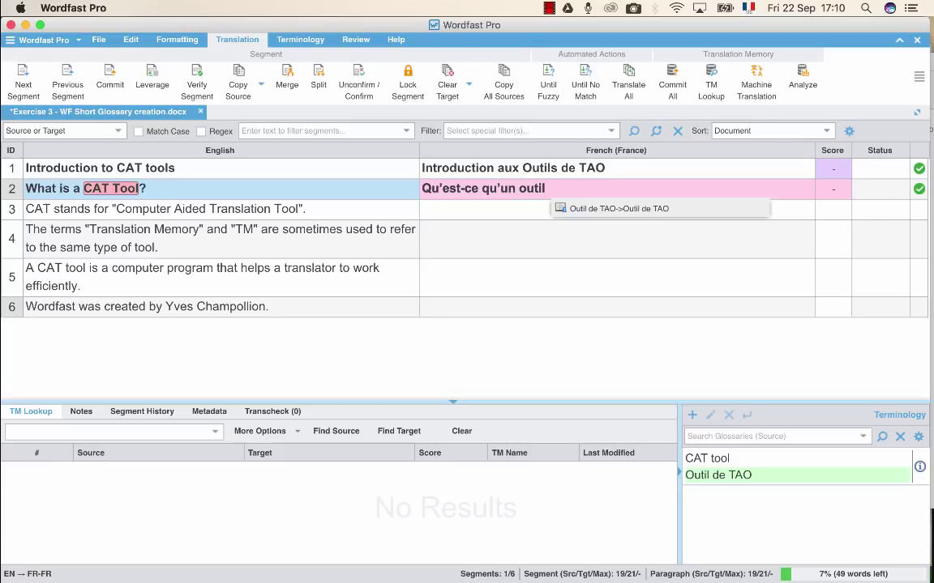
key(Return)
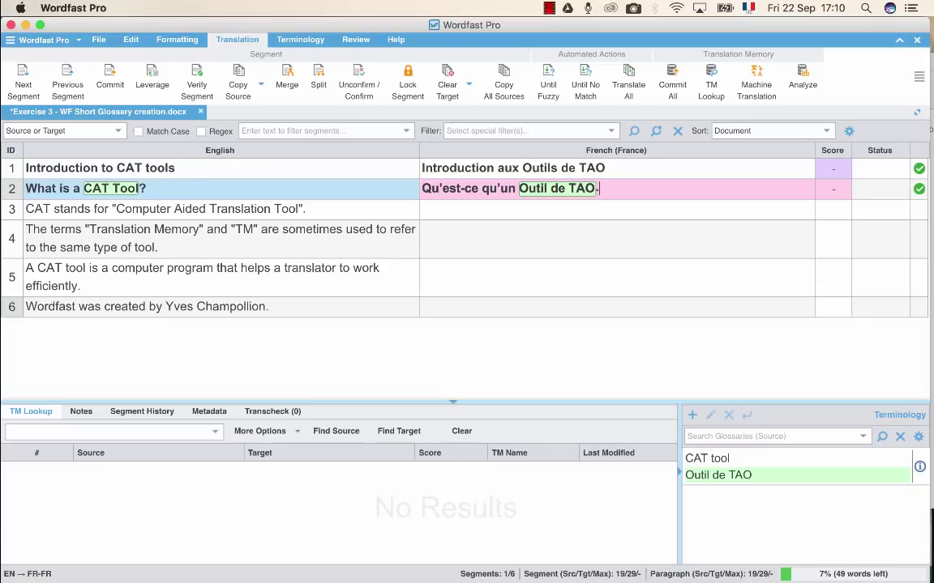
text(?)
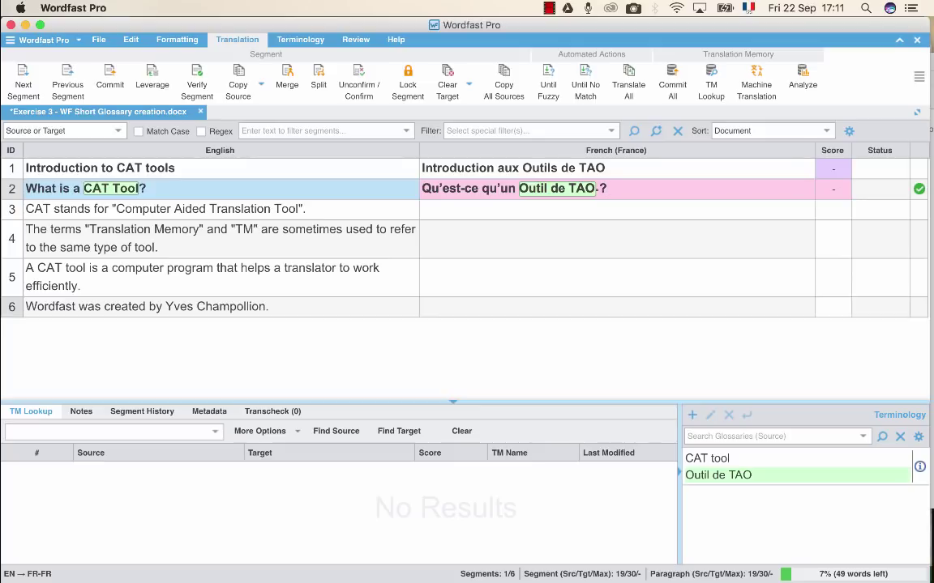
click(167, 40)
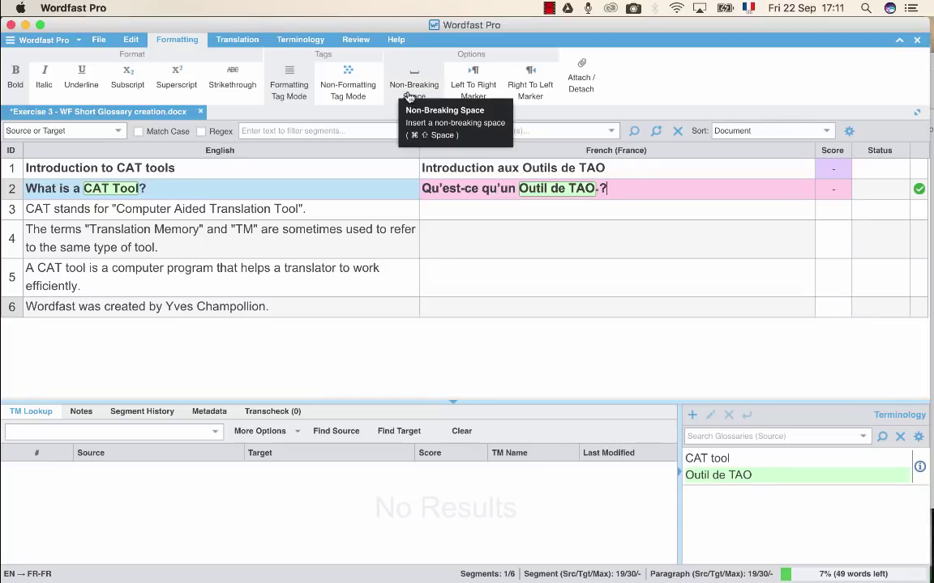
click(243, 42)
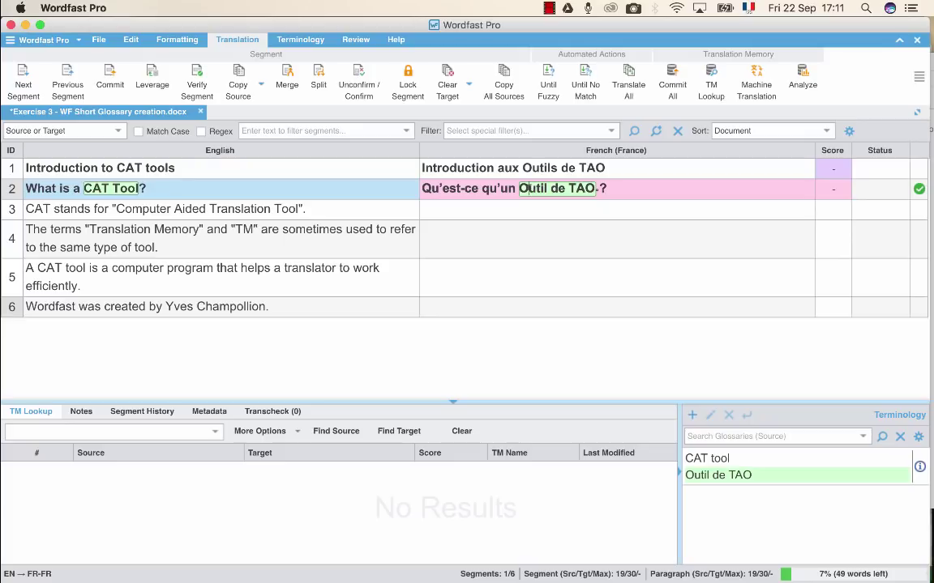
- Cycle the case of "Outil" in segment 2's translation to lowercase "outil", and commit the segment by advancing to segment 3
key(shift+F3)
key(shift+F3)
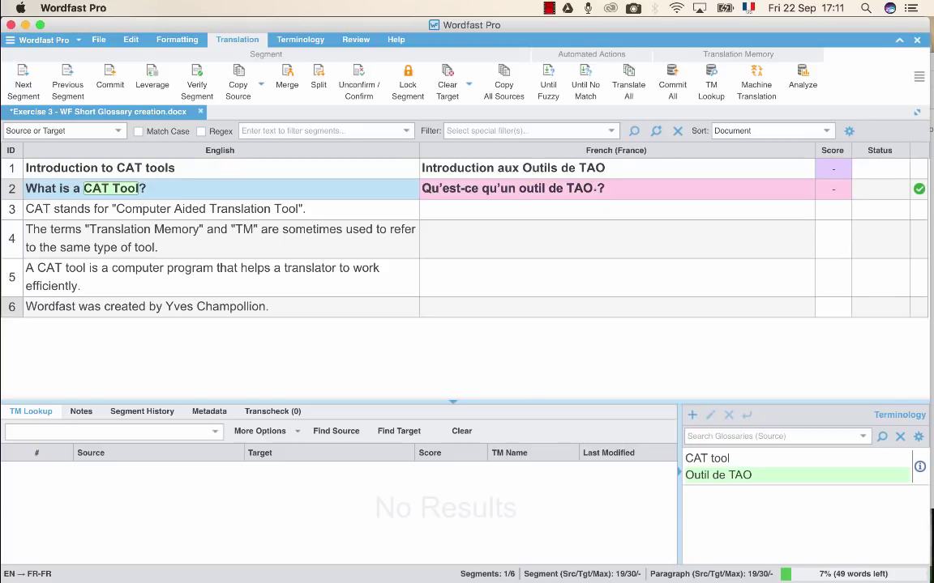
key(shift+F3)
key(shift+F3)
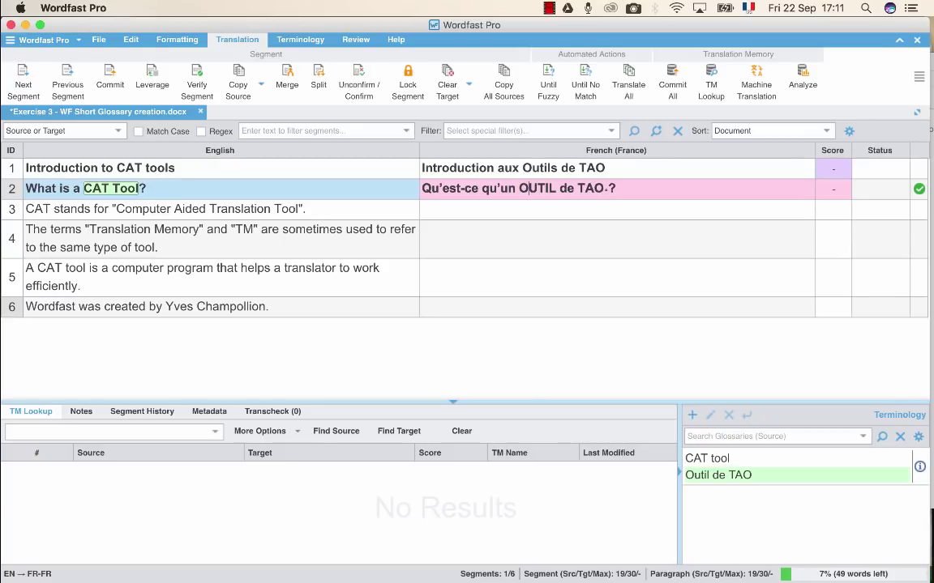
key(shift+F3)
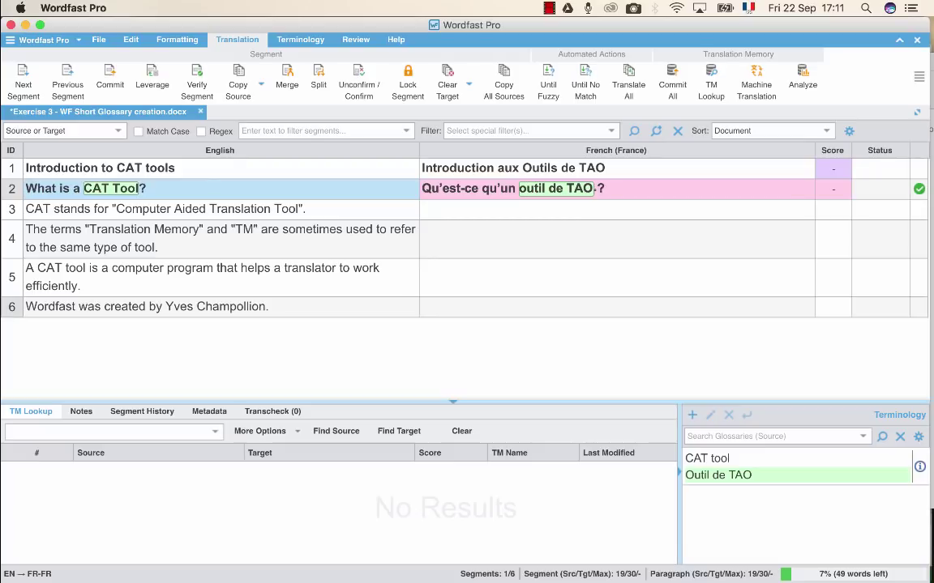
click(23, 79)
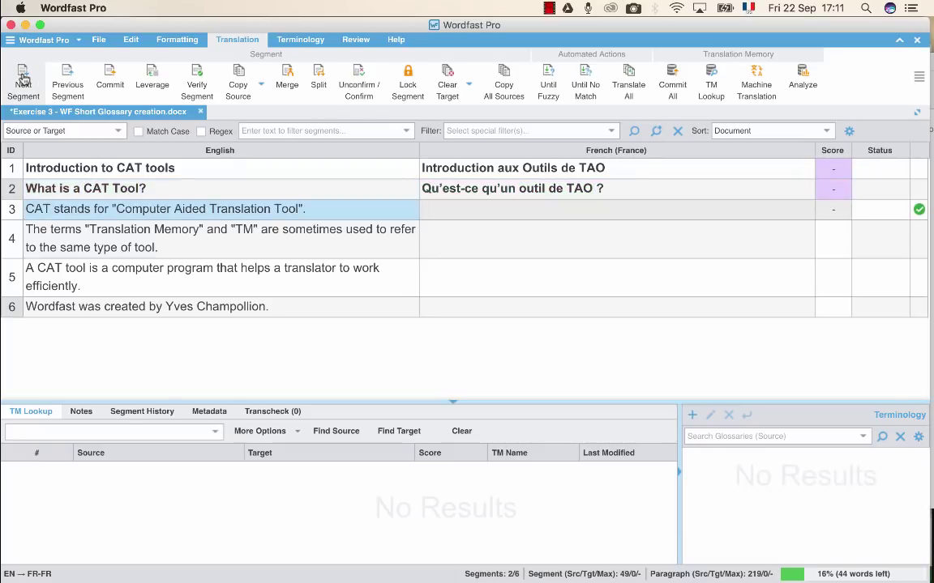
- Translate segment 3 as "TAO signifie « Traduction Assistée par Ordinateur »."
text(TAO s)
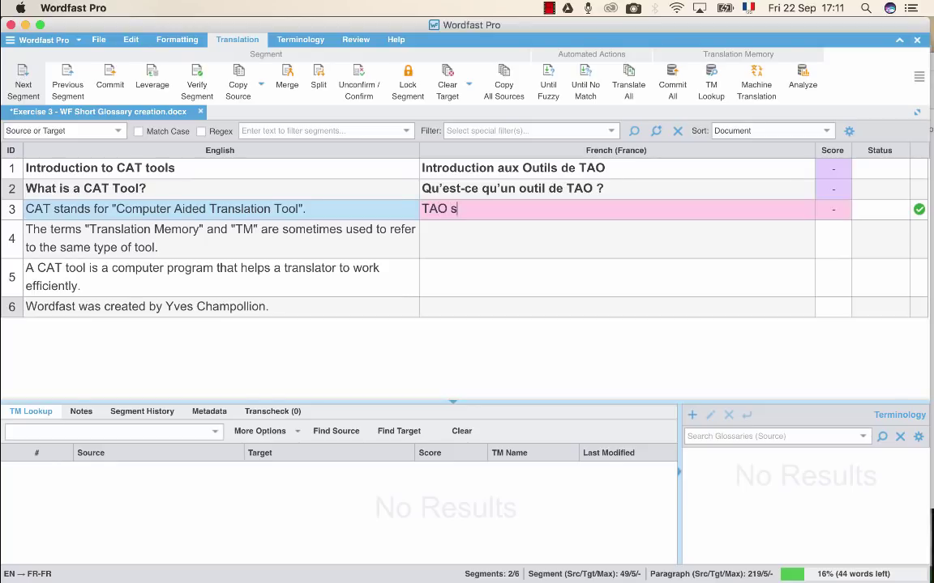
text(ignifie )
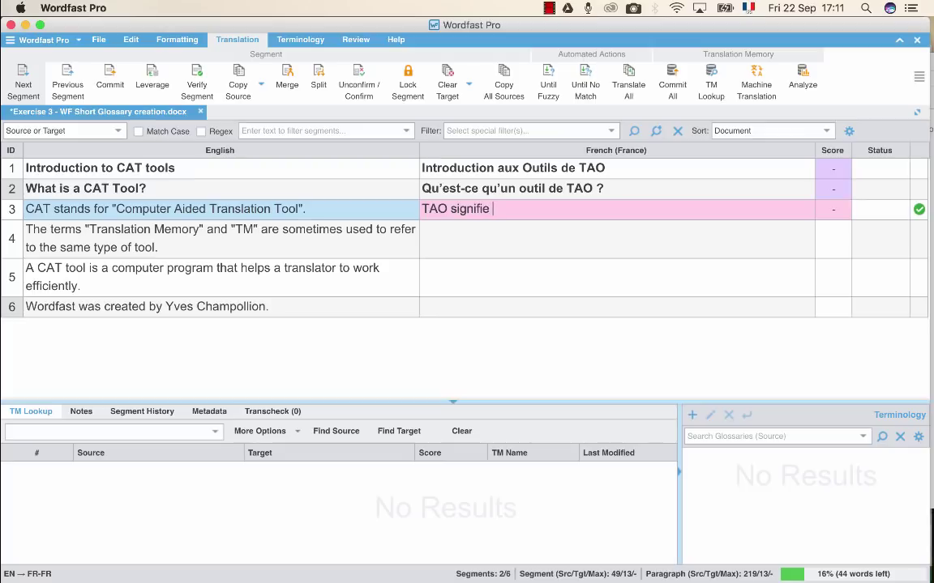
text(«Traduction Assisté )
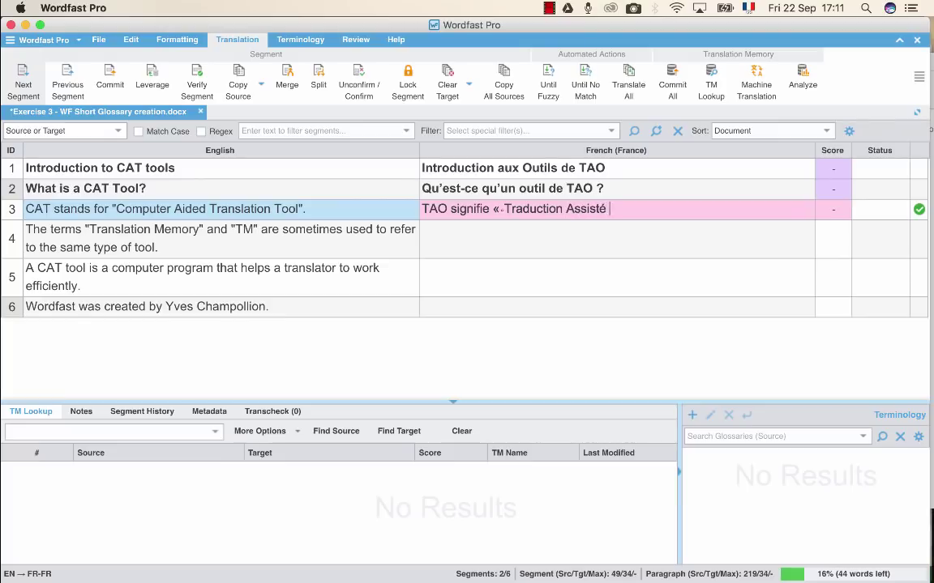
text(e)
key(BackSpace)
key(BackSpace)
text(e par Ordinate)
text(ur)
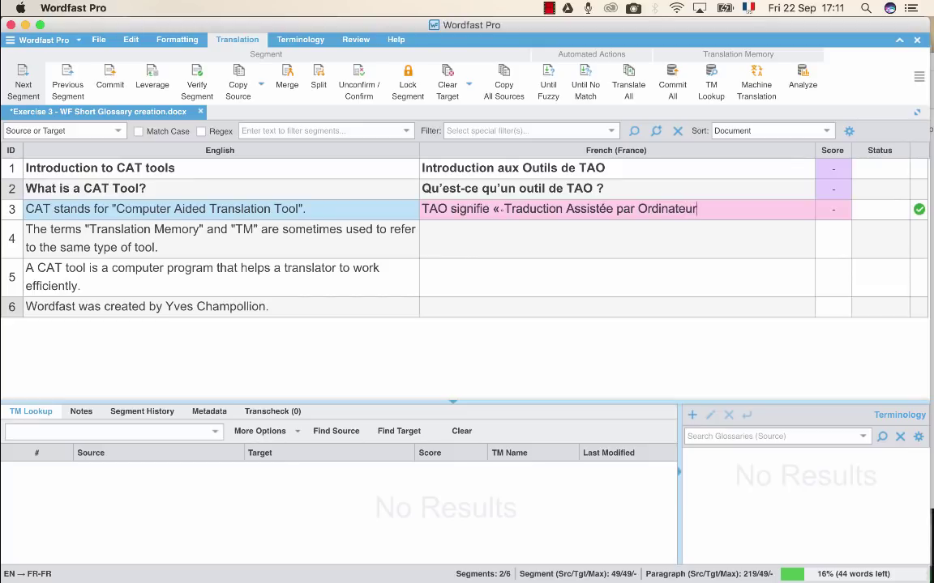
text( ».)
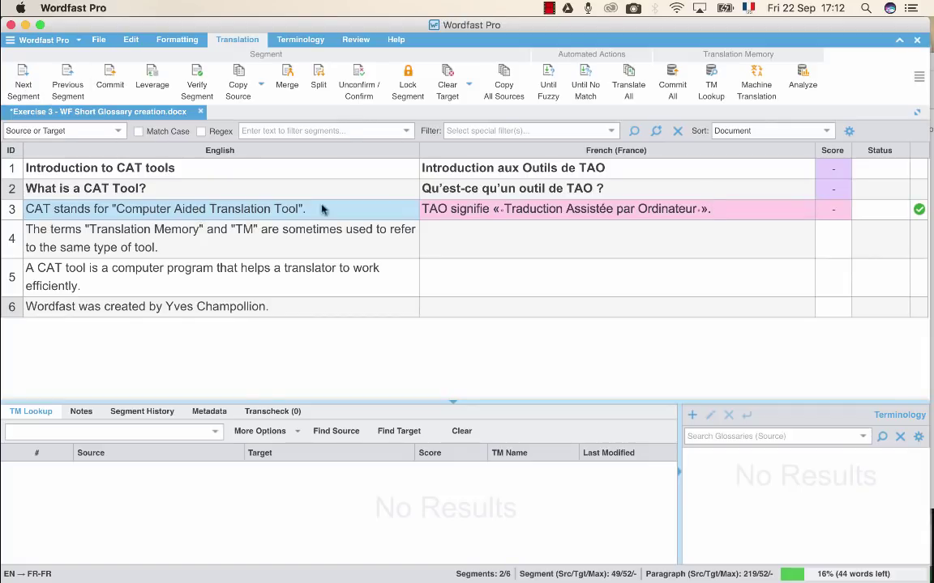
- Add the source term "Translation" from segment 3 with the target "Traduction" to the apextra_en_frfr_wfg glossary
double_click(533, 209)
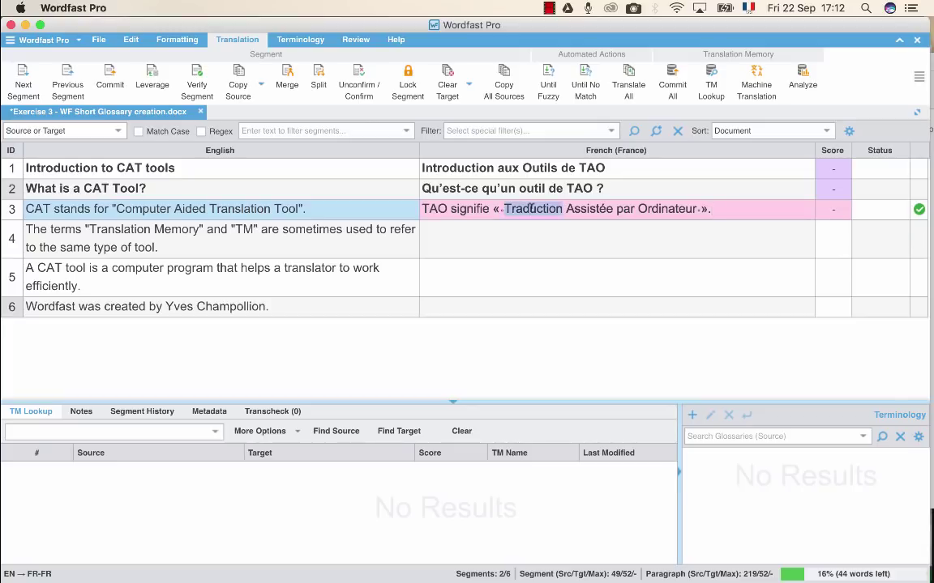
double_click(240, 209)
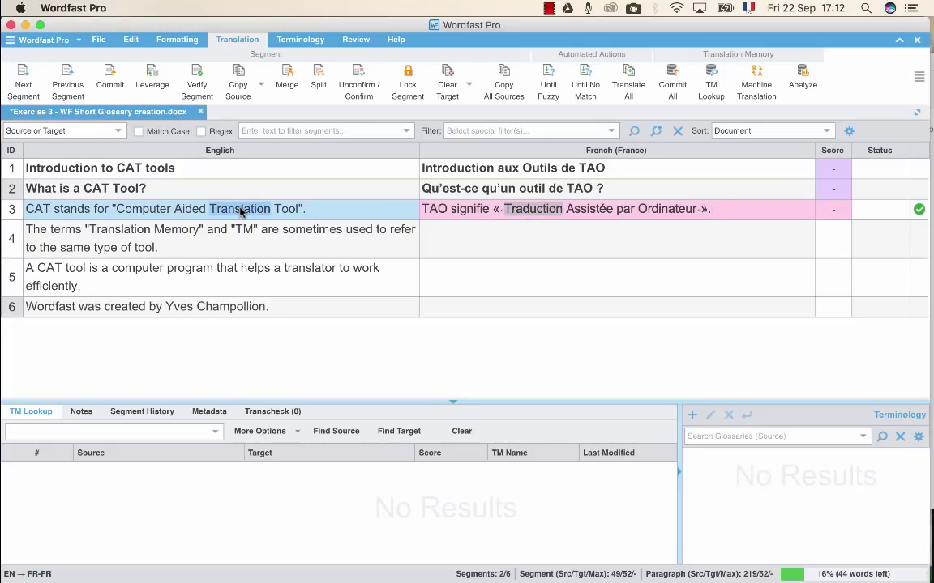
click(693, 417)
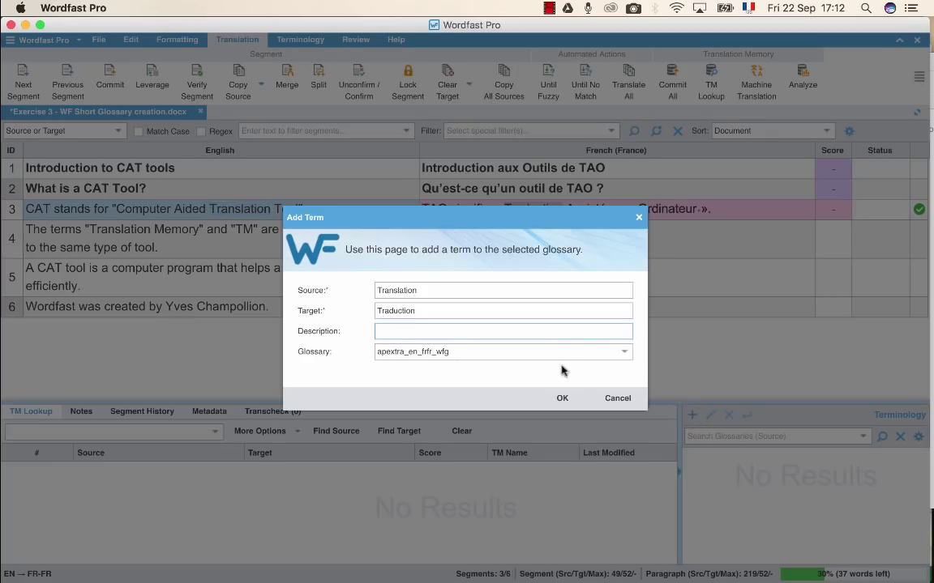
click(562, 397)
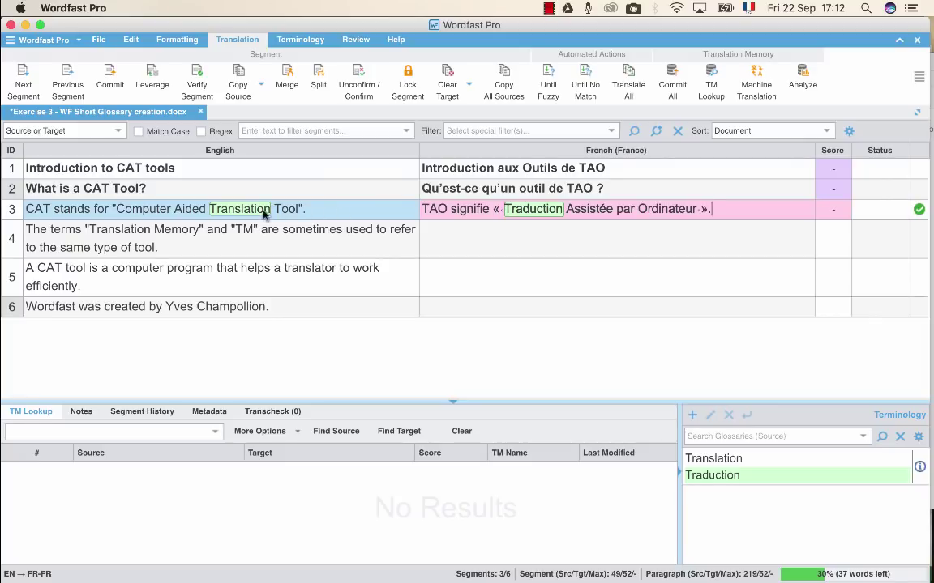
- Add the lowercase term "tool" with the target "outil" to the apextra_en_frfr_wfg glossary, and commit segment 3 by advancing to segment 4
drag(274, 210, 289, 210)
click(692, 415)
text(outil)
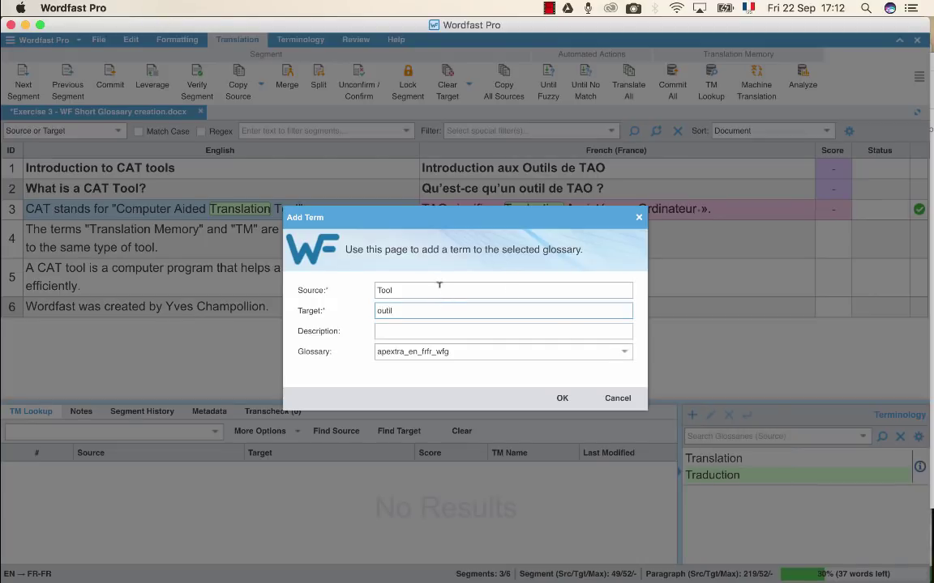
click(381, 290)
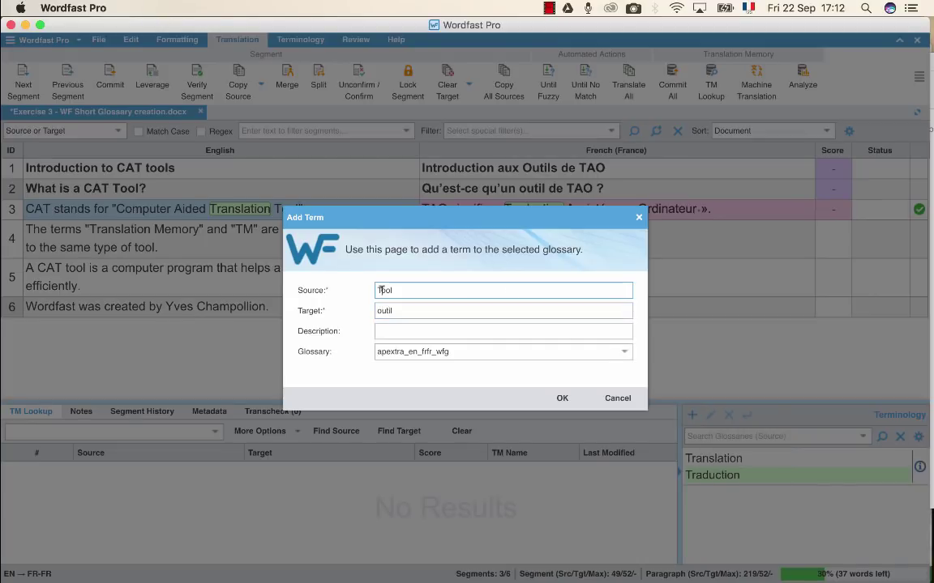
key(BackSpace)
text(t)
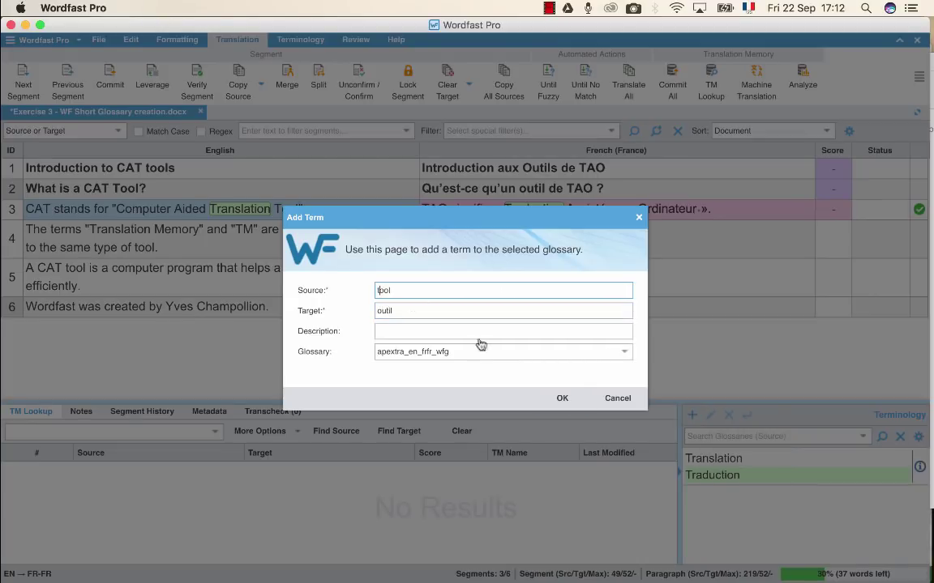
click(561, 398)
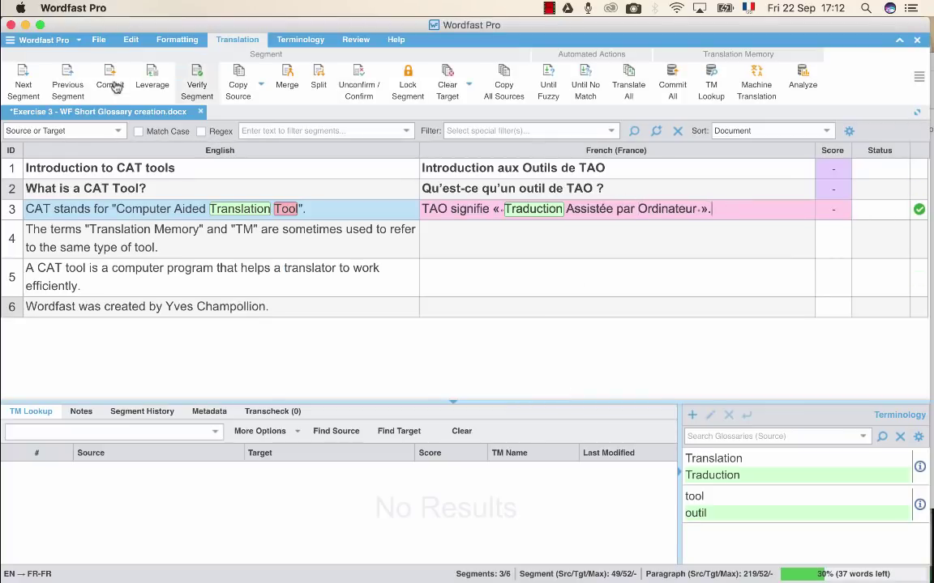
click(23, 81)
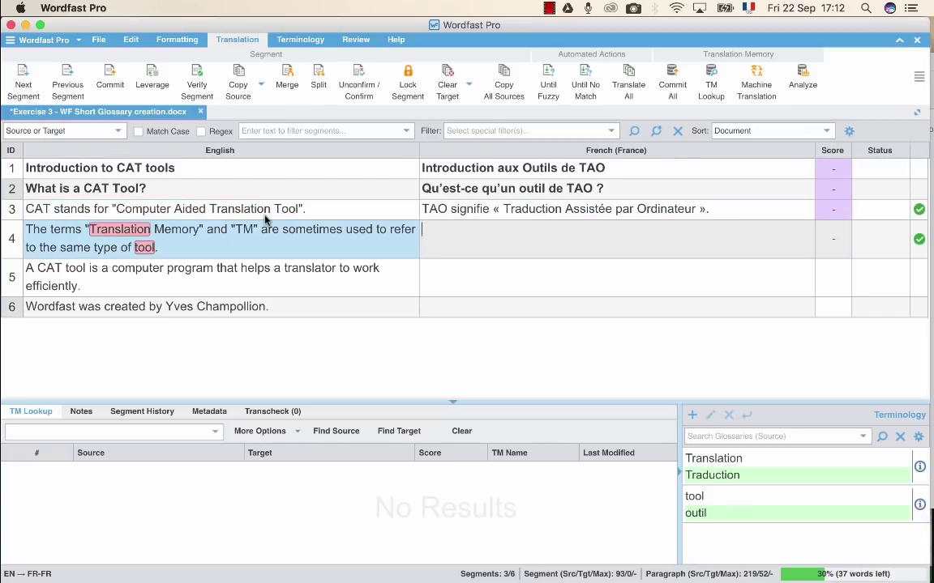
- Begin segment 4's translation with "Les termes « Mémoire de Traduction » and « TM »", accepting the glossary suggestion for "Traduction"
text(Les te)
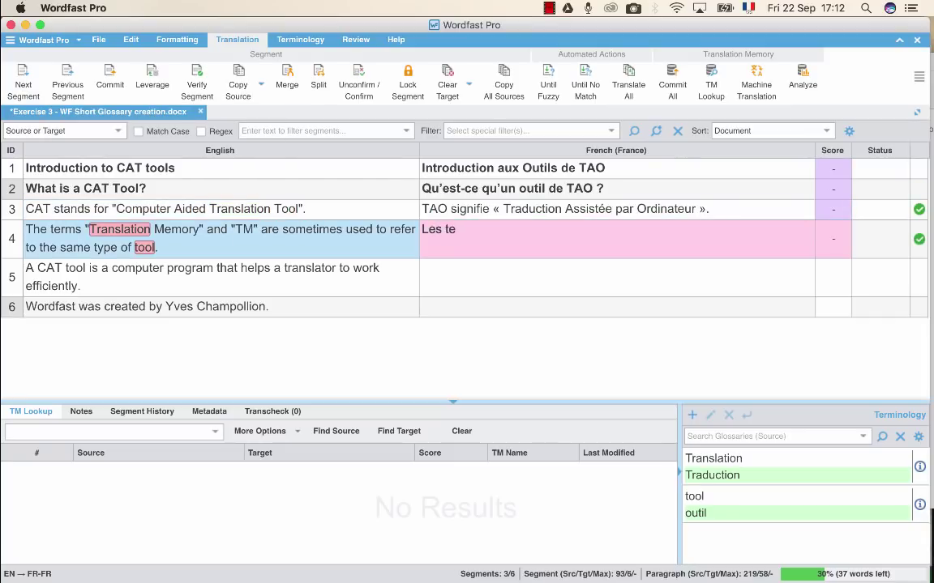
text(rmes « )
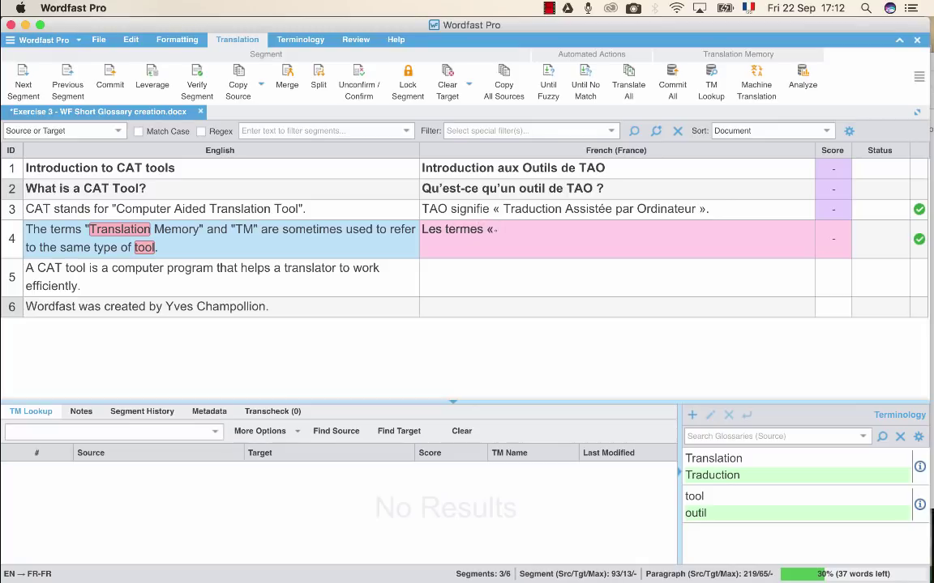
text(Mémoire de )
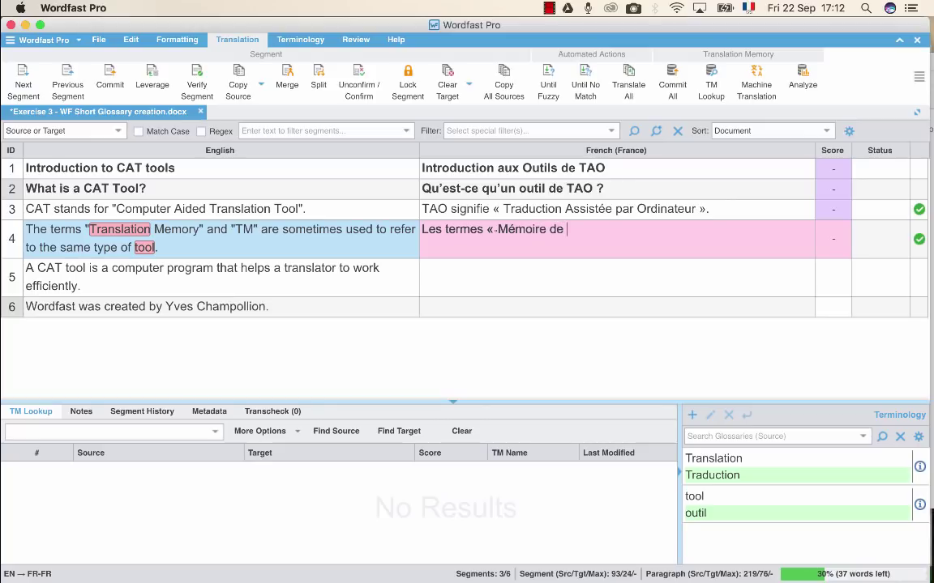
text(t)
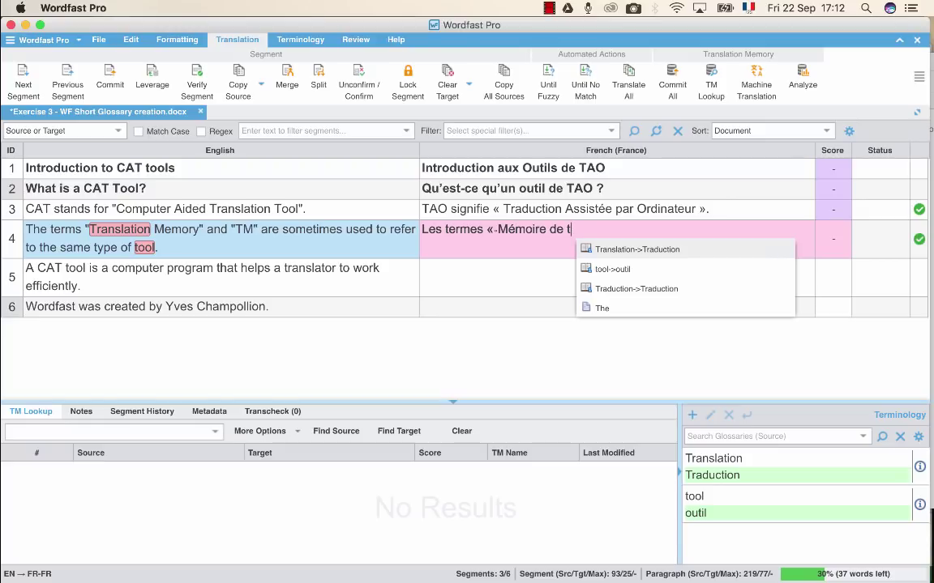
key(Return)
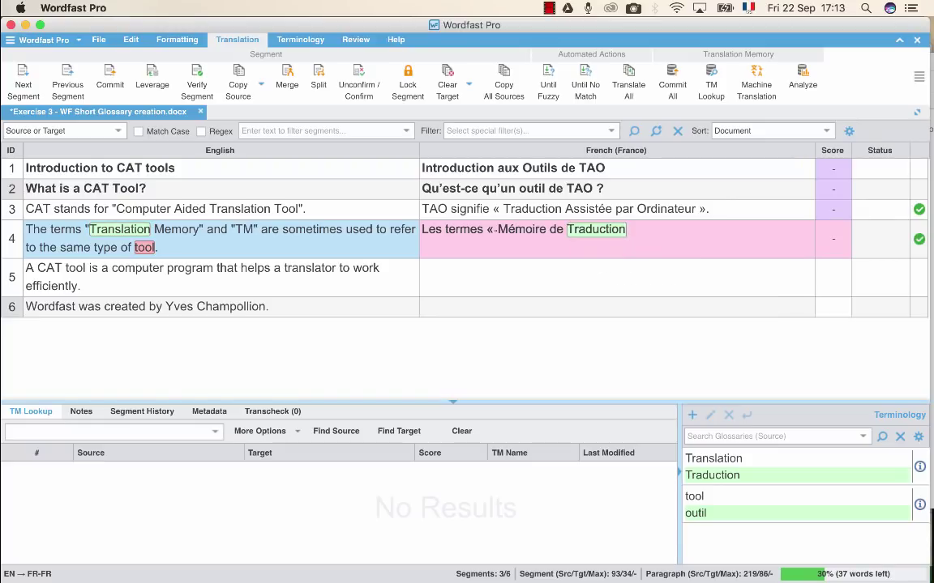
text(» and « TM » )
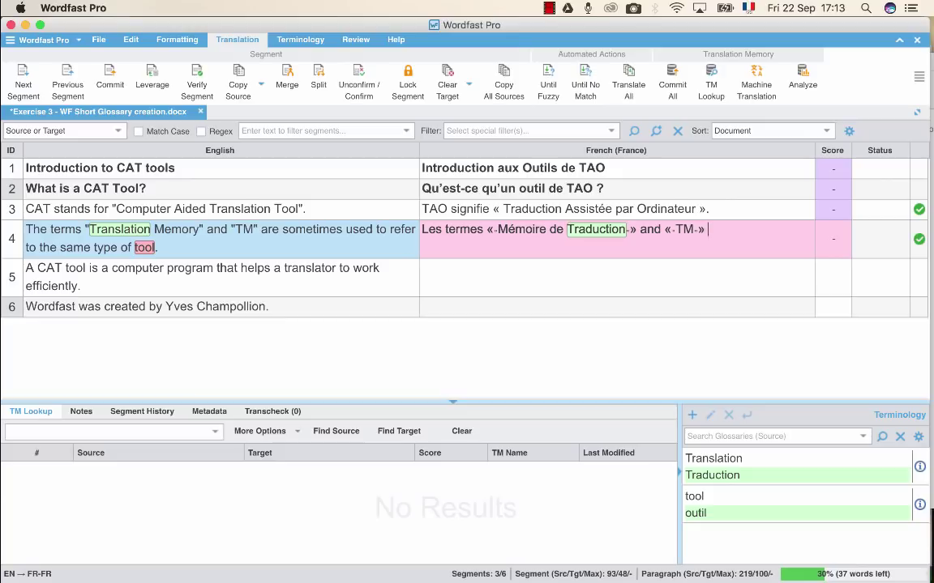
- Complete segment 4's translation with "sont parfois utilisés pour indiquer le même type d’outil." and commit it by advancing to segment 5
text(sont parfois utilisé)
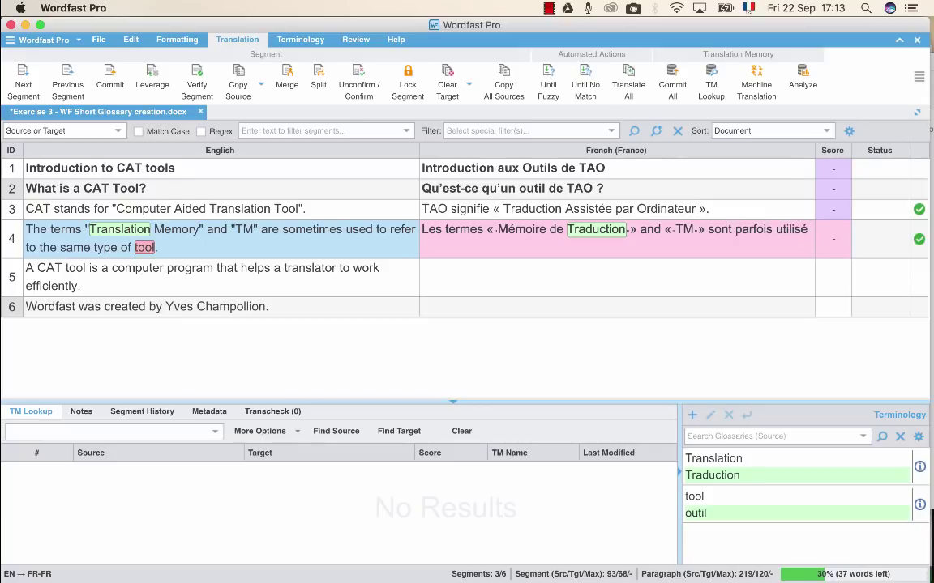
text(s pou)
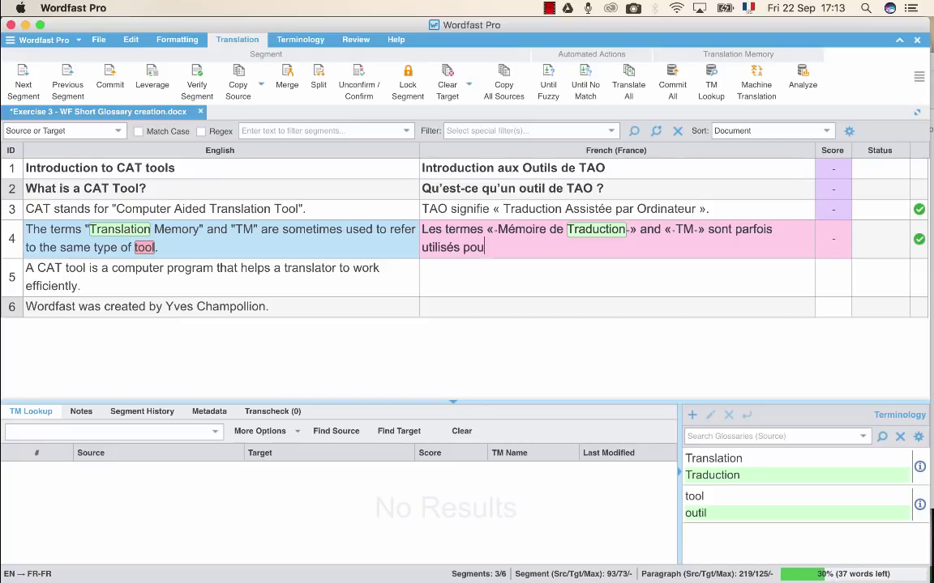
text(r indiquer )
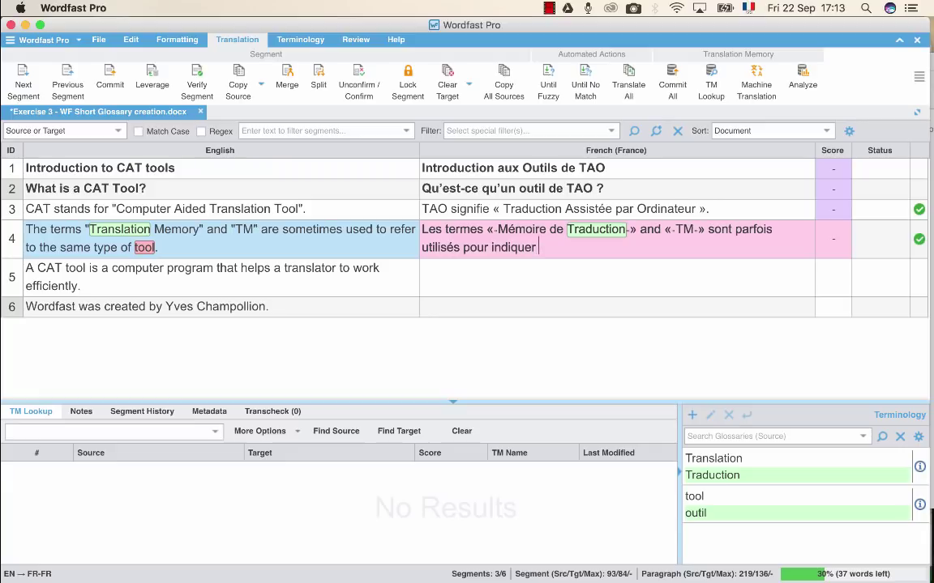
text(le même typ)
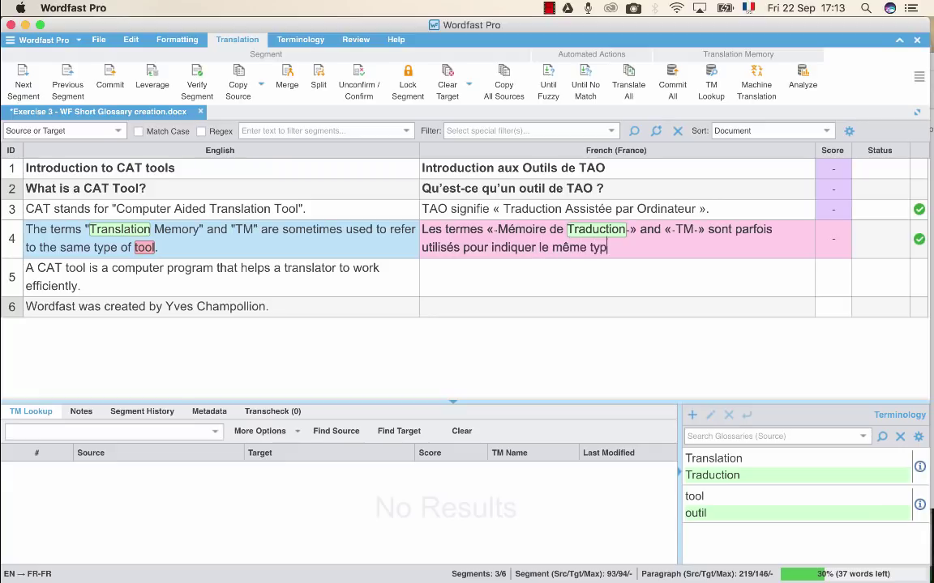
text(e d'out)
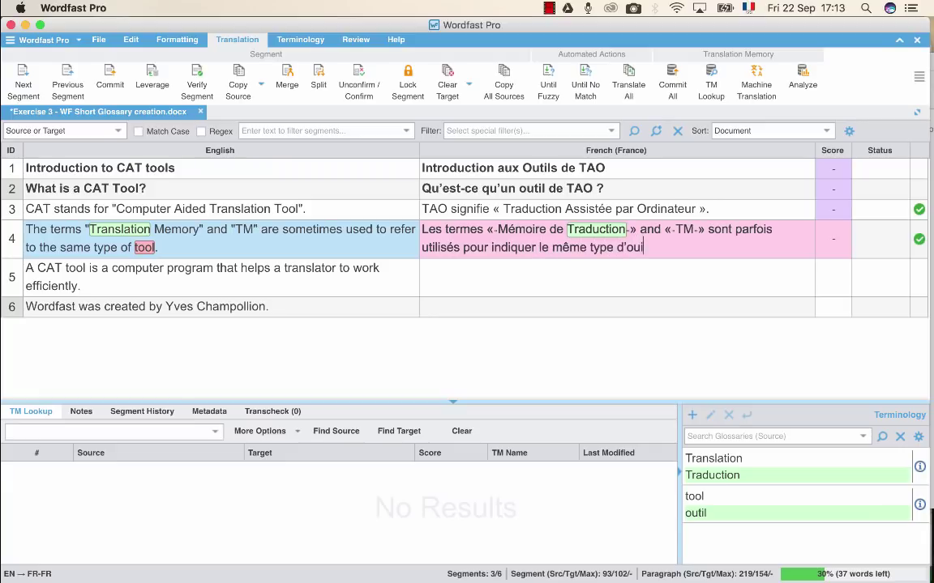
text(il.)
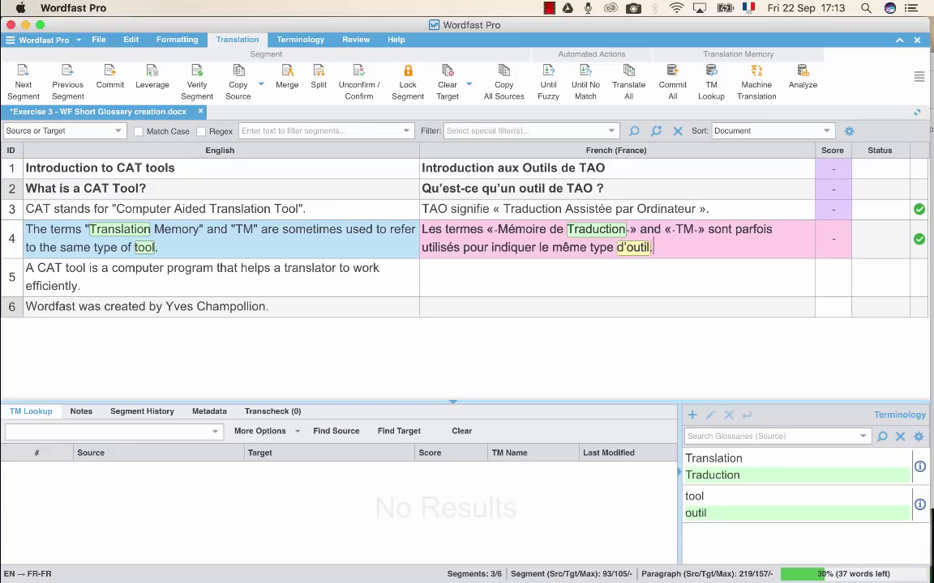
click(19, 76)
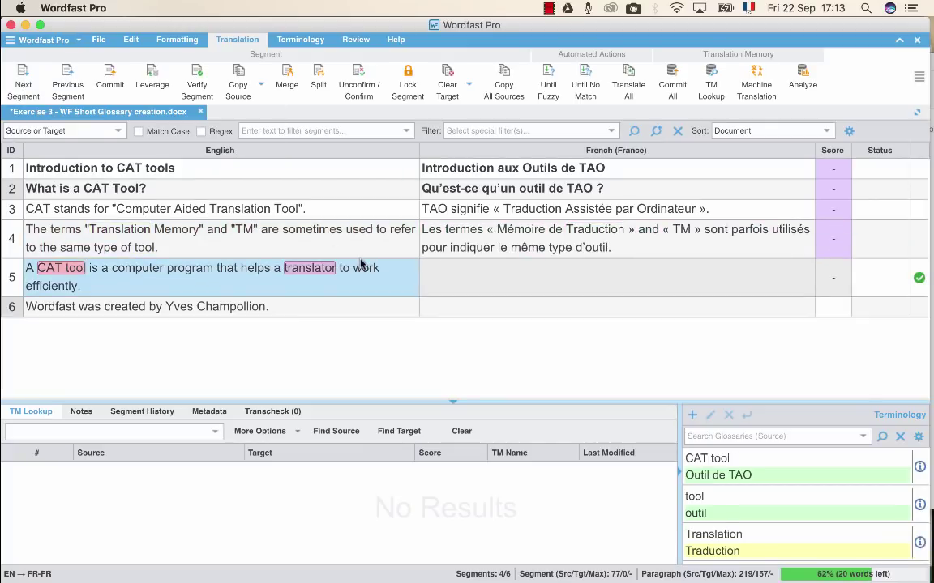
- Translate segment 5 as "Un Outil de TAO est un logiciel qui permet à un traducteur de travailler plus efficacement.", using the glossary suggestion, and commit it
text(Un ou)
key(Return)
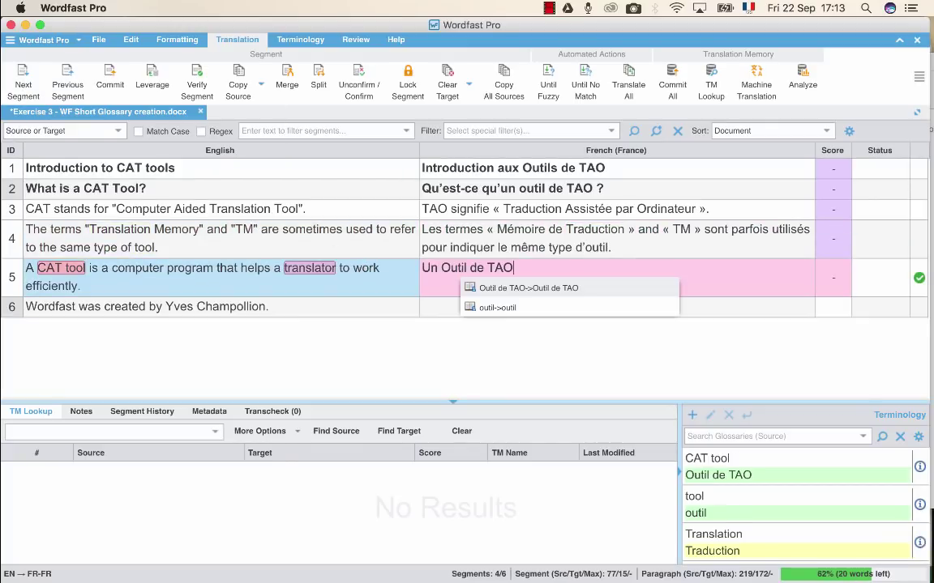
text(est un )
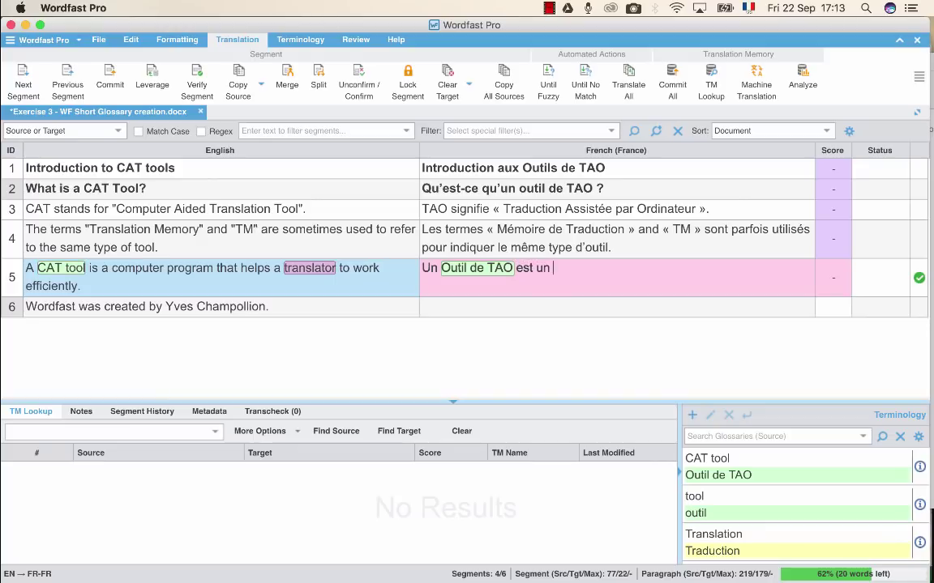
text(logiciel qui)
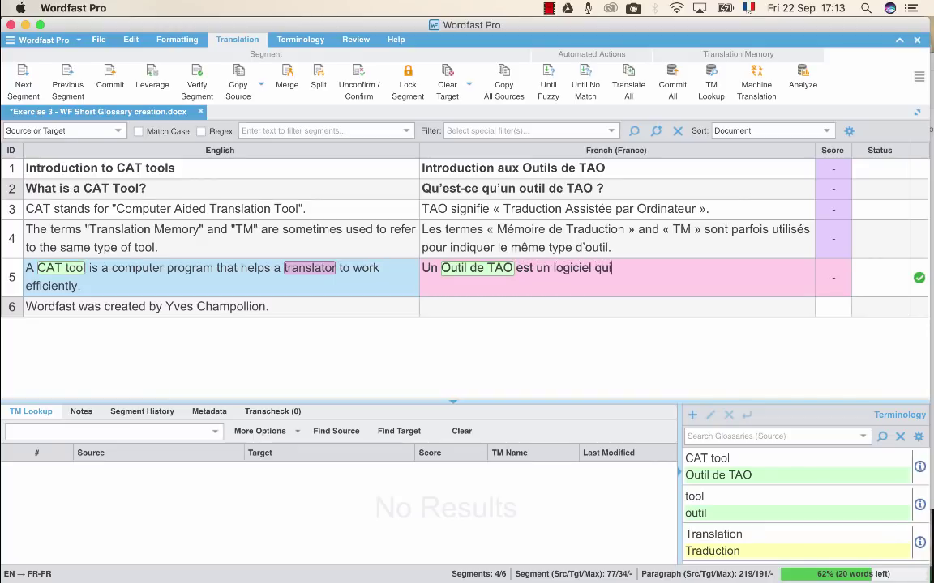
text( permet à un t)
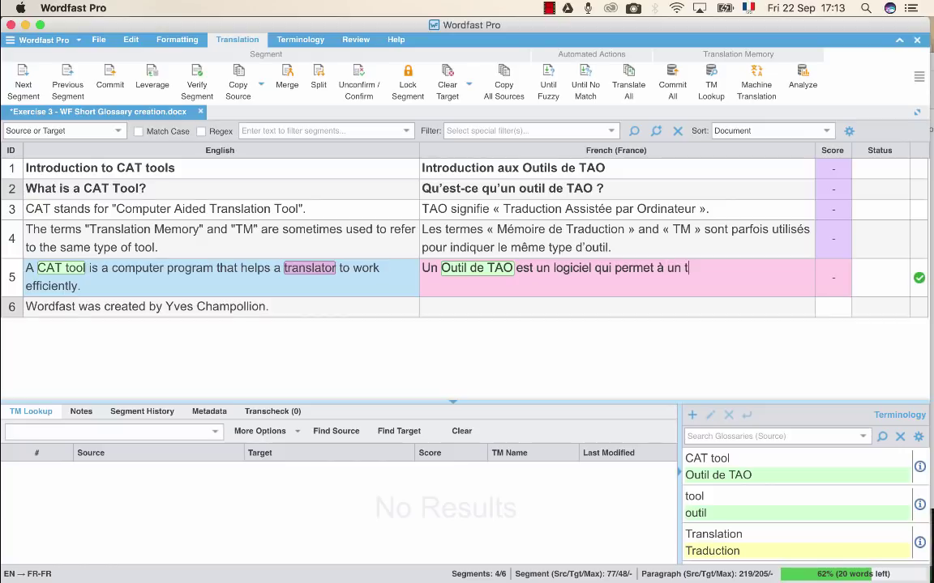
text(raducteur de t)
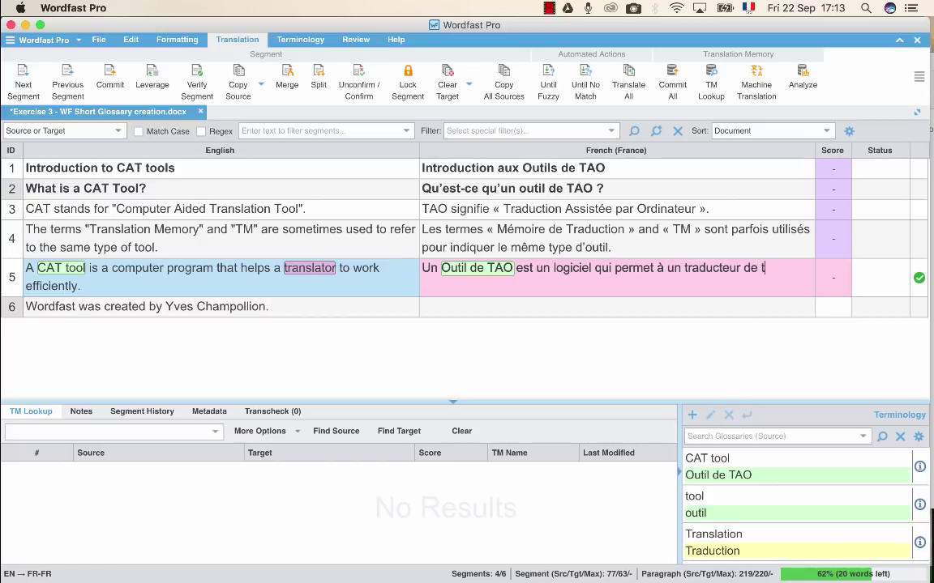
text(ravailler plus effica)
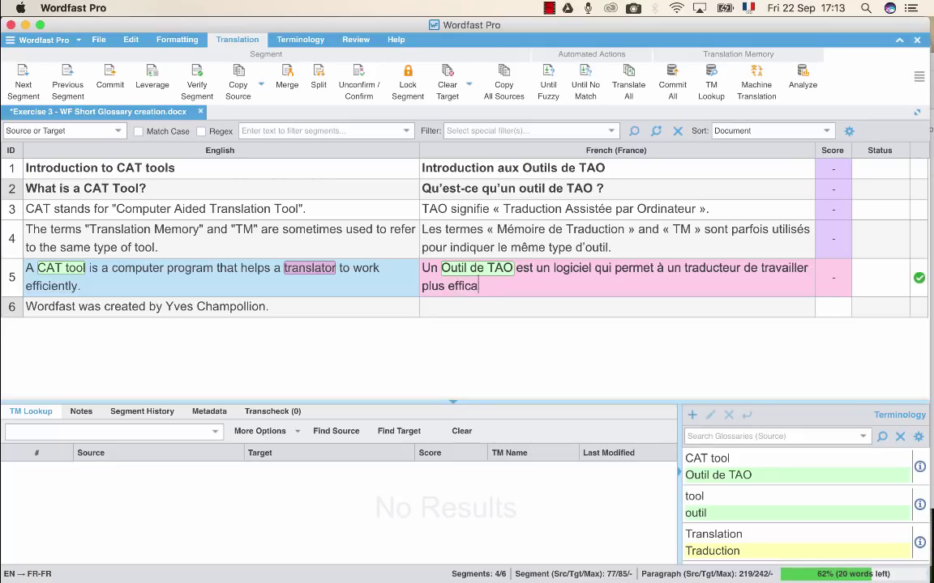
text(cement.)
click(22, 87)
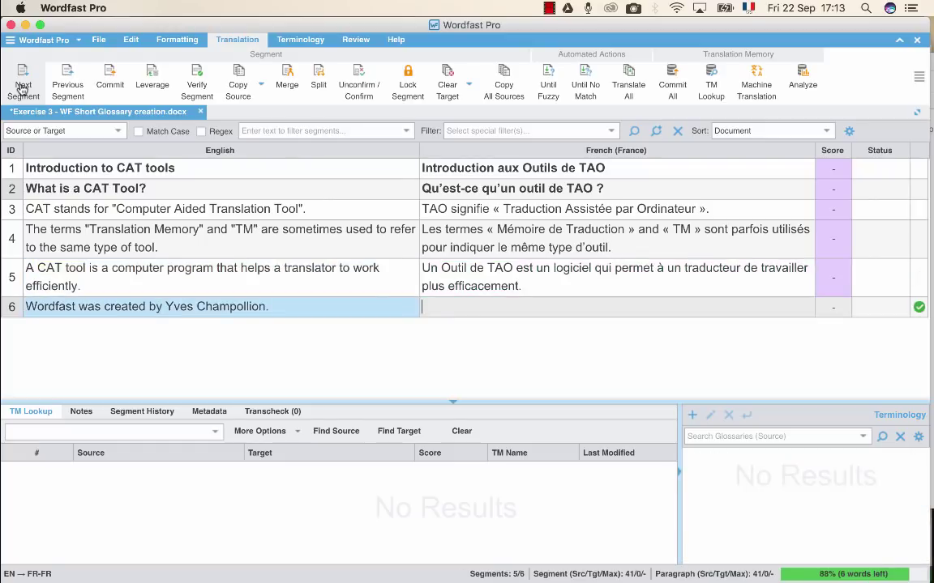
- Translate segment 6 as "Wordfast a été créé par" plus the creator's suggested name with a capitalised surname, and commit it without returning to the first segment
text(Wordfast)
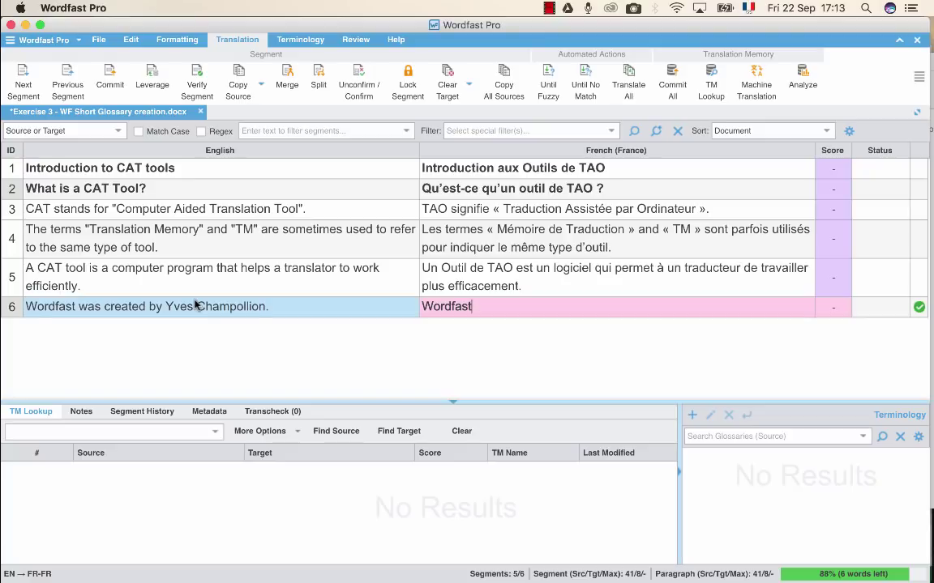
text(a été)
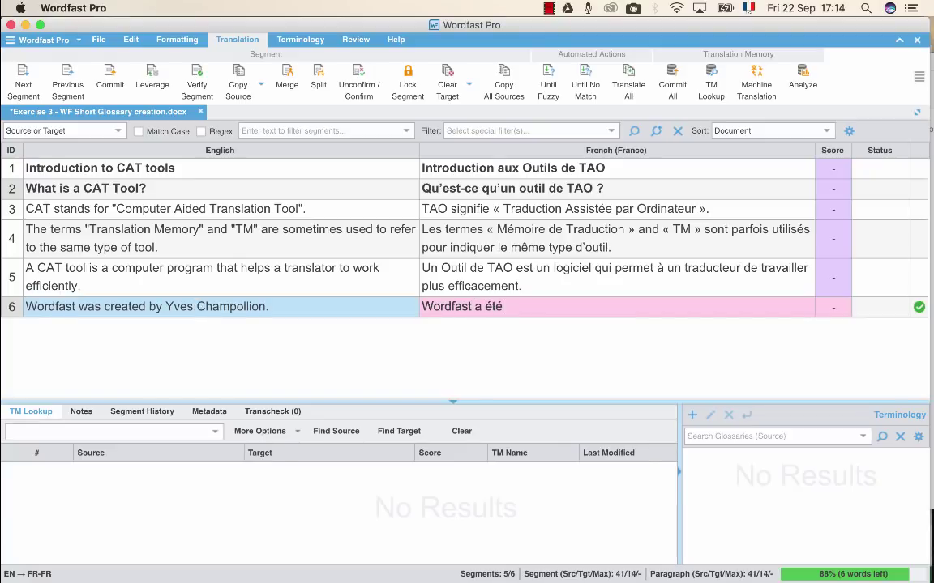
text( créé par Y)
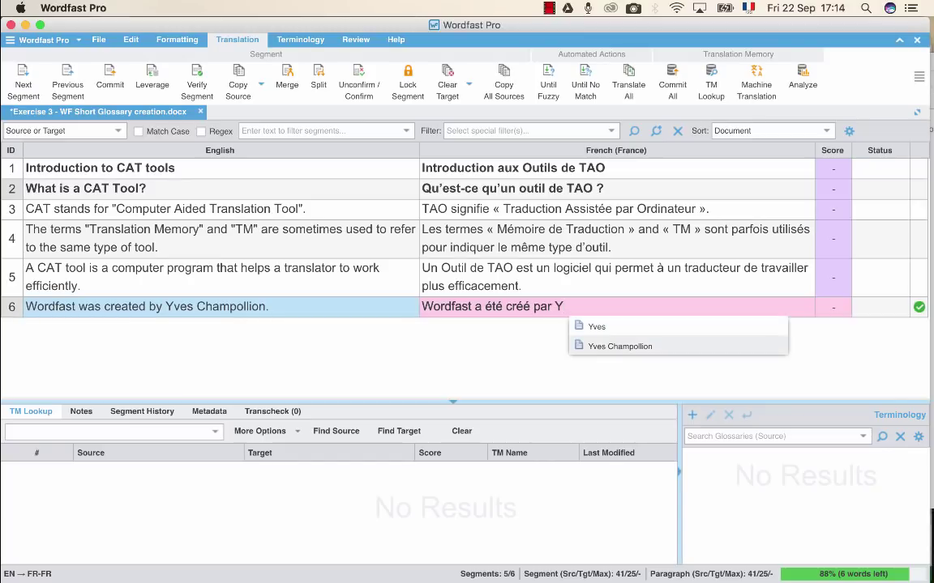
key(Down)
key(Return)
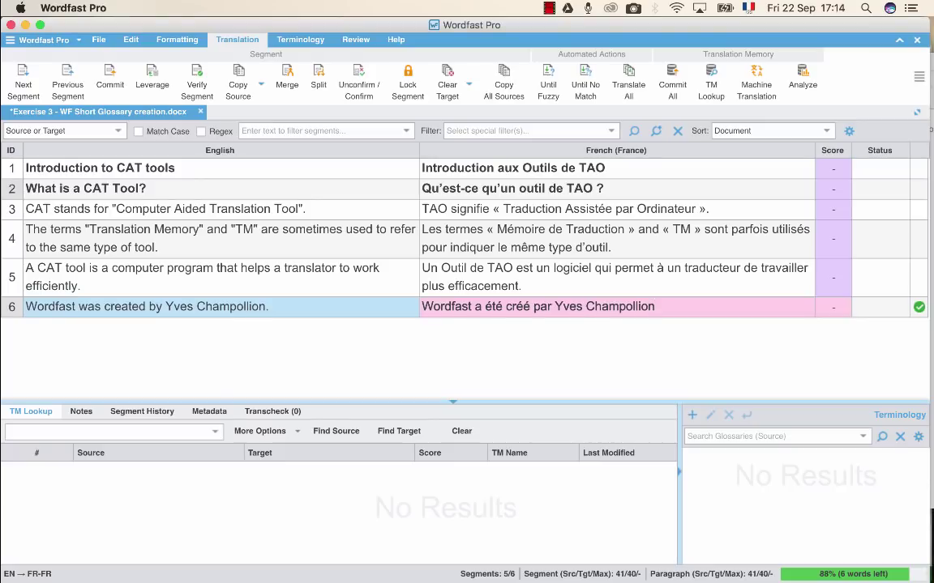
key(shift+F3)
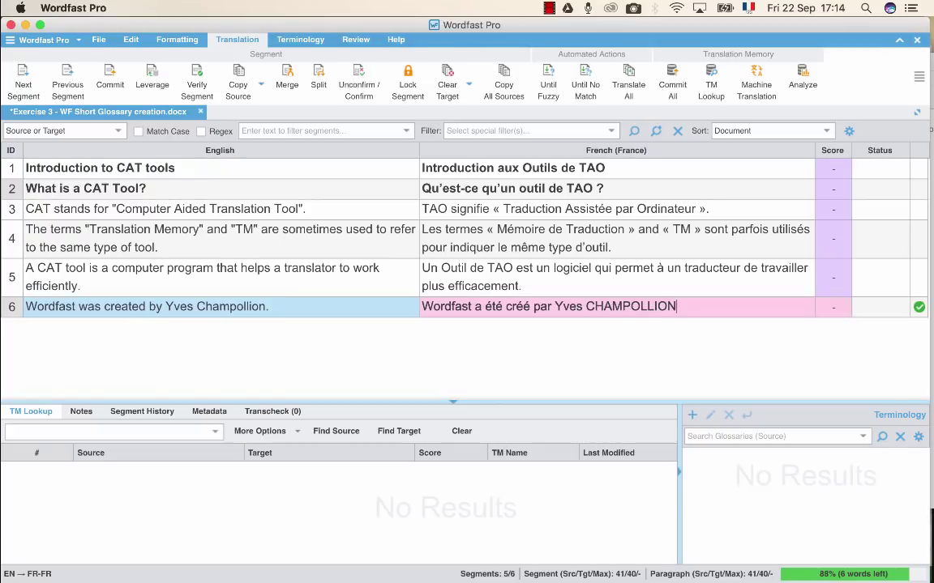
text(.)
click(22, 82)
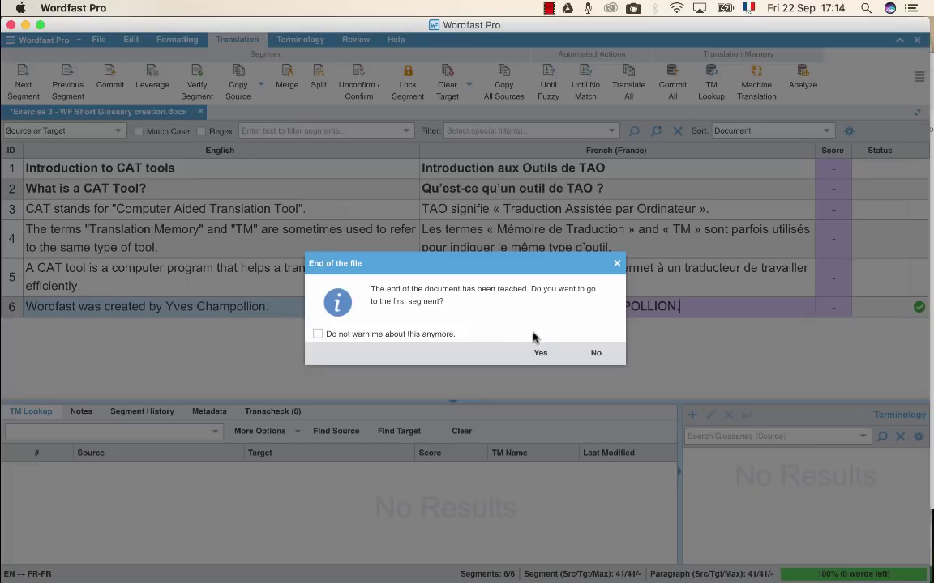
click(594, 352)
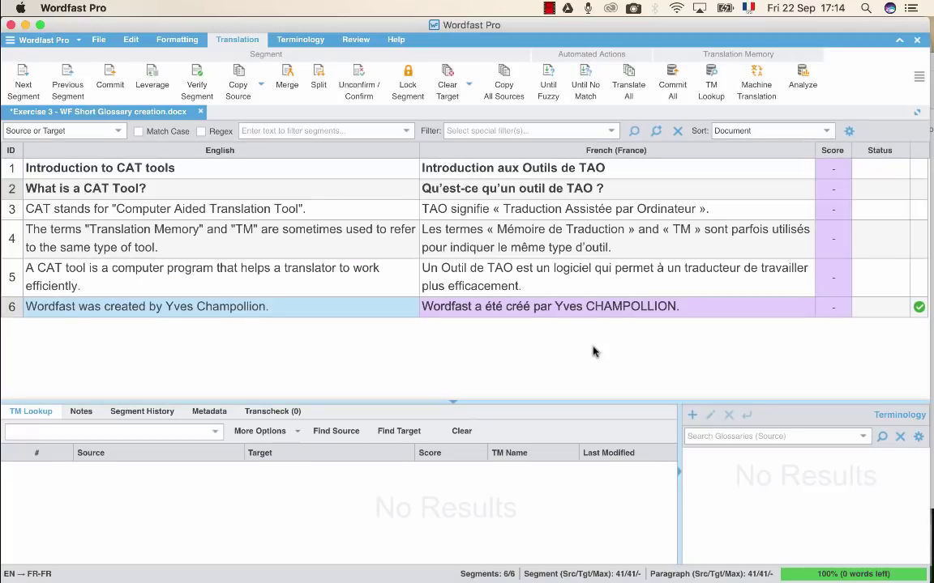
- Open the project's apextra_en_frfr_wfm translation memory, examine its source and target units, and close it
click(99, 42)
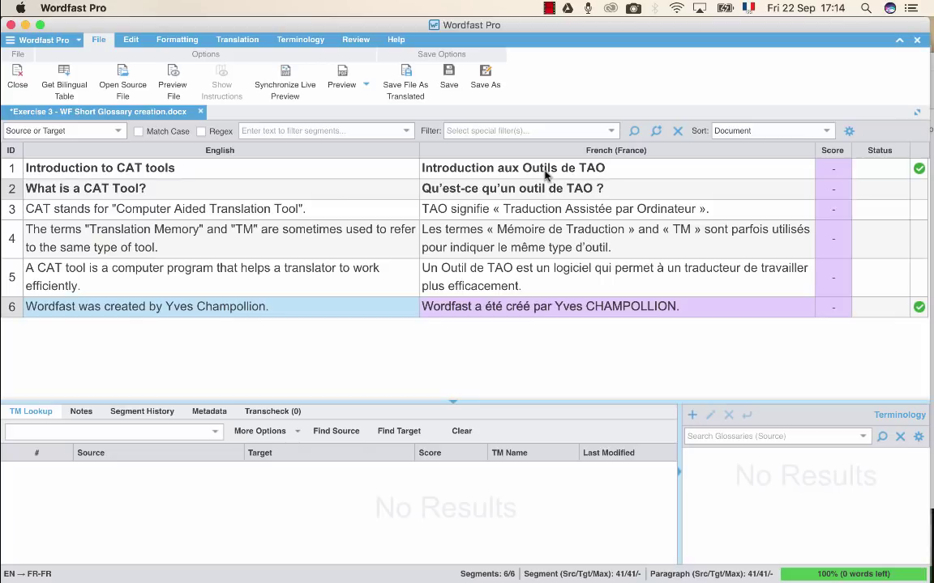
click(81, 41)
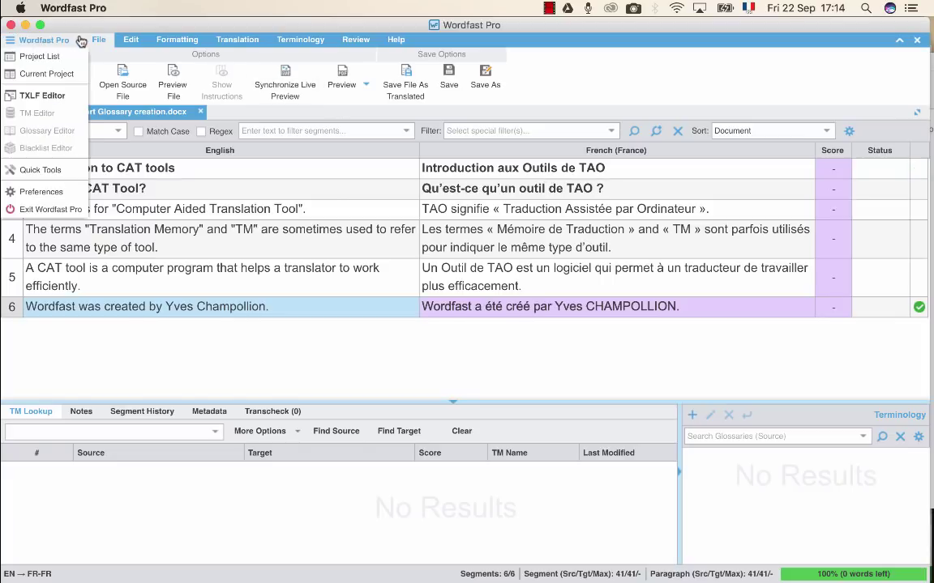
click(64, 75)
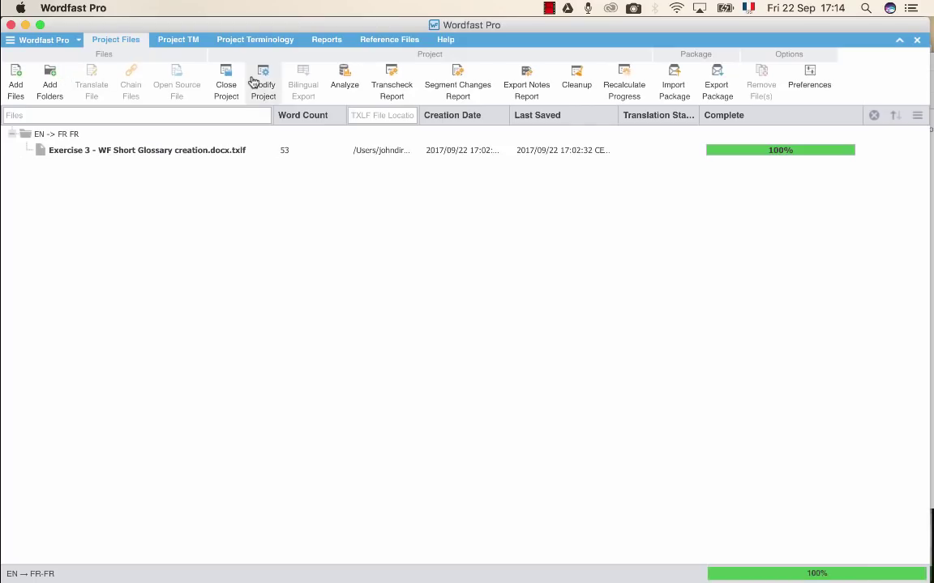
click(182, 41)
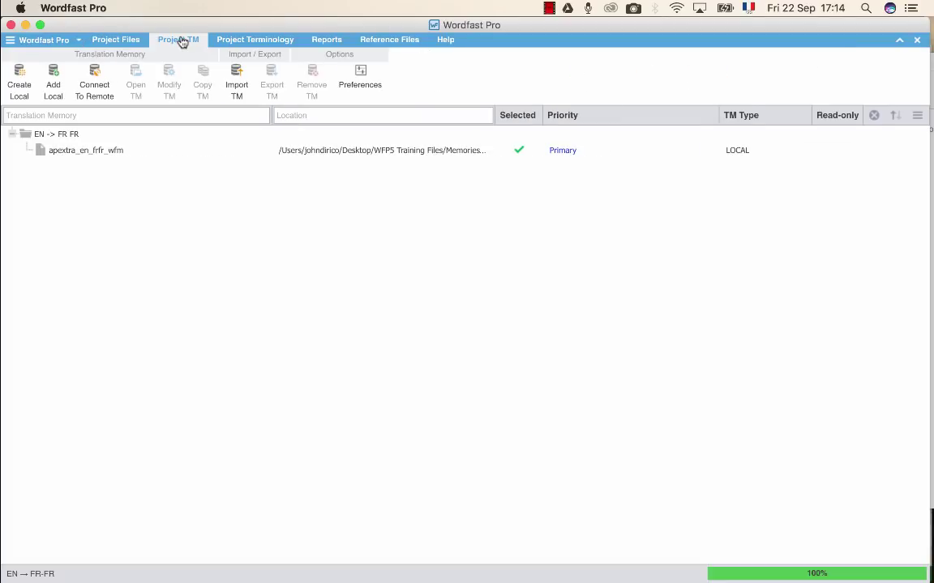
double_click(117, 154)
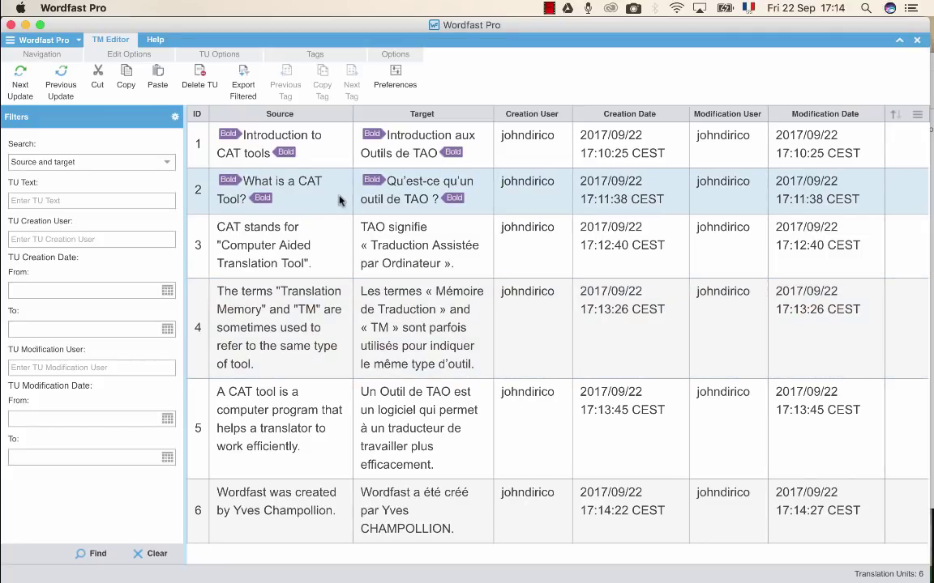
click(917, 40)
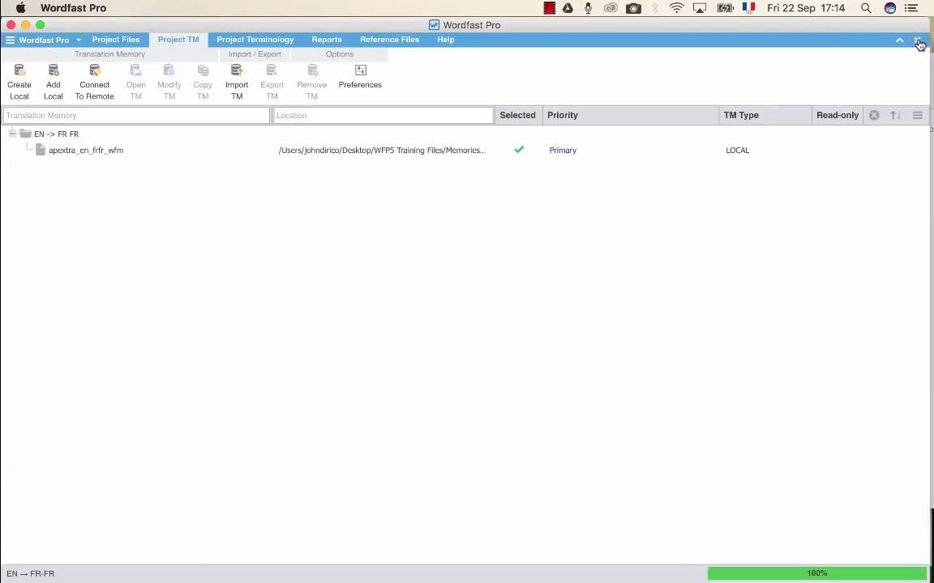
- Return to the translated document in the TXLF Editor and save it
click(126, 46)
click(73, 40)
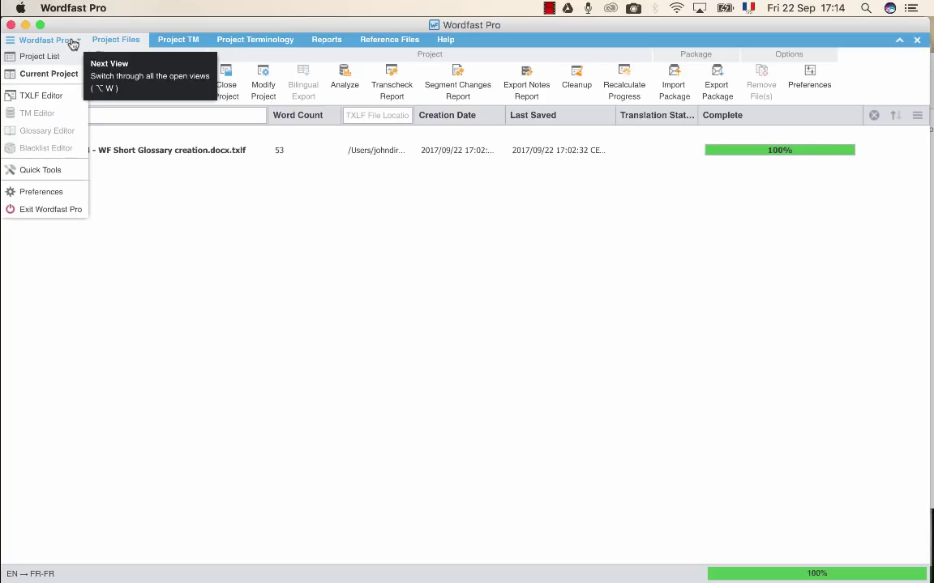
click(52, 97)
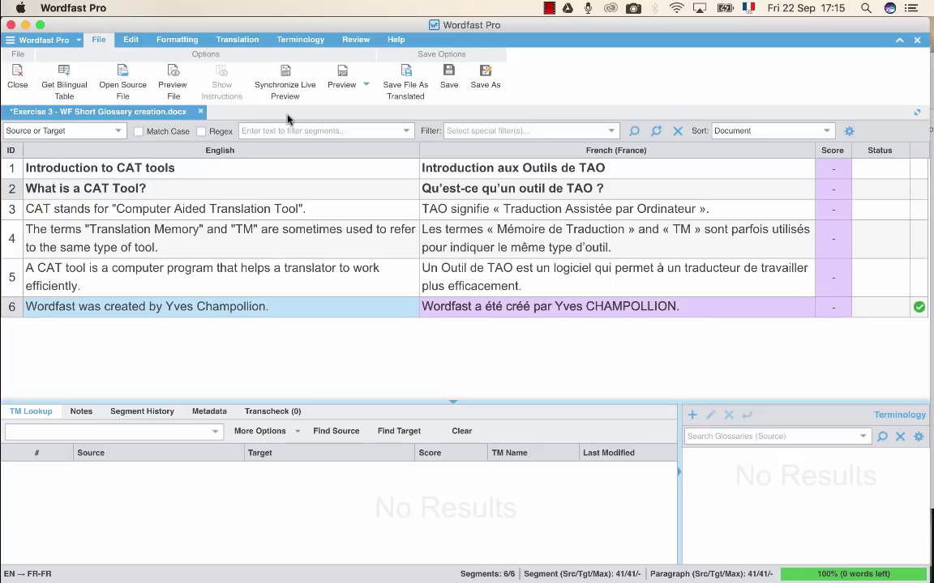
click(449, 94)
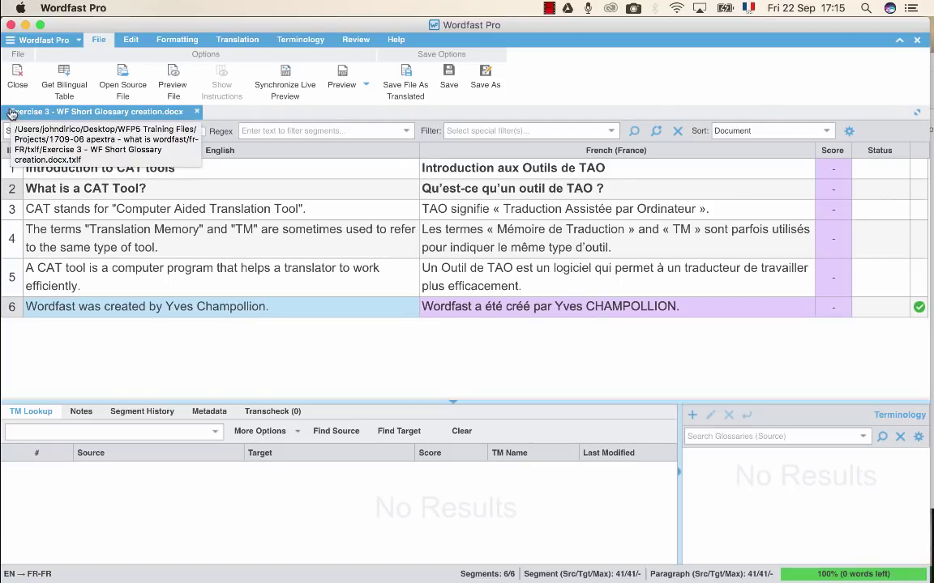
- Introduce test errors by replacing segment 6's final period with "!" and adding an extra space before "un logiciel" in segment 5, and save
click(353, 44)
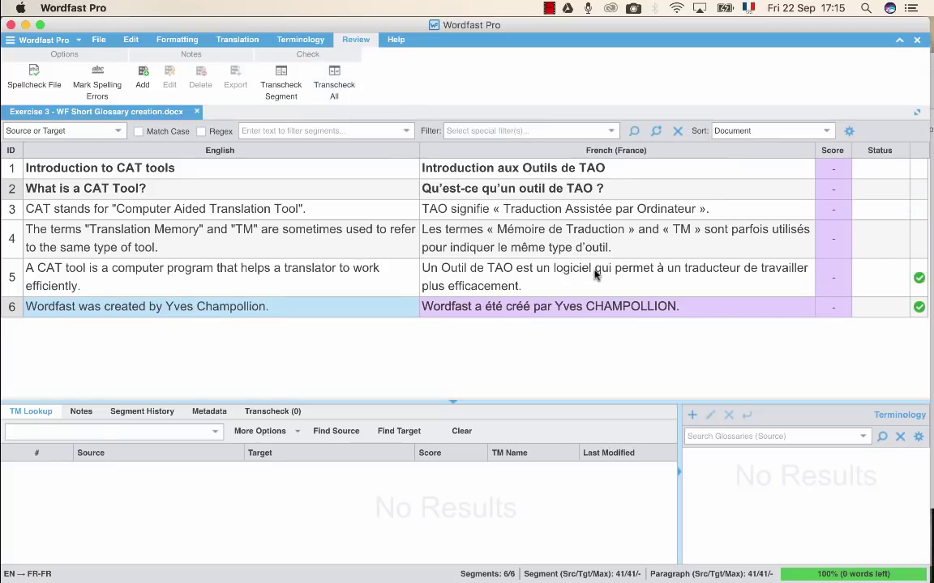
key(BackSpace)
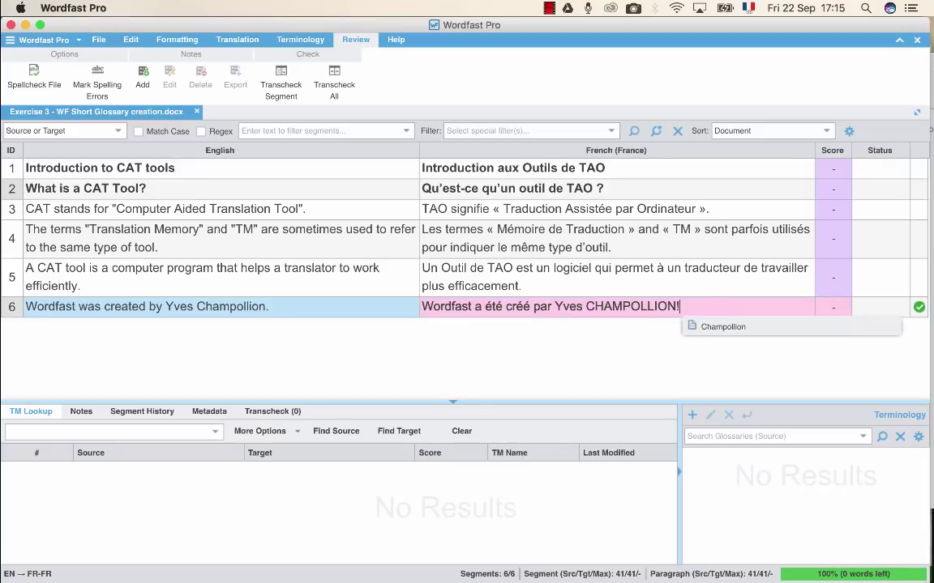
text(!)
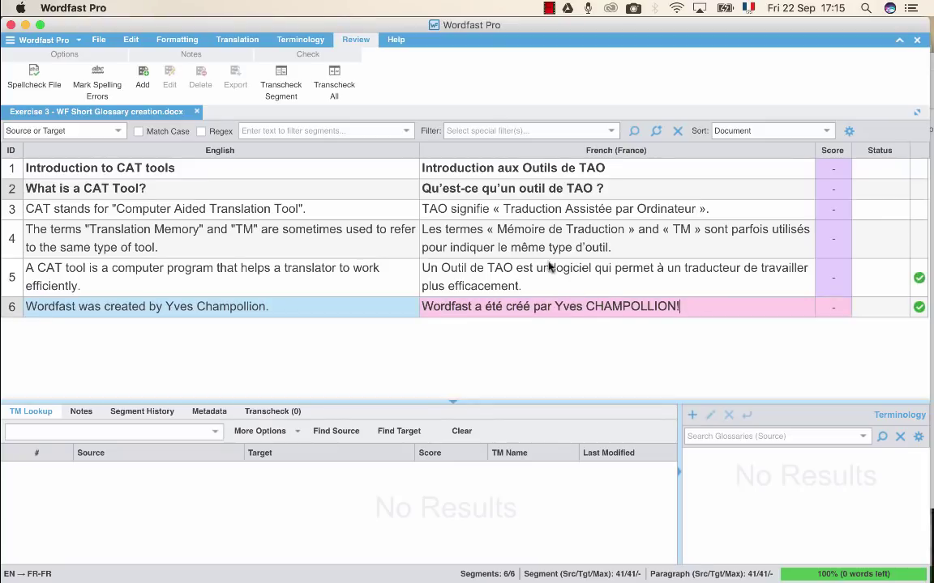
click(536, 268)
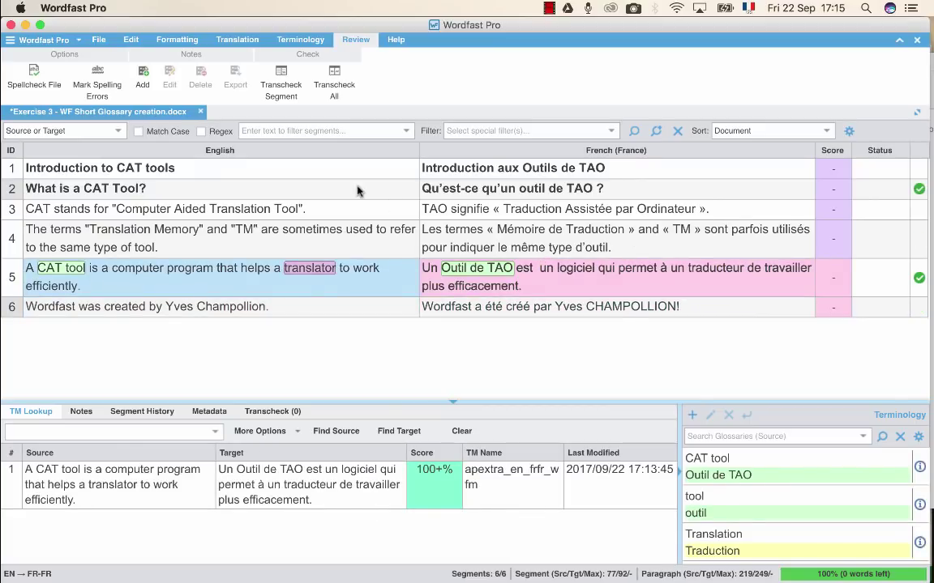
key(super+s)
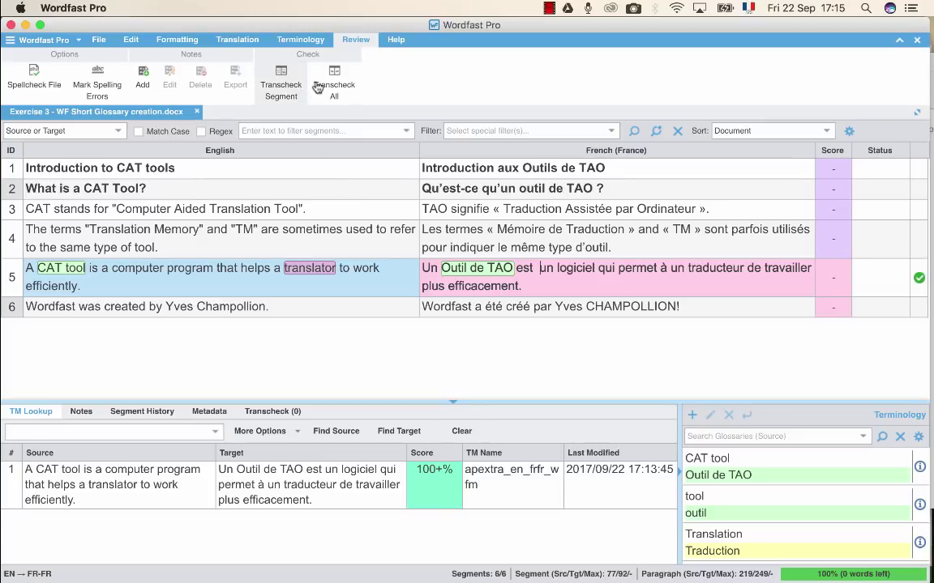
- Run Transcheck on all segments and examine the report's capitalization, punctuation, spelling, terminology, whitespace and smart punctuation sections
click(332, 86)
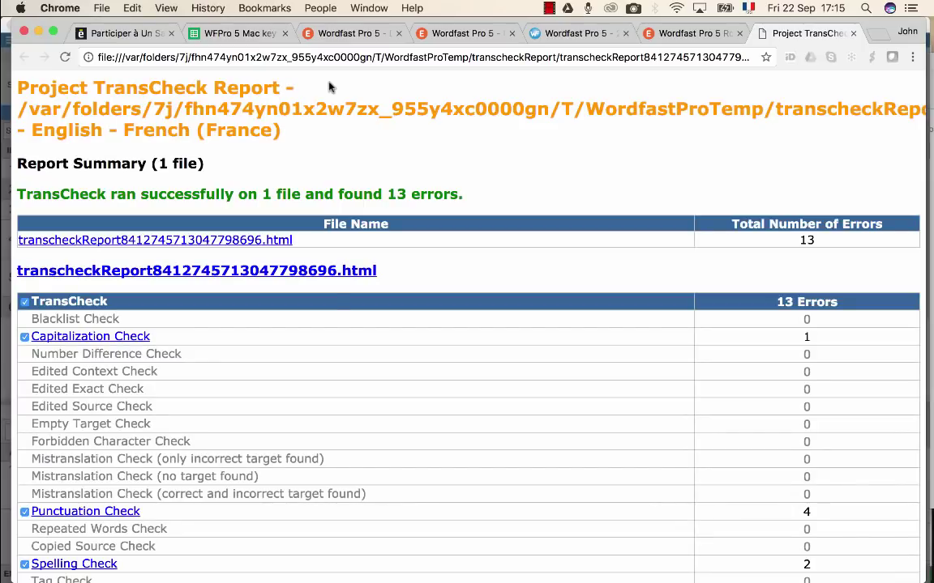
scroll(332, 300, down, 15)
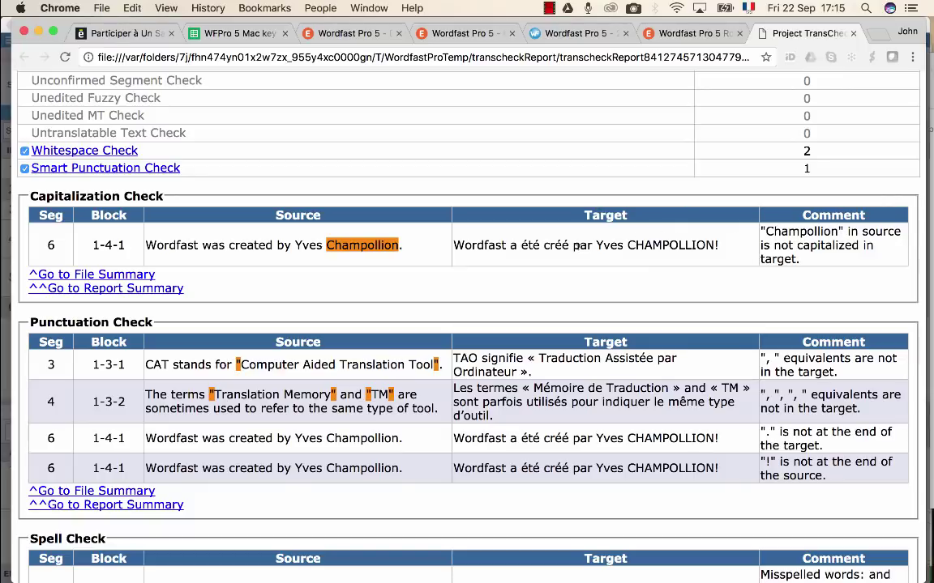
scroll(575, 247, down, 2)
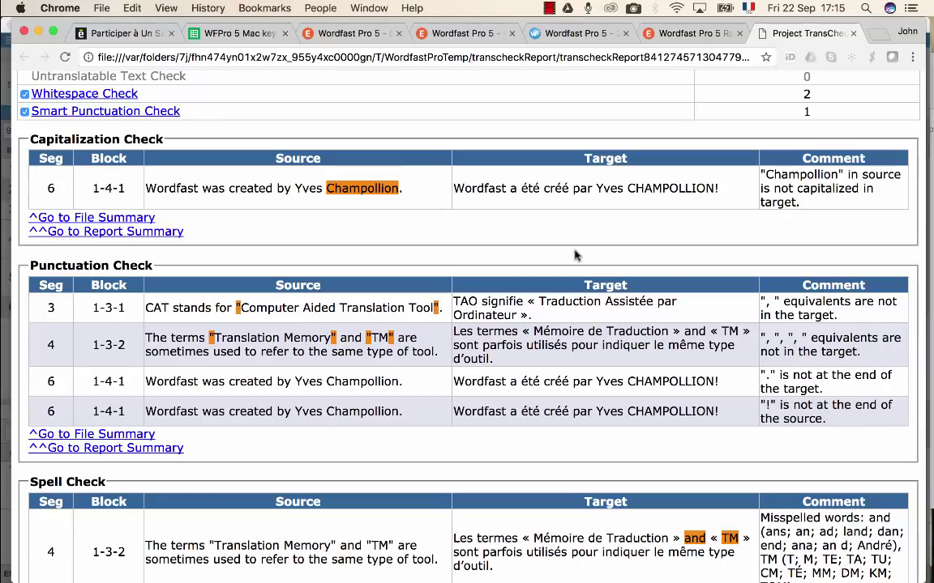
scroll(574, 255, down, 2)
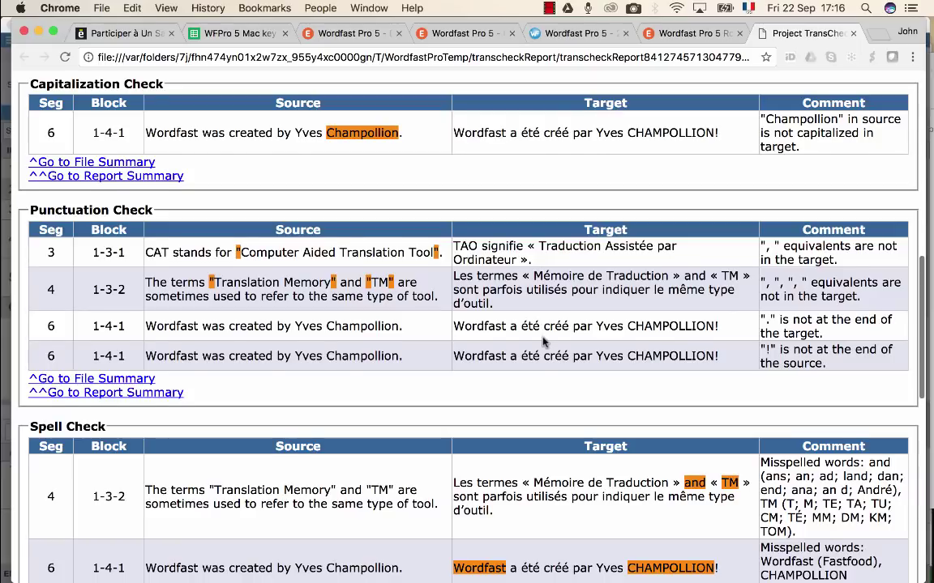
scroll(543, 342, down, 3)
scroll(543, 342, down, 2)
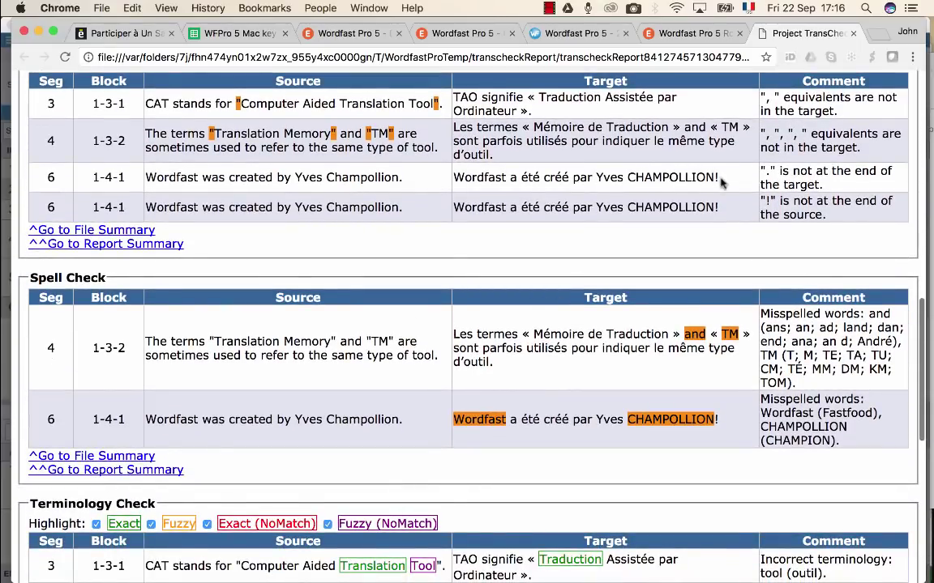
scroll(708, 191, down, 1)
scroll(707, 192, down, 5)
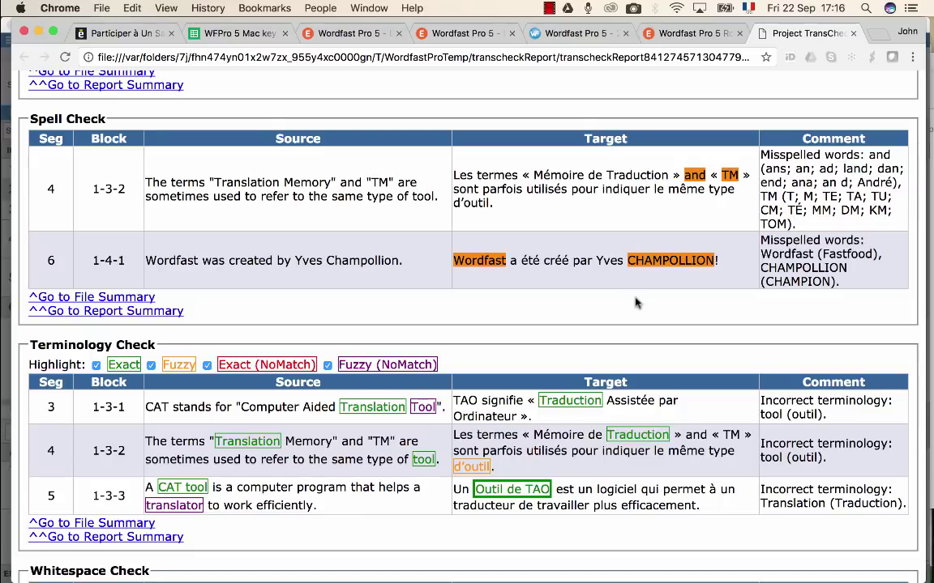
scroll(576, 268, down, 2)
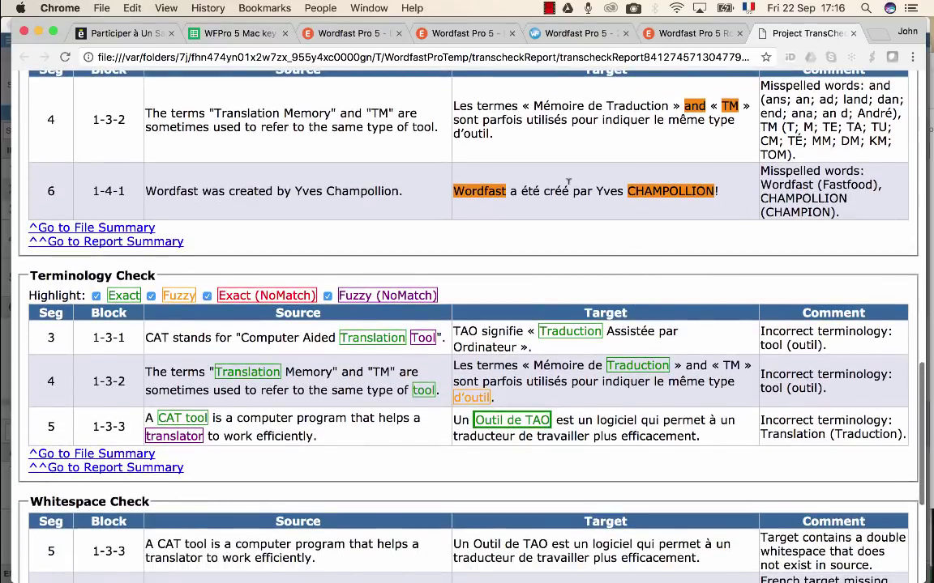
scroll(614, 242, down, 2)
scroll(615, 243, down, 4)
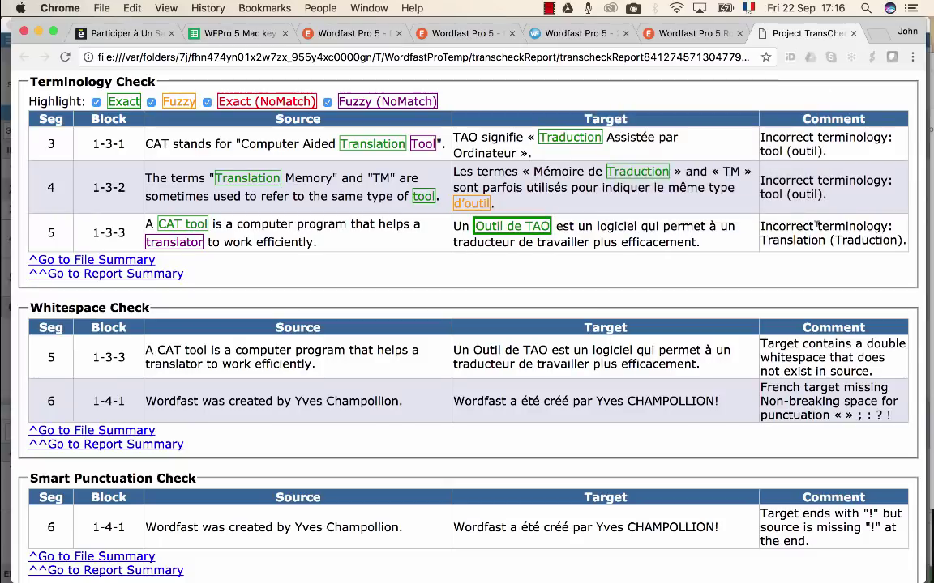
mouse_move(183, 236)
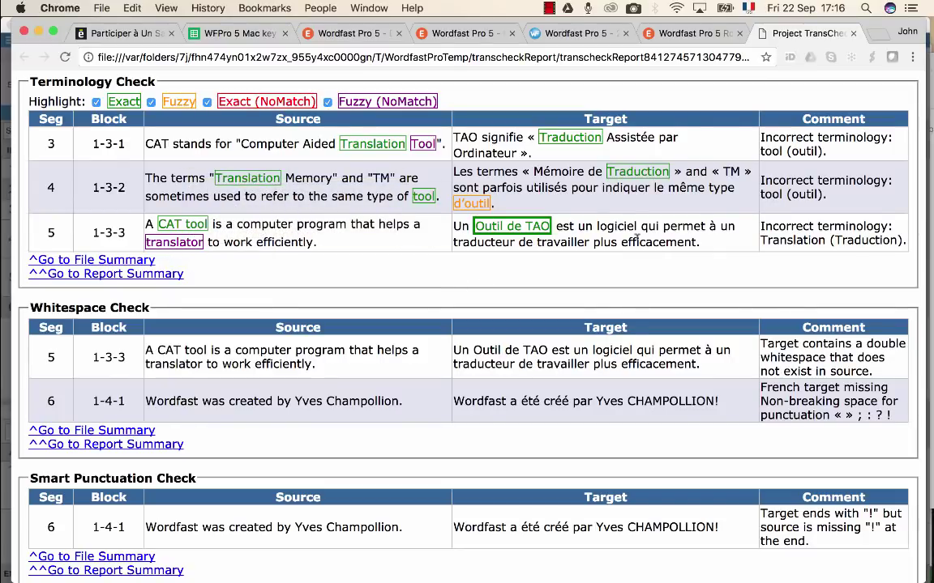
scroll(609, 271, down, 1)
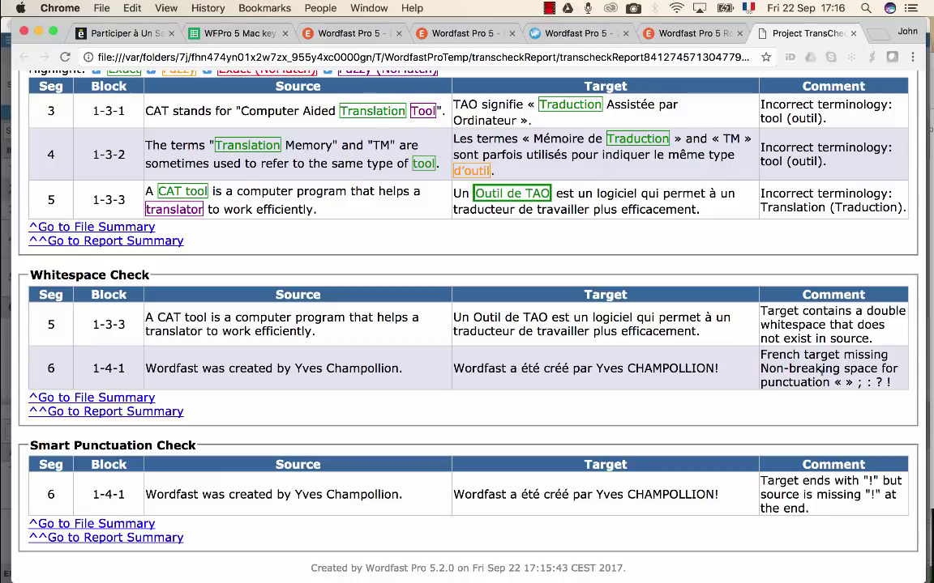
scroll(821, 370, down, 2)
- Return to Wordfast Pro, dismiss the Transcheck summary, and ignore the Terminology Check warning for segment 5
key(super+Tab)
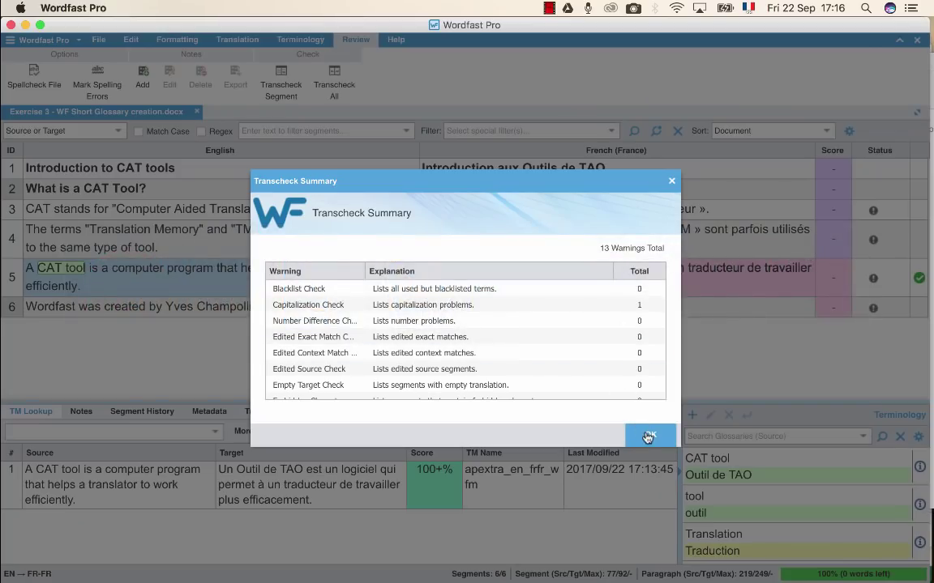
click(648, 437)
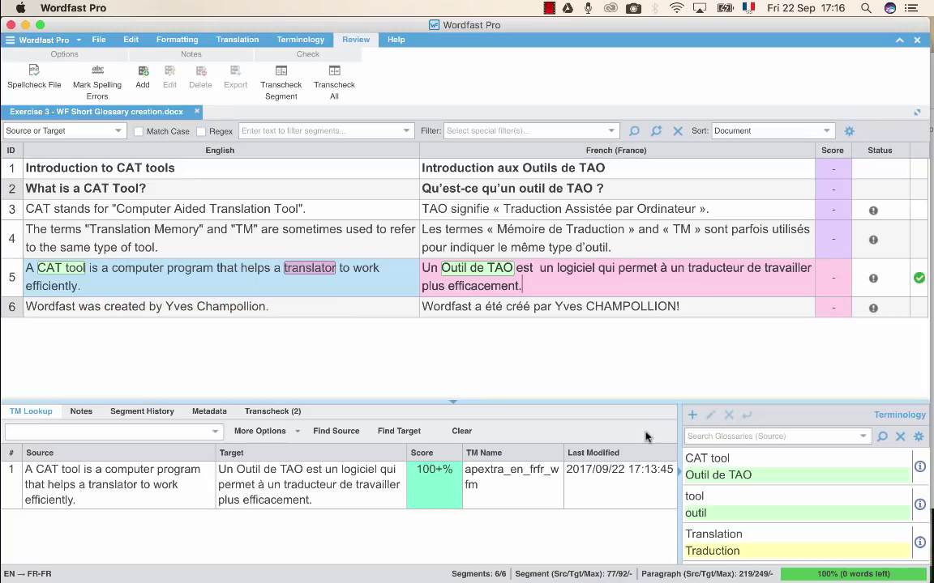
click(259, 414)
click(195, 478)
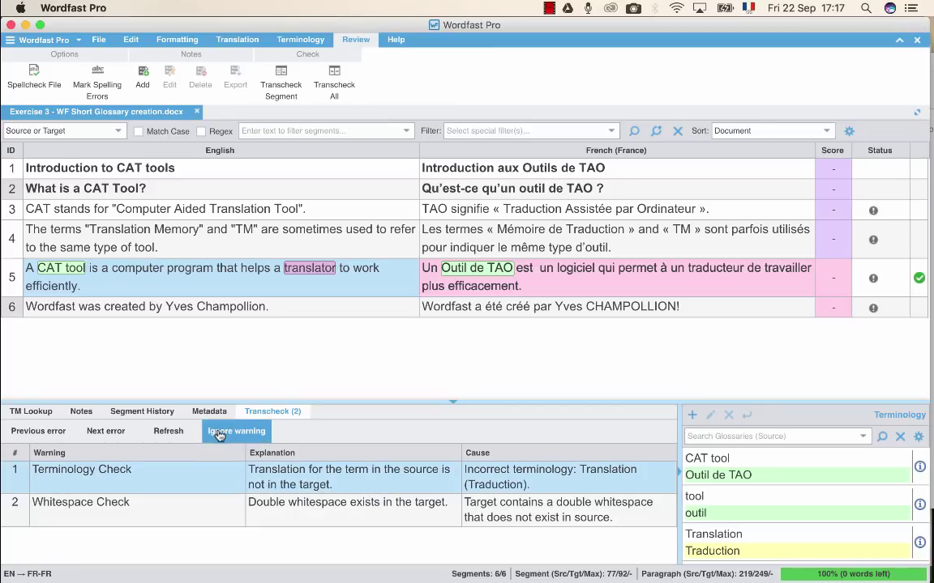
click(219, 435)
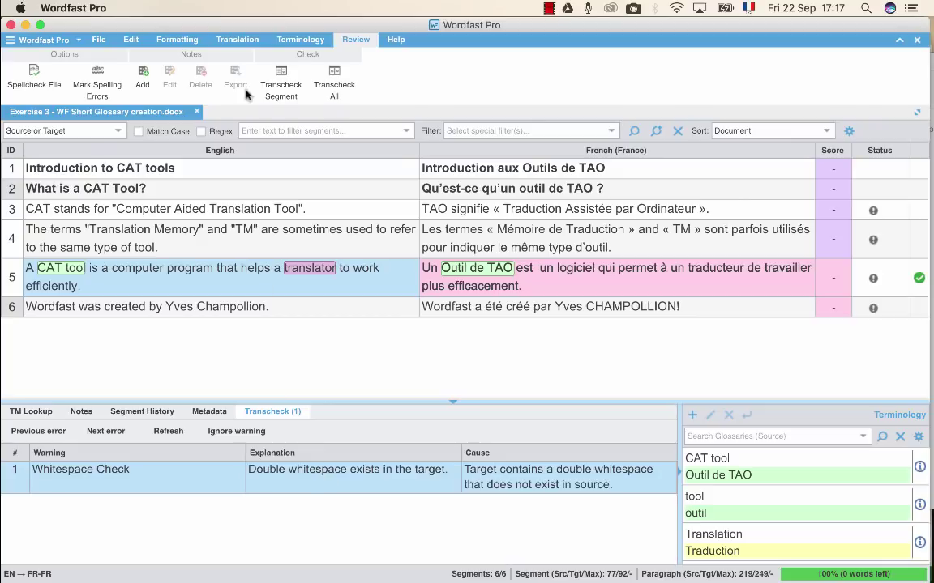
- Show whitespace characters, delete the extra space after "est" in segment 5, hide the characters again, and refresh Transcheck
click(164, 43)
click(131, 41)
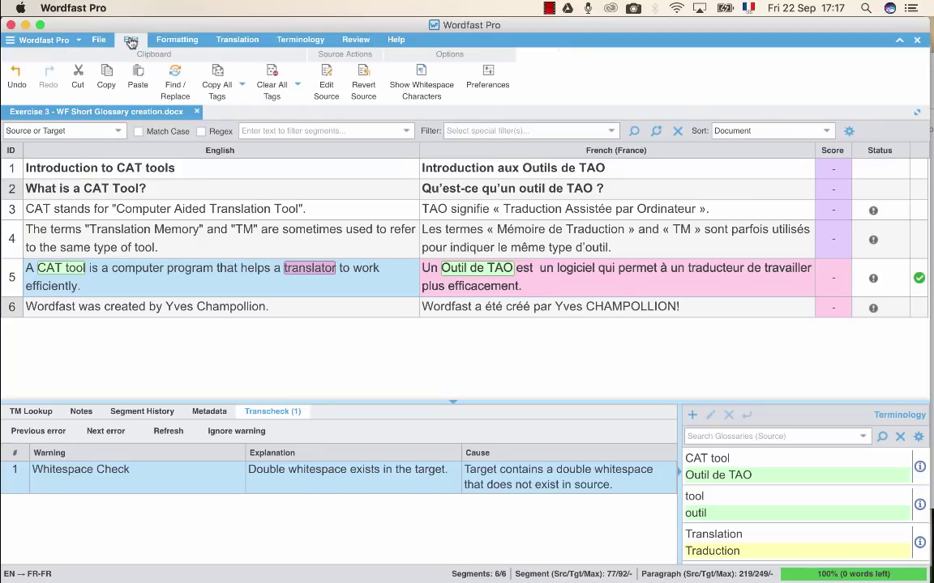
click(420, 82)
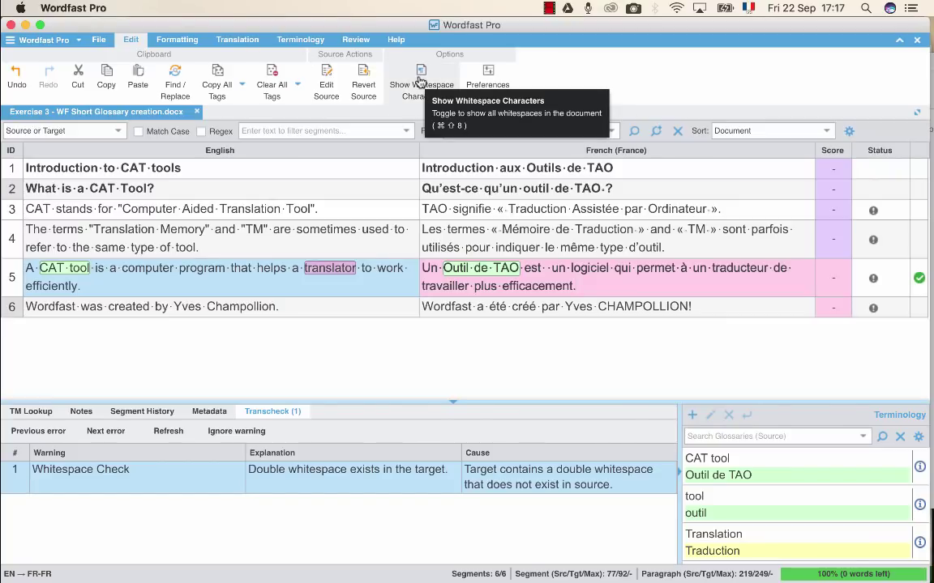
click(545, 267)
key(BackSpace)
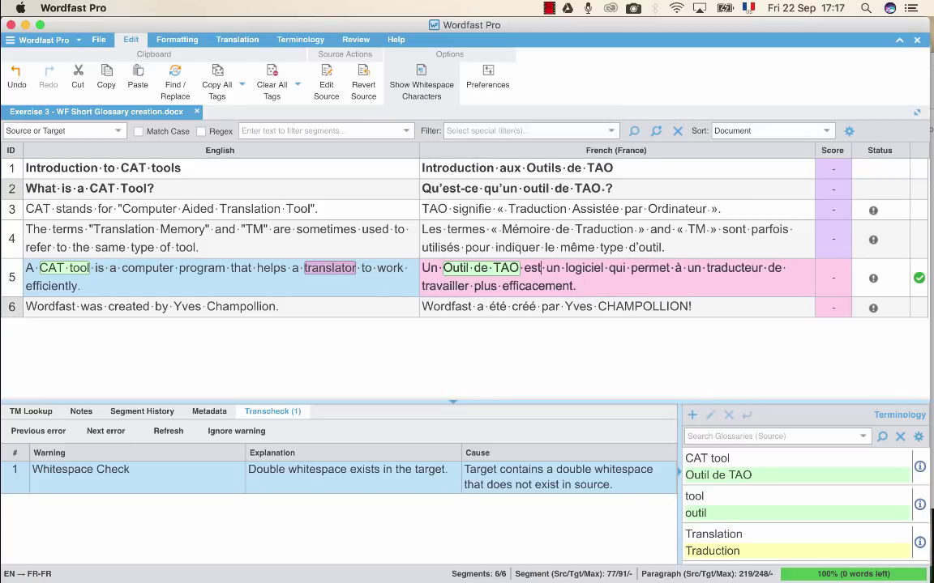
click(409, 87)
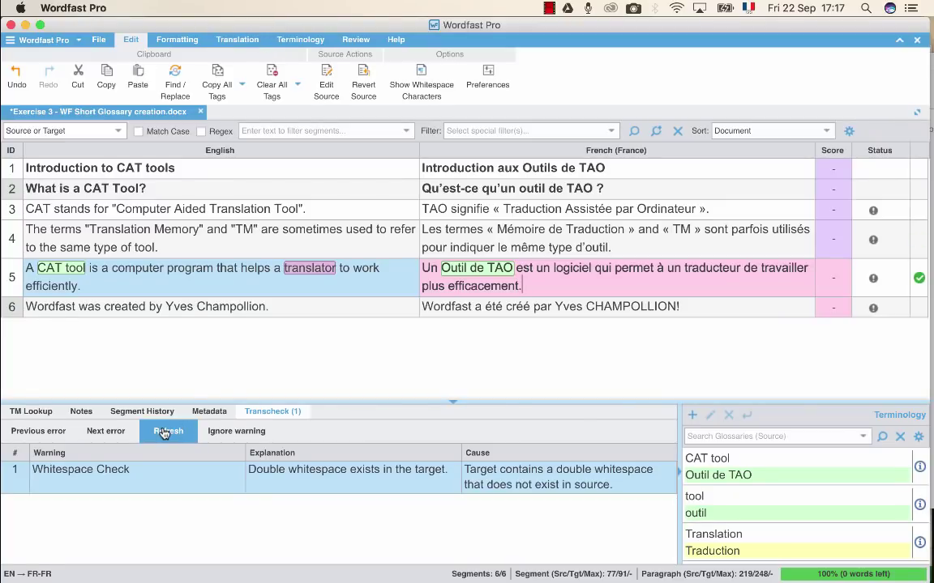
click(164, 434)
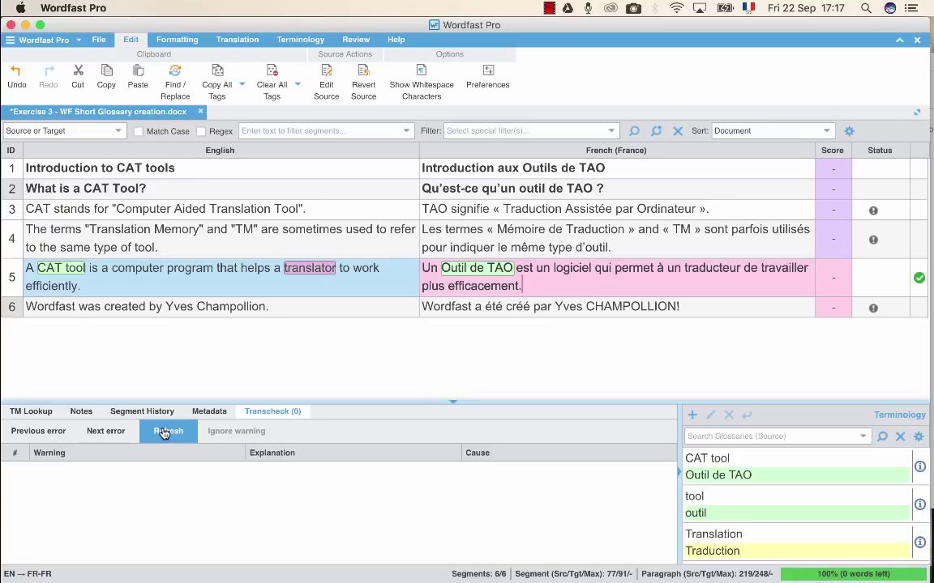
- Go to the next Transcheck error and ignore the Capitalization Check warning for segment 6
click(98, 434)
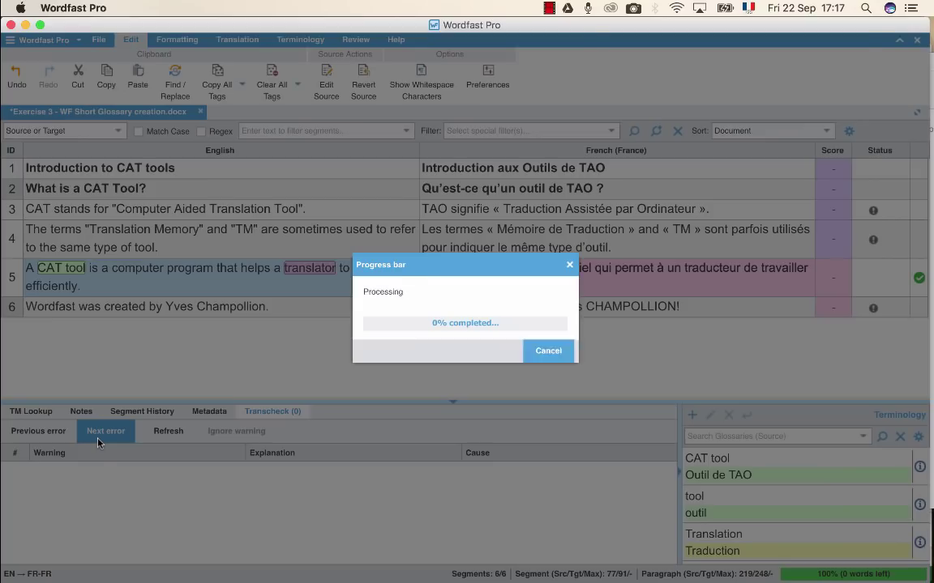
click(311, 470)
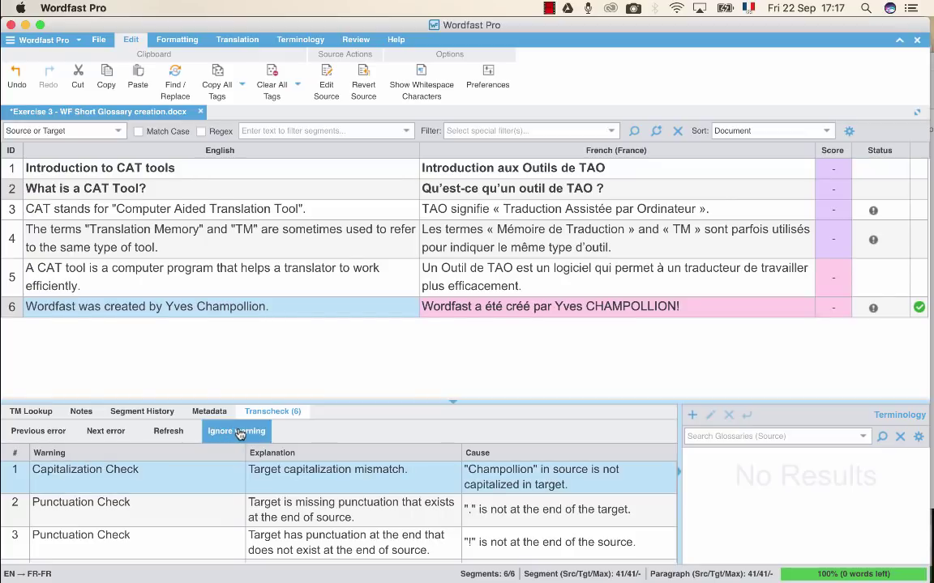
click(237, 432)
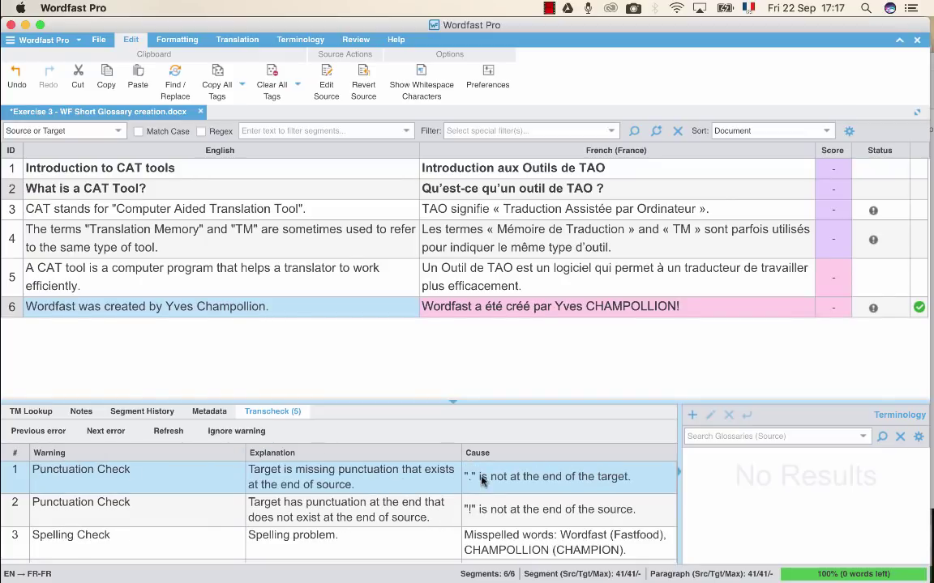
- Replace segment 6's final "!" with a period, refresh Transcheck, and ignore the remaining Spelling Check warning
click(697, 301)
key(BackSpace)
text(.)
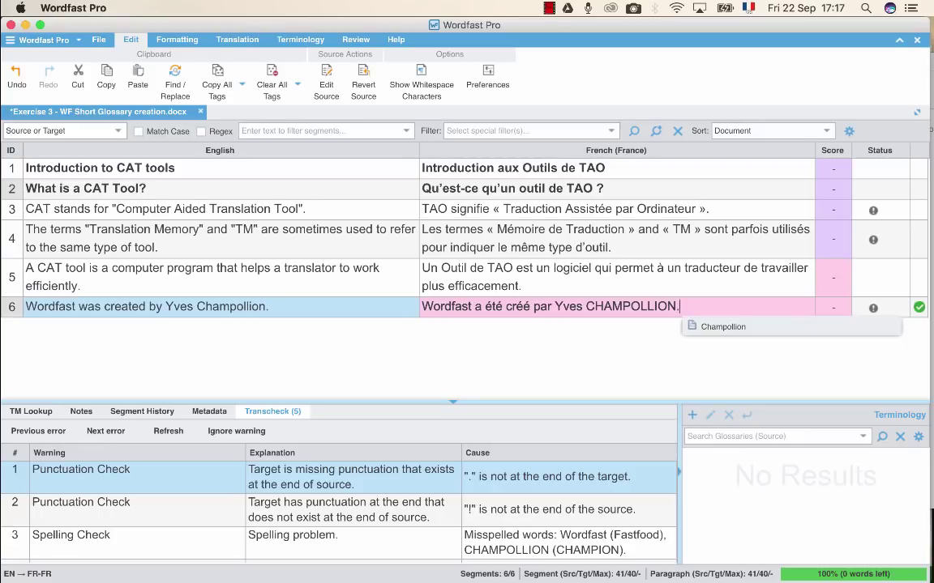
click(161, 436)
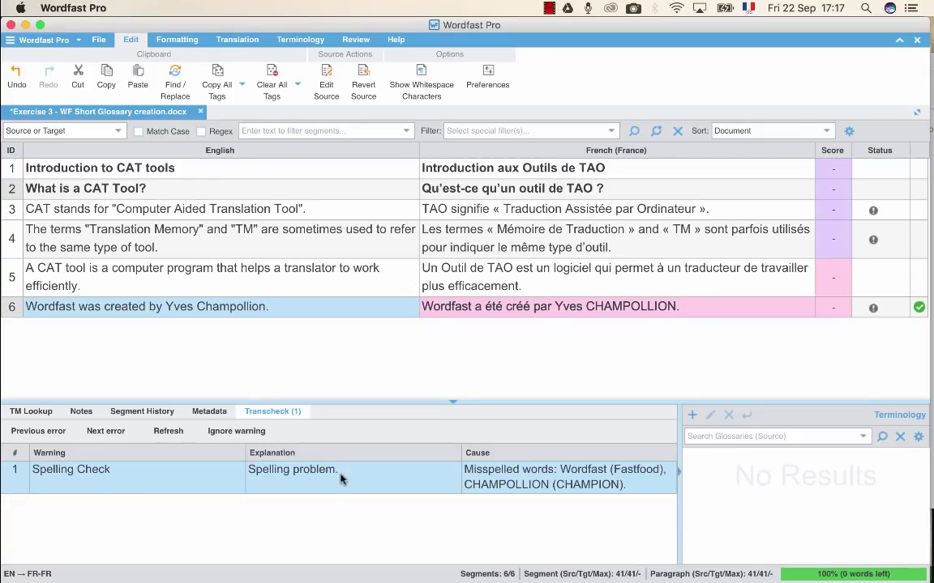
click(234, 431)
- Continue the error check from the first segment and ignore segment 3's Punctuation Check and Terminology Check warnings
click(106, 431)
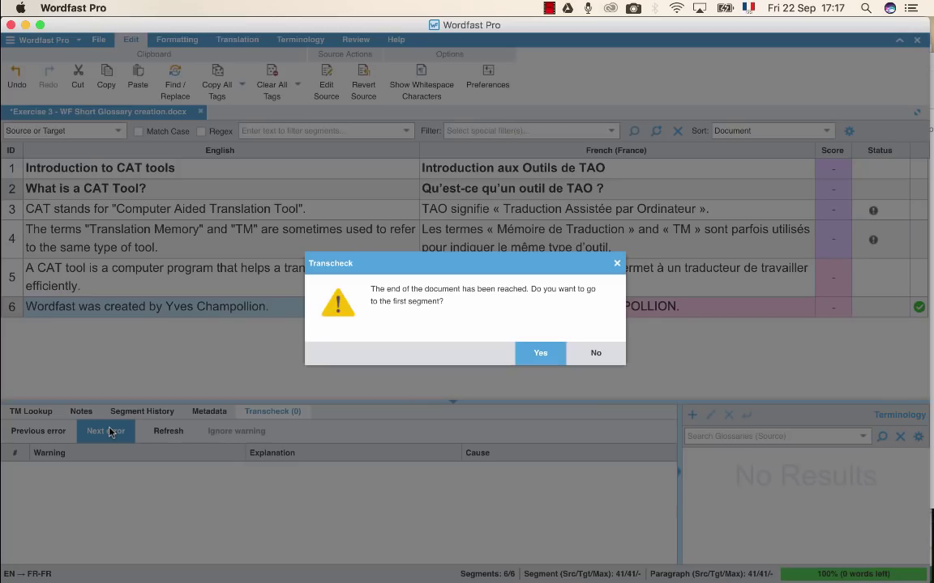
click(540, 355)
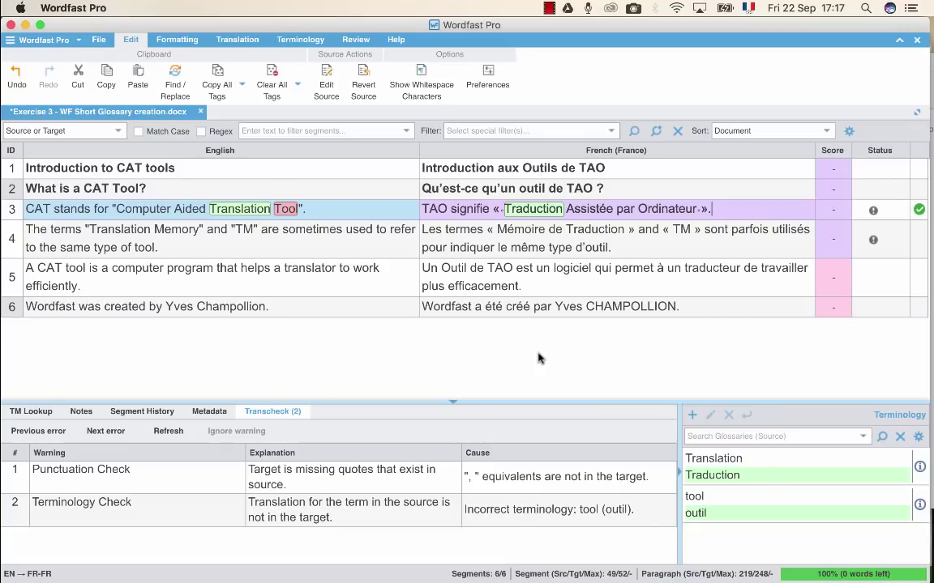
click(409, 480)
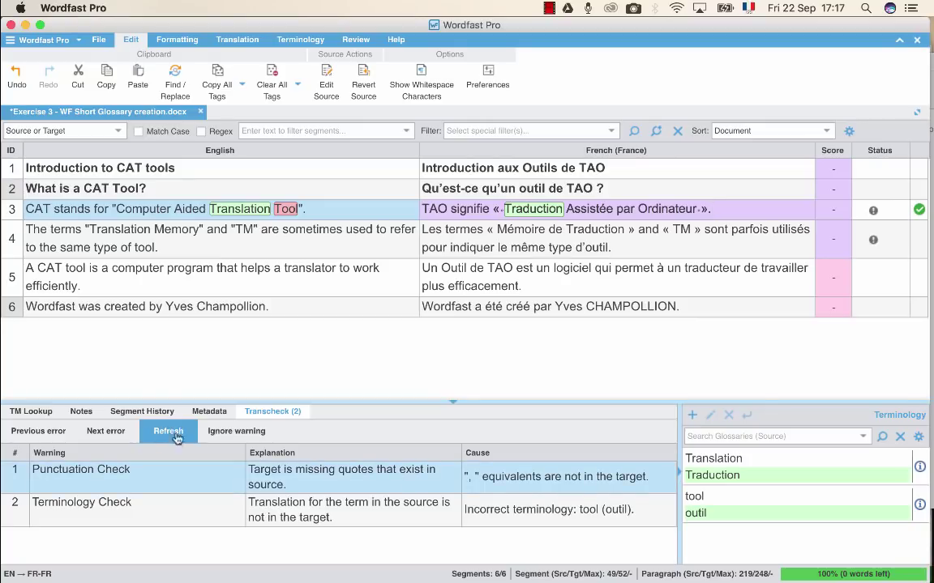
click(242, 437)
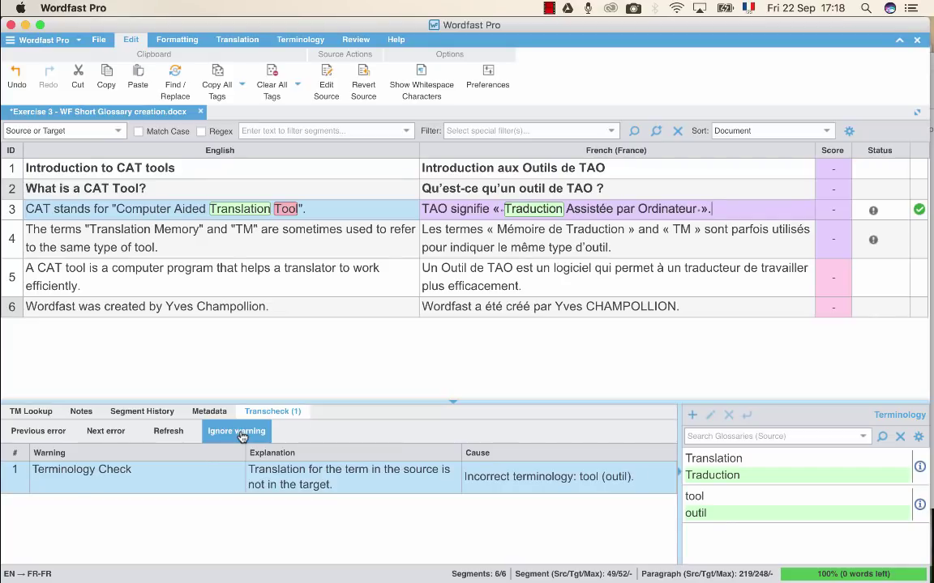
click(241, 436)
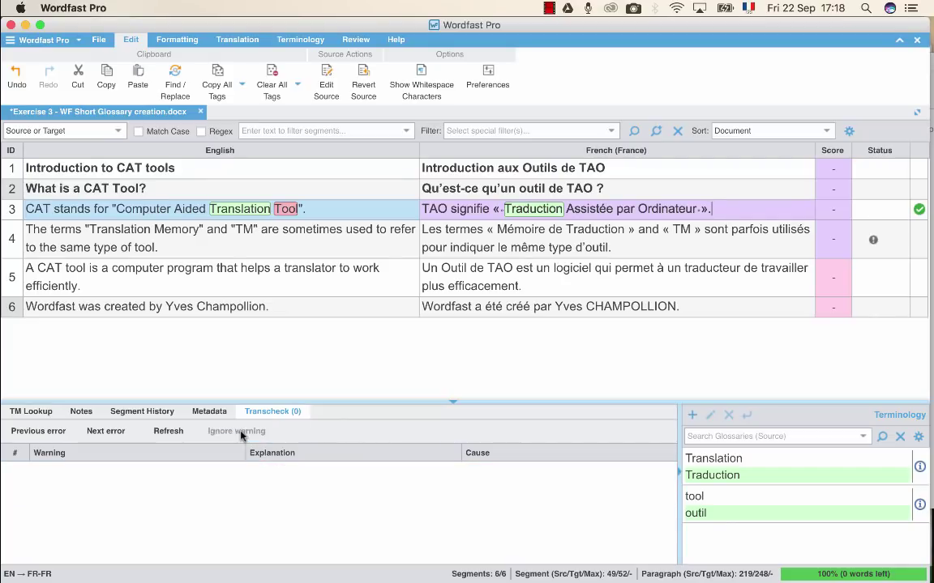
- Go to segment 4's errors, ignore the Punctuation Check warning, replace "and" with "et" in the target, and refresh Transcheck
click(114, 436)
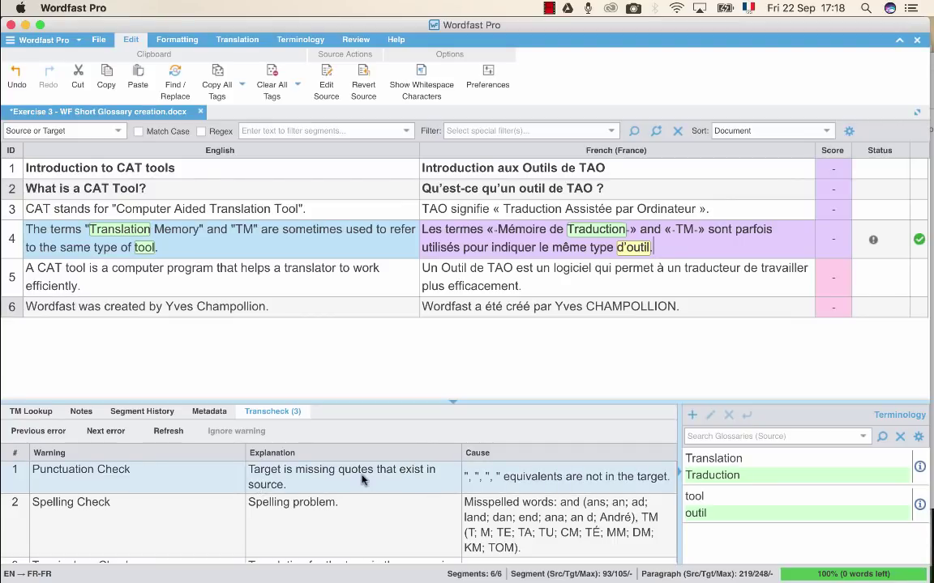
click(241, 434)
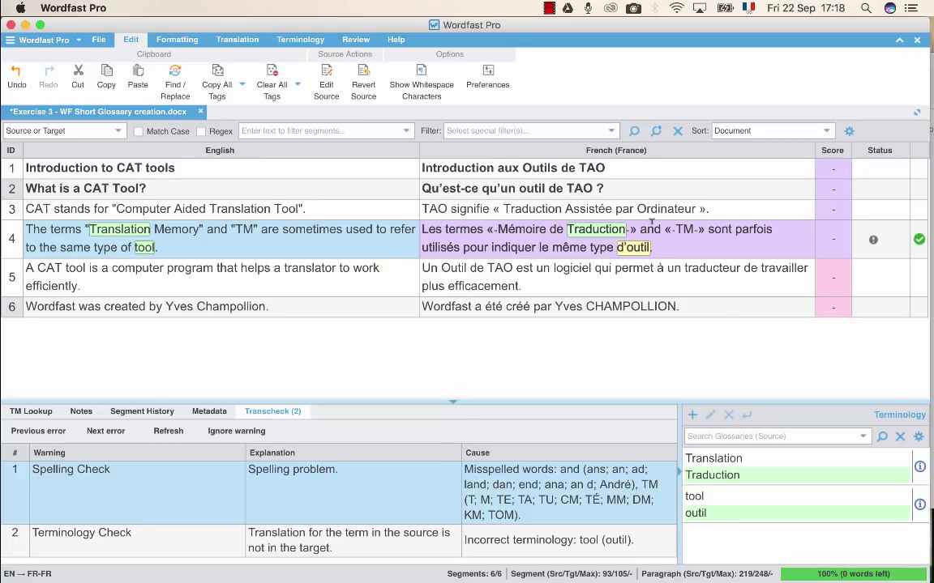
text(et)
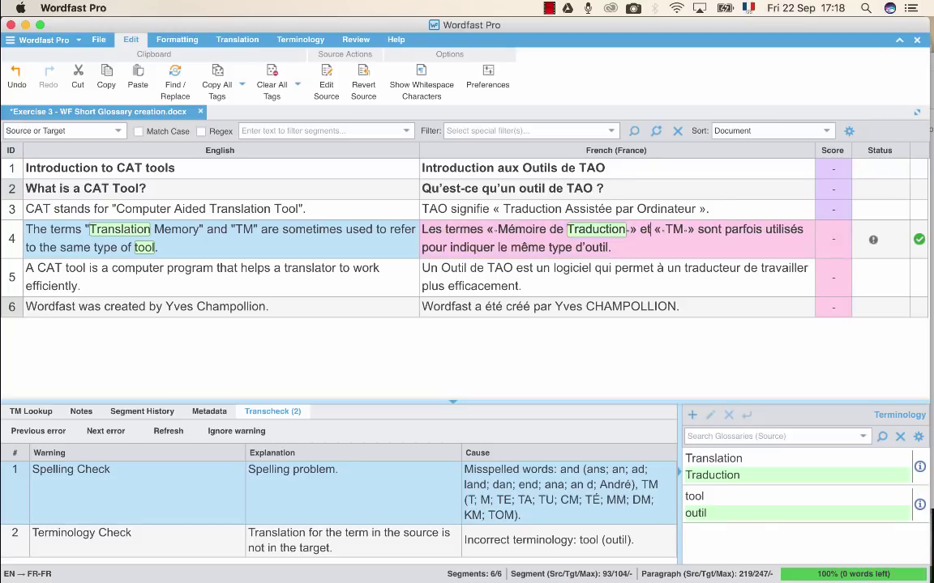
click(168, 432)
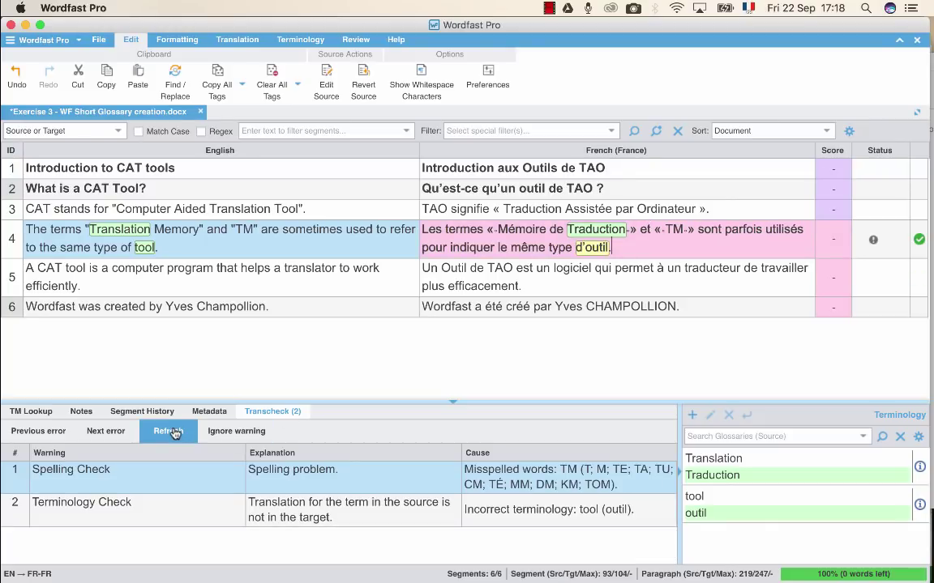
- Ignore segment 4's Spelling Check and Terminology Check warnings together, and save the document
click(285, 515)
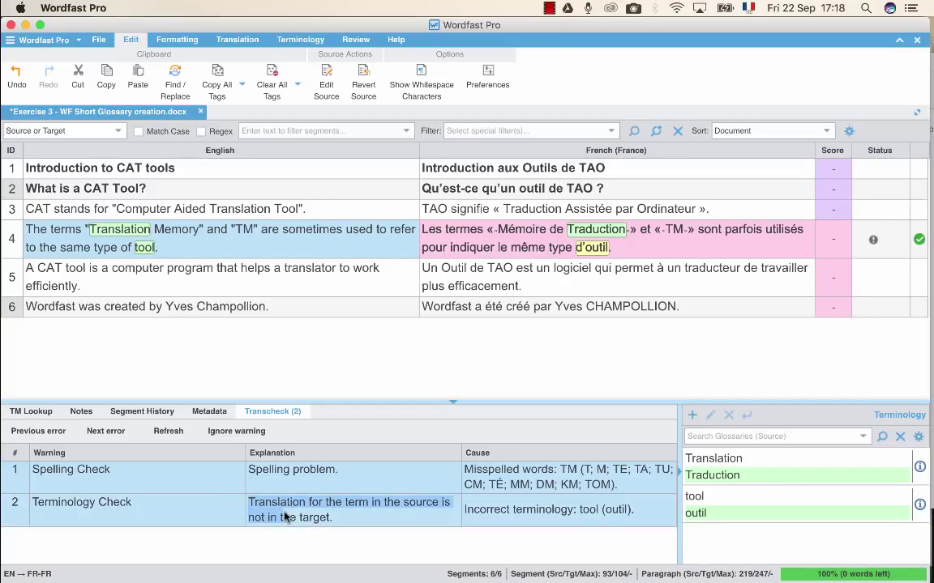
click(229, 432)
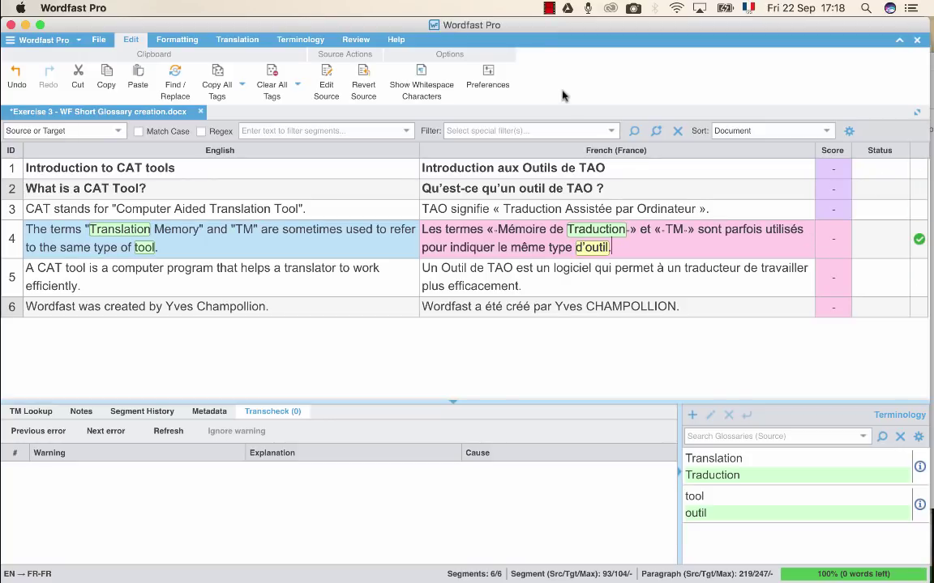
click(95, 42)
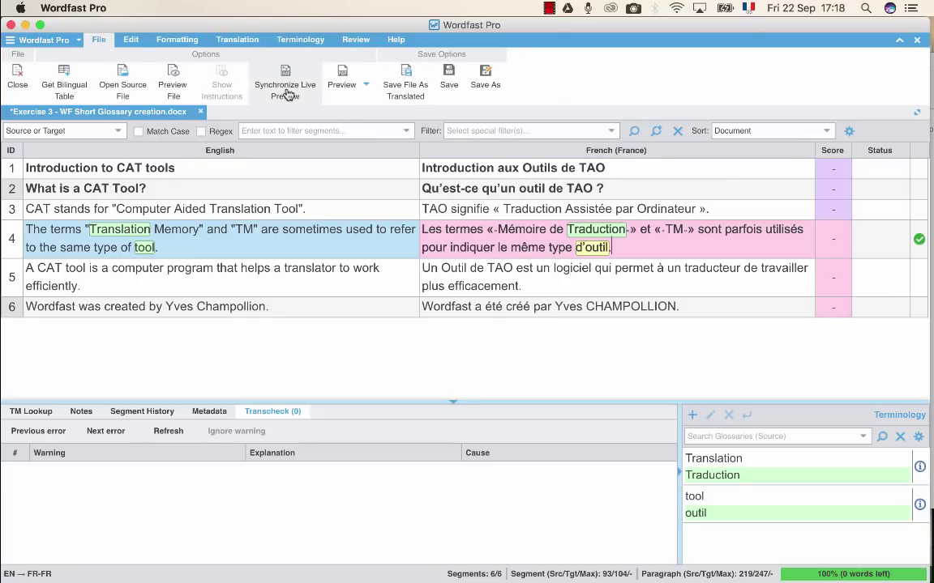
click(450, 88)
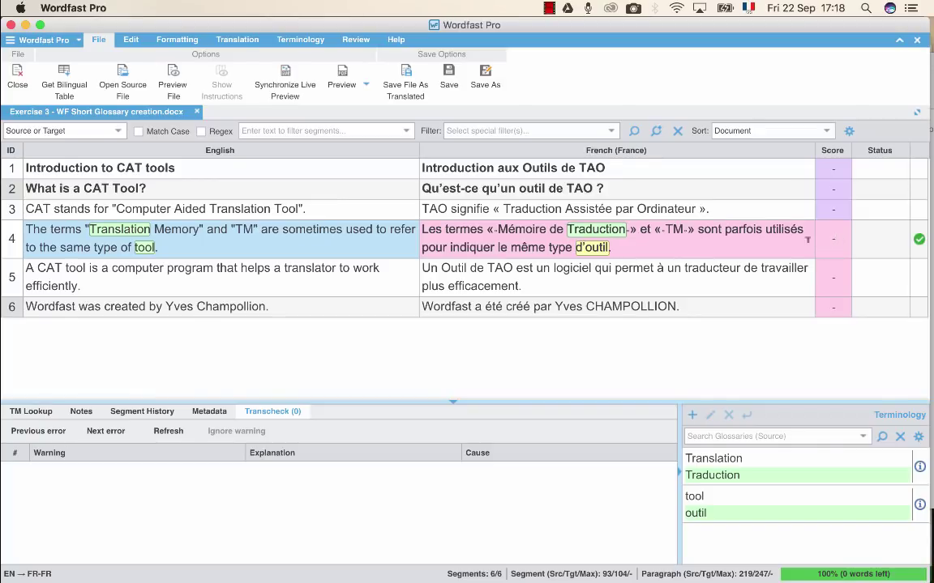
- Compare the translations of segments 6, 5 and 4 with their stored translation memory matches in TM Lookup
click(37, 414)
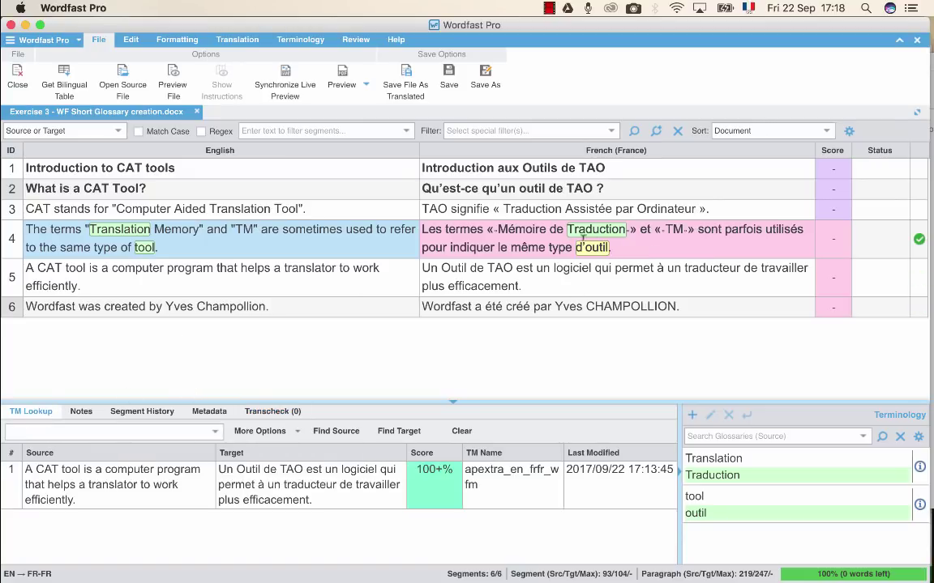
mouse_move(596, 245)
click(247, 44)
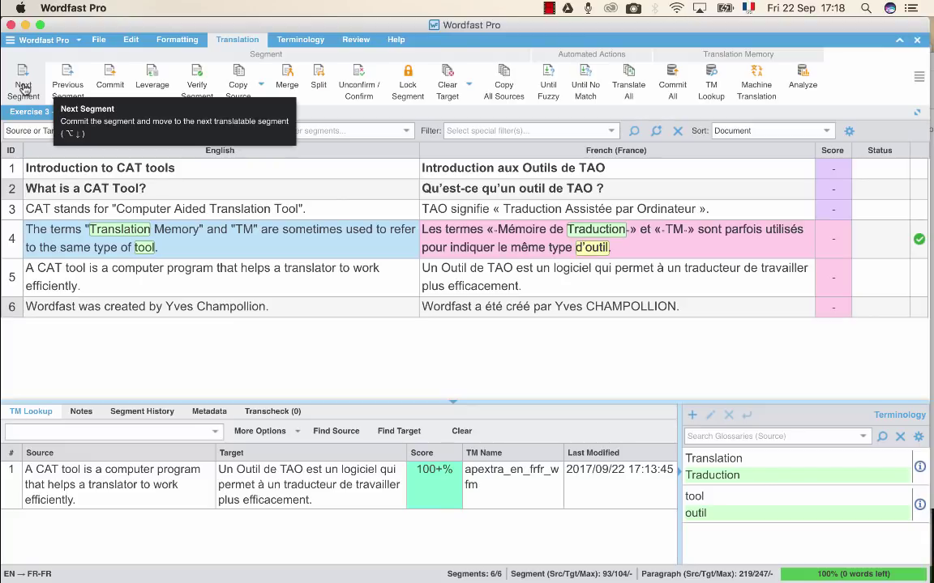
click(497, 310)
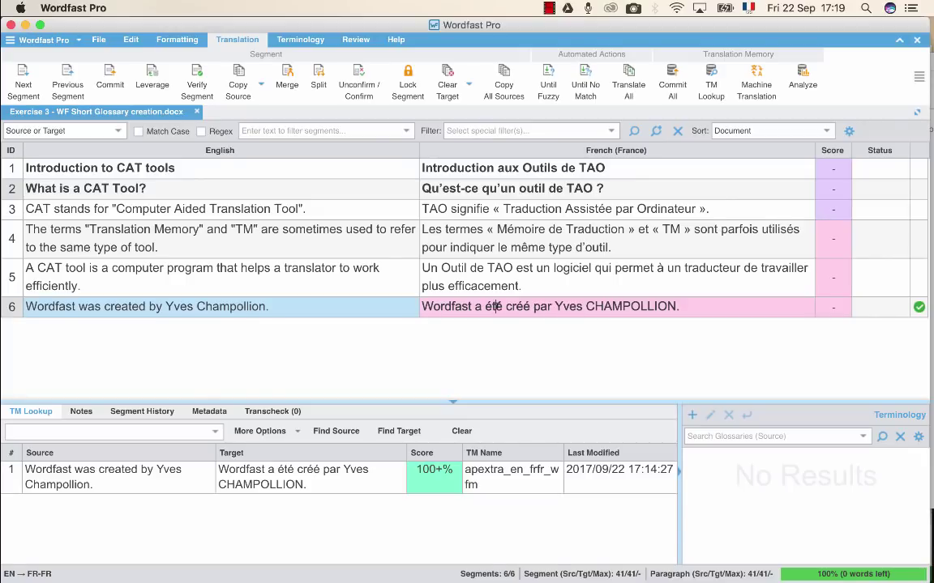
click(600, 269)
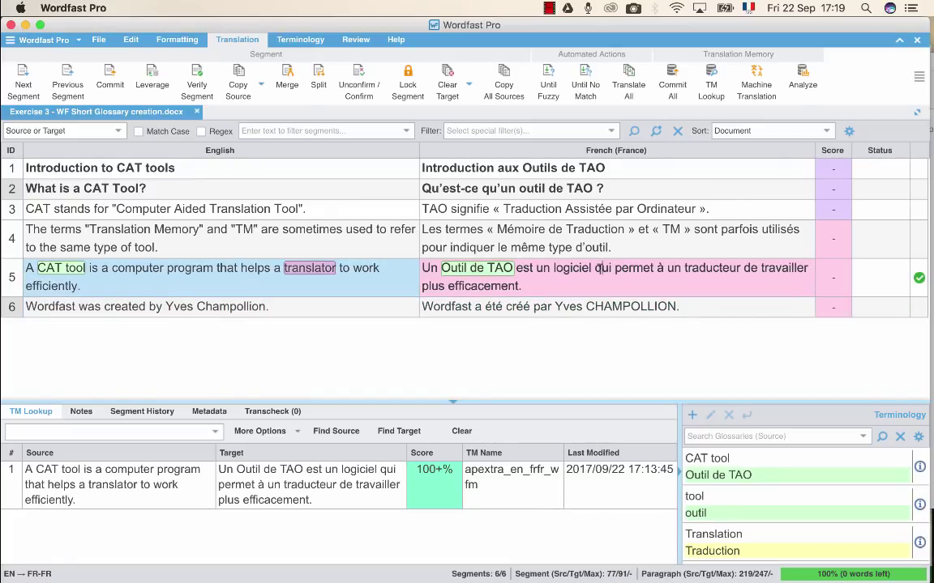
click(580, 240)
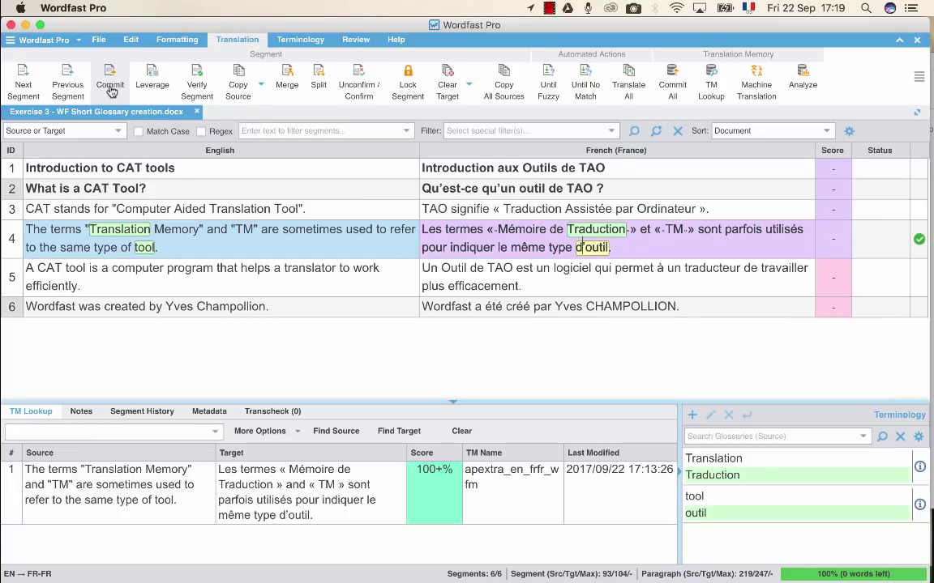
- Commit segment 4's corrected translation to the translation memory, leverage the segment again, and dismiss the reminder notification
click(111, 89)
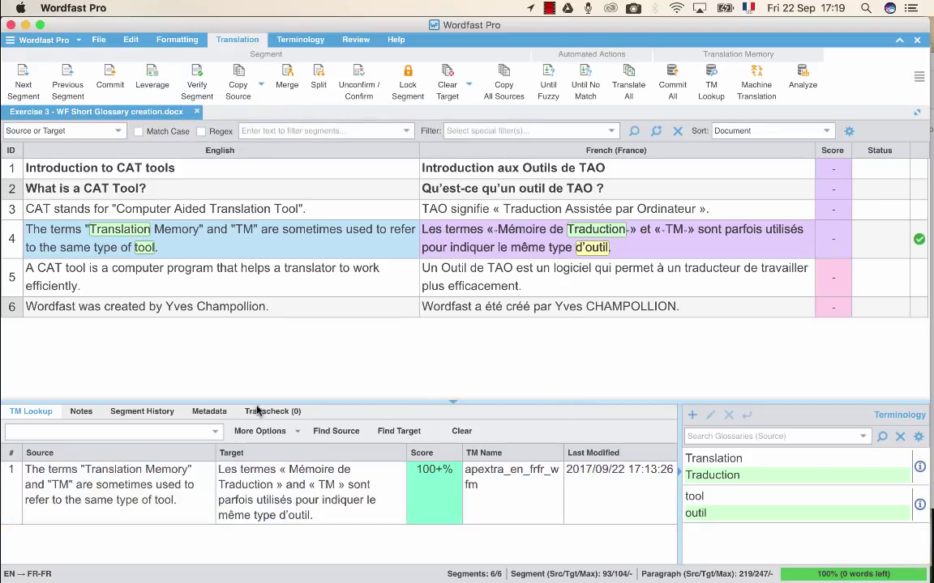
click(154, 85)
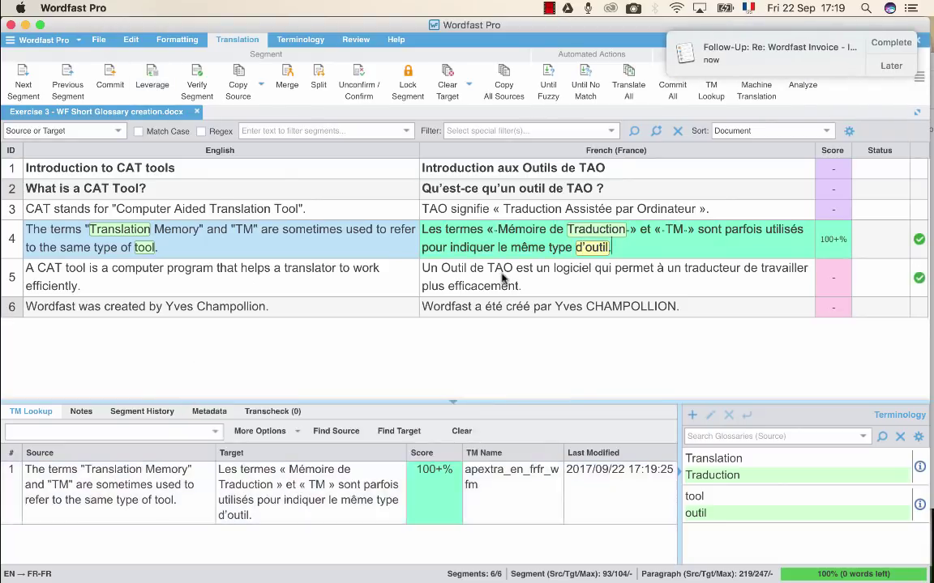
click(890, 42)
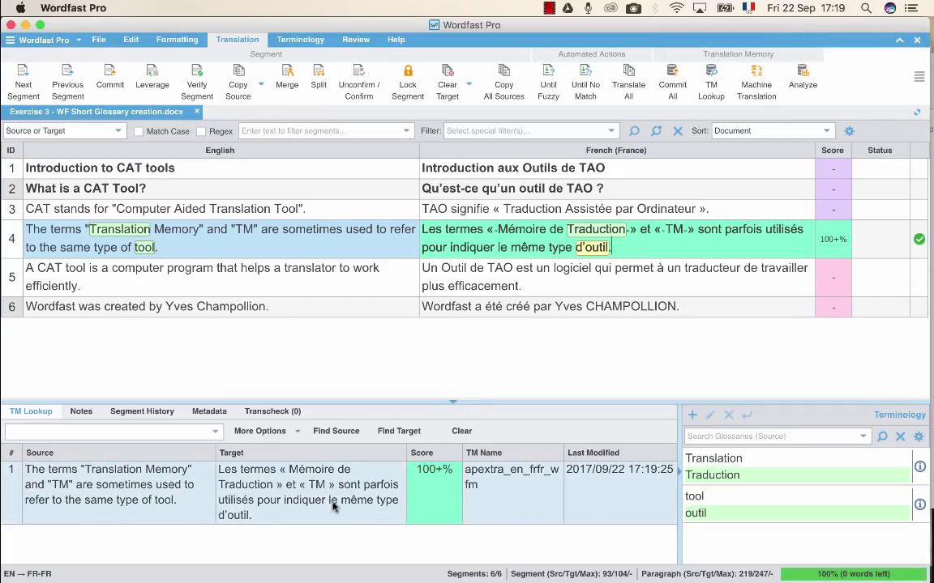
- Commit all segments to the translation memory, continuing from the first segment
mouse_move(600, 245)
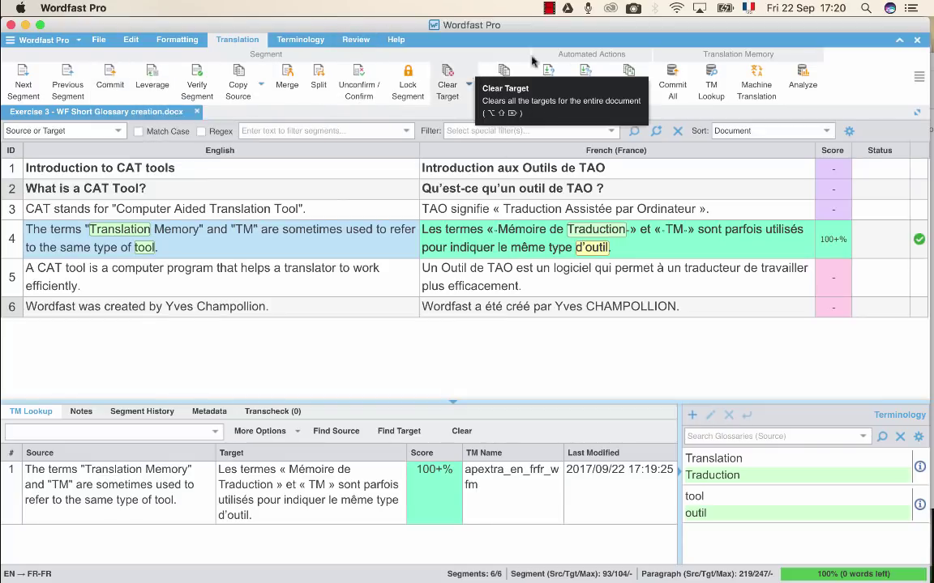
click(672, 77)
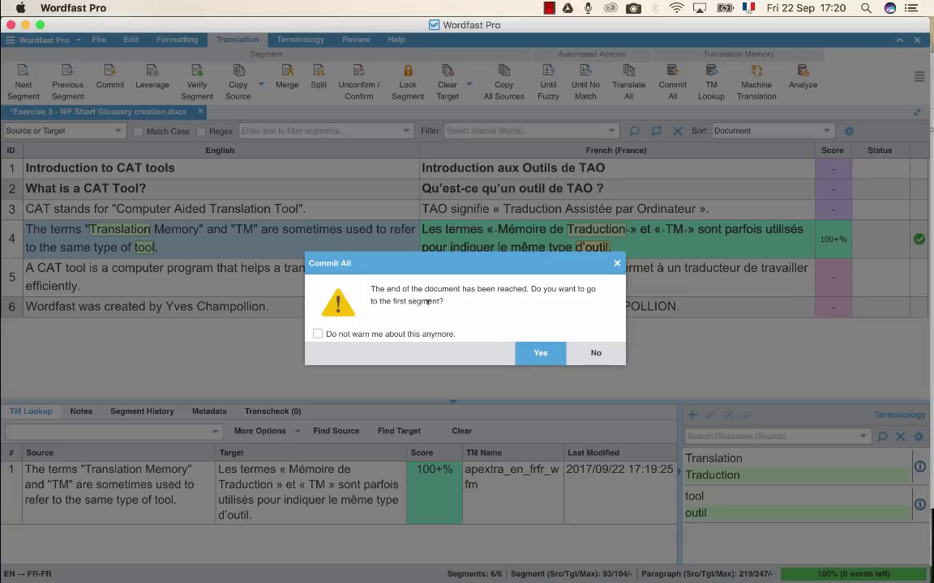
click(539, 354)
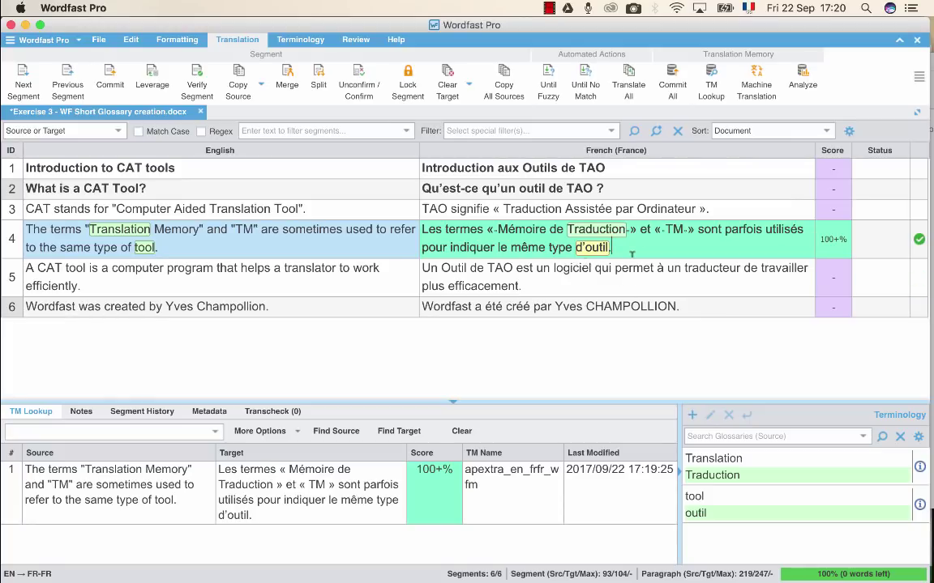
- Save the document and open a Live Preview of the French translation
click(100, 40)
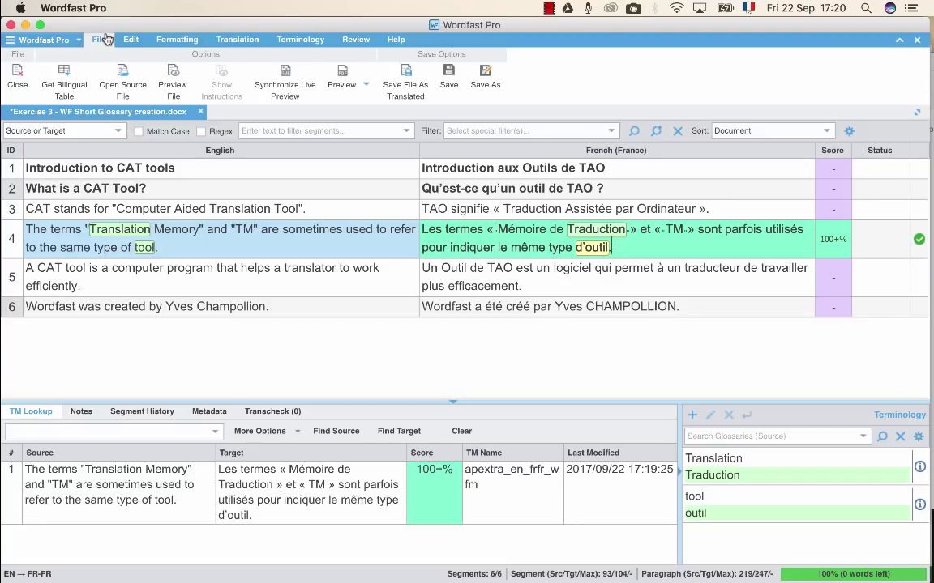
click(448, 76)
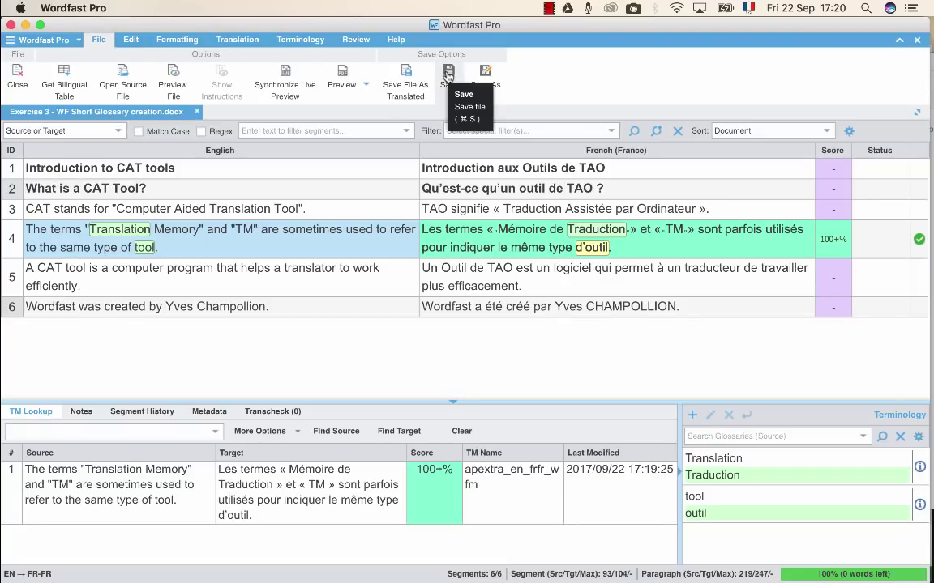
click(369, 88)
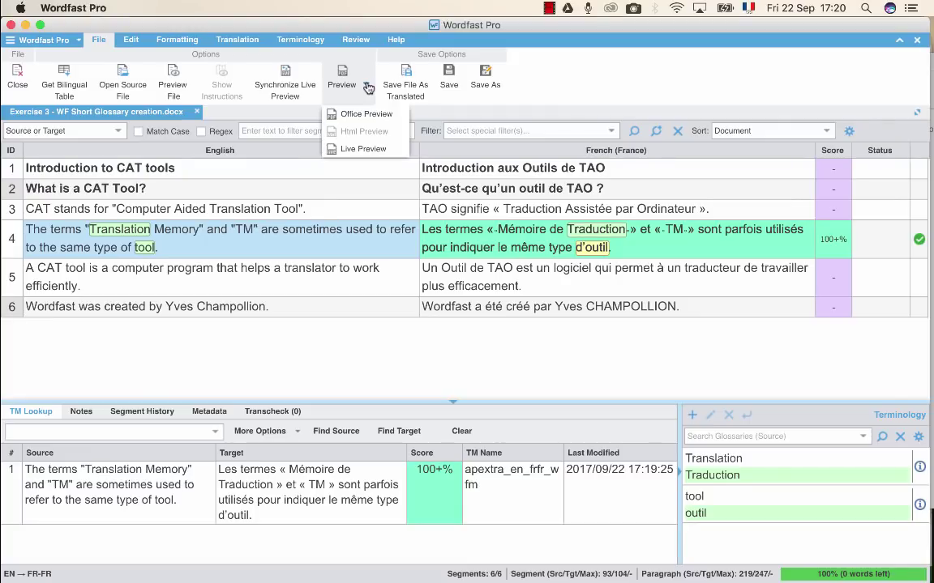
click(363, 148)
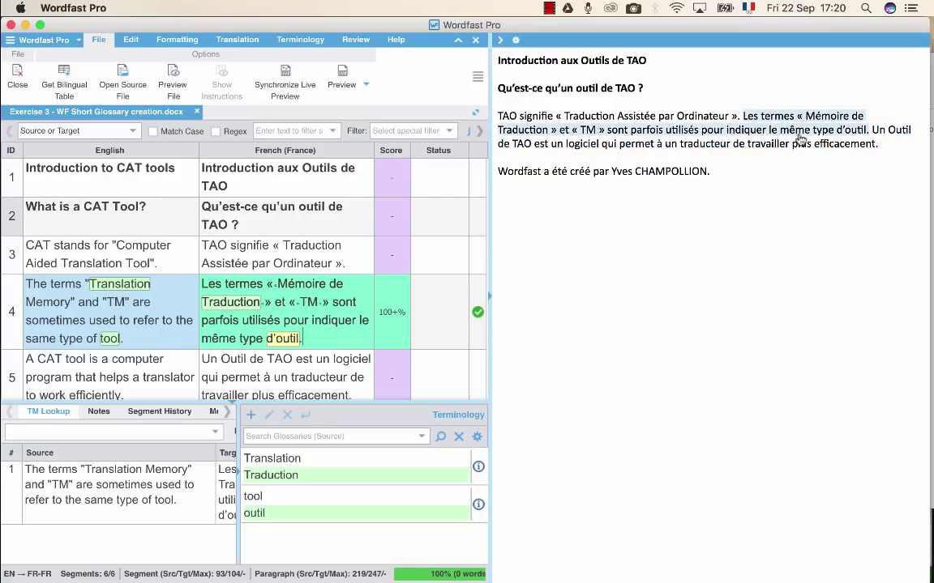
- Change "Outil de TAO" to "outil de TAO" in segment 5's French translation and commit the segment
click(895, 134)
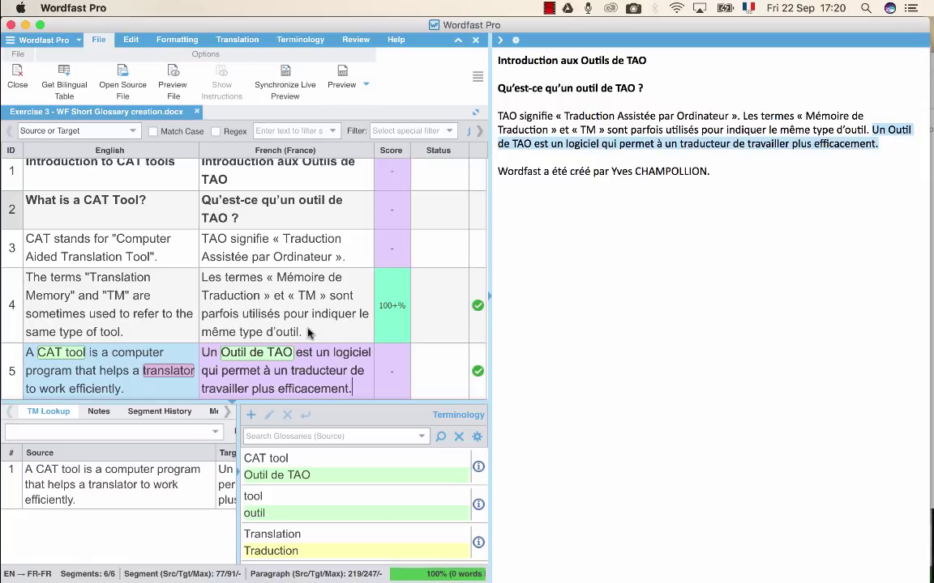
click(230, 353)
key(BackSpace)
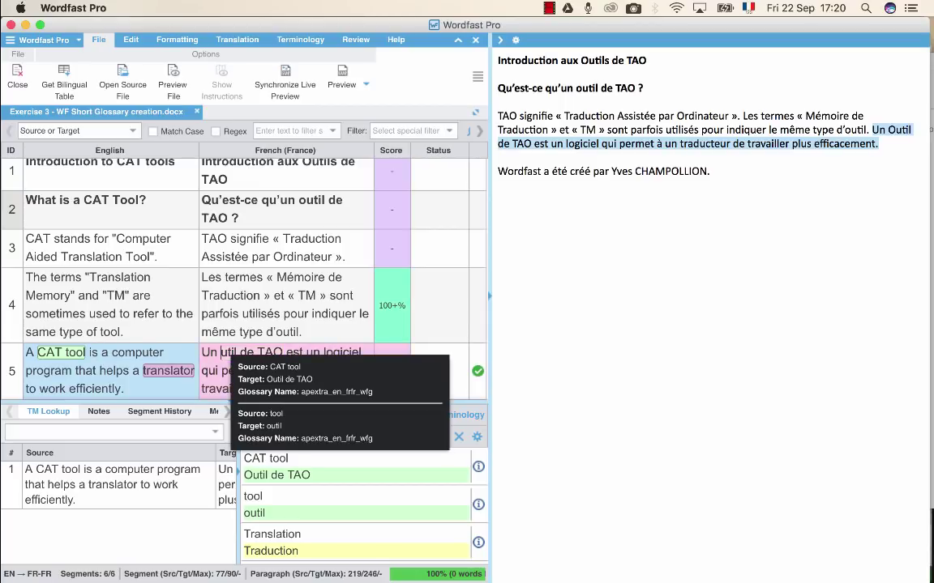
text(o)
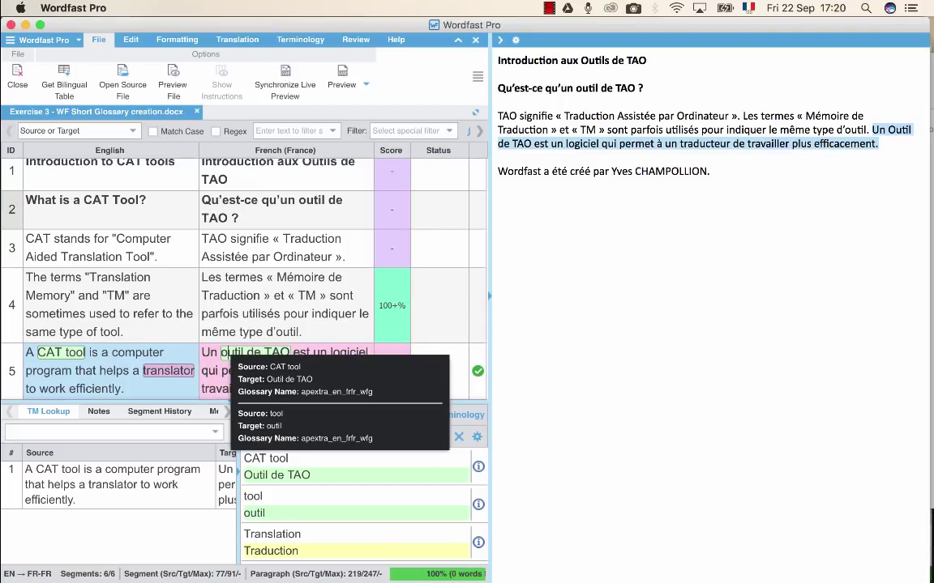
click(246, 43)
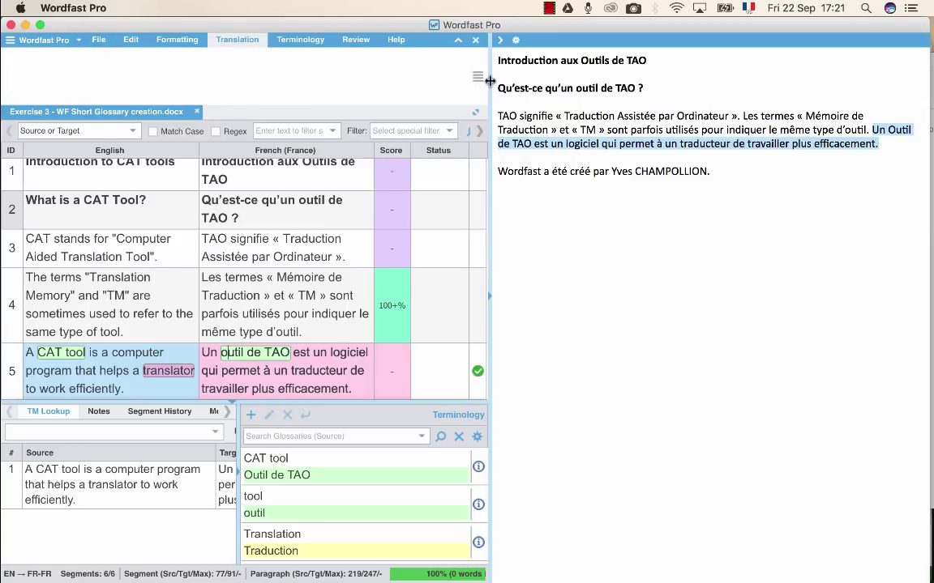
drag(490, 81, 527, 17)
click(515, 76)
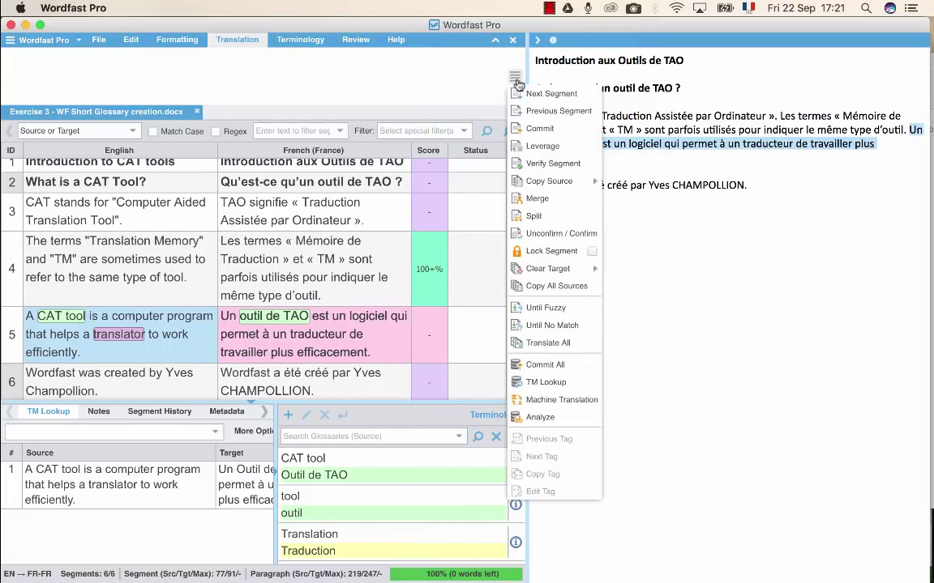
click(539, 128)
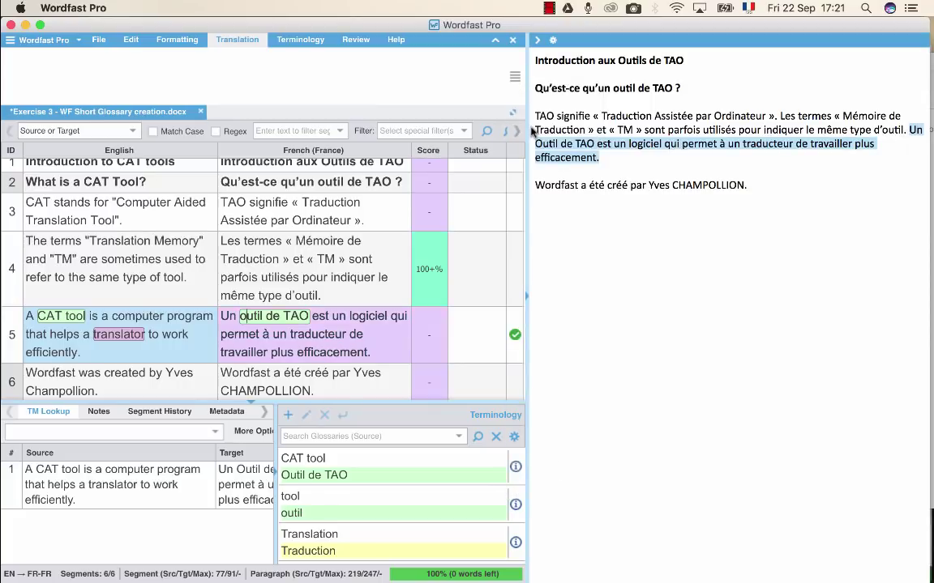
click(283, 41)
click(239, 42)
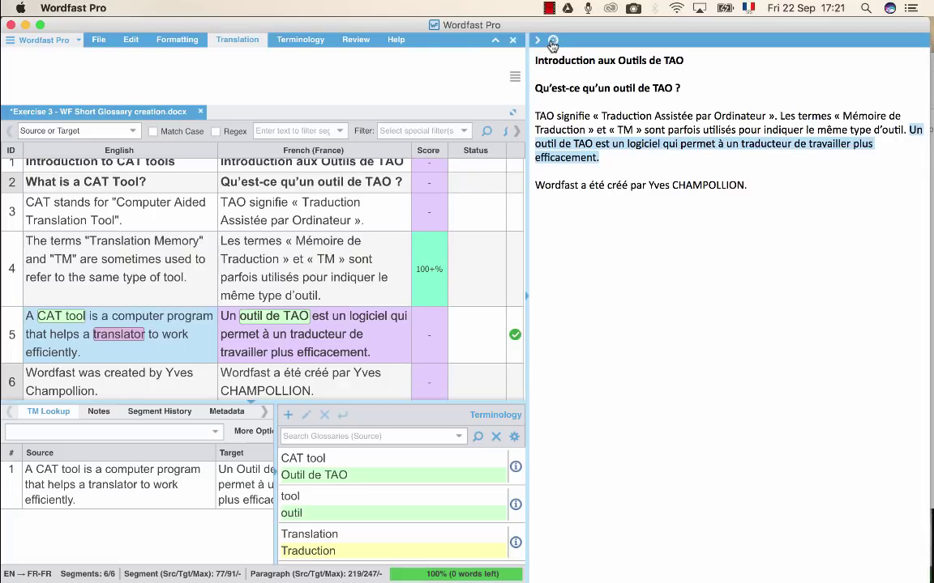
- Undock the live preview into a separate window, reposition it over the editor, and dock it back
click(552, 42)
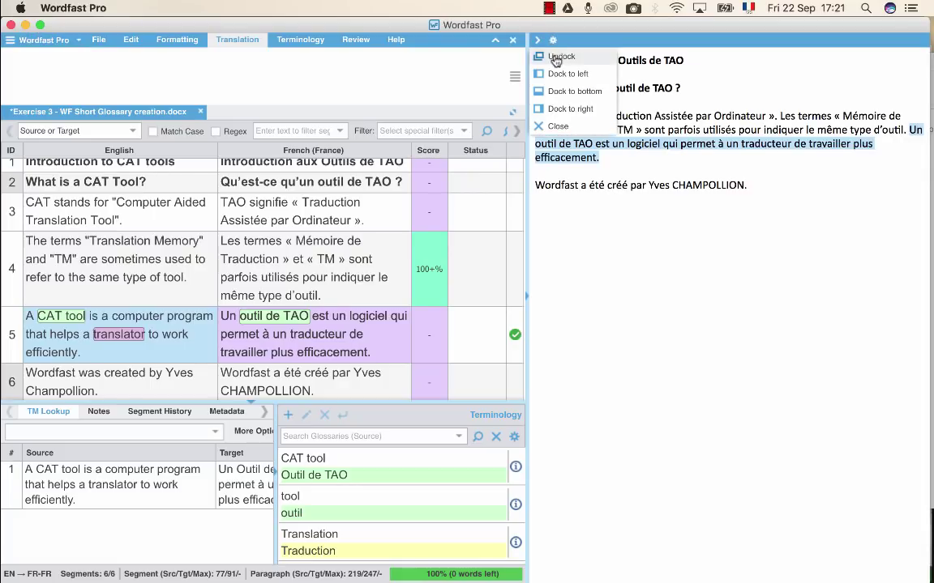
click(555, 59)
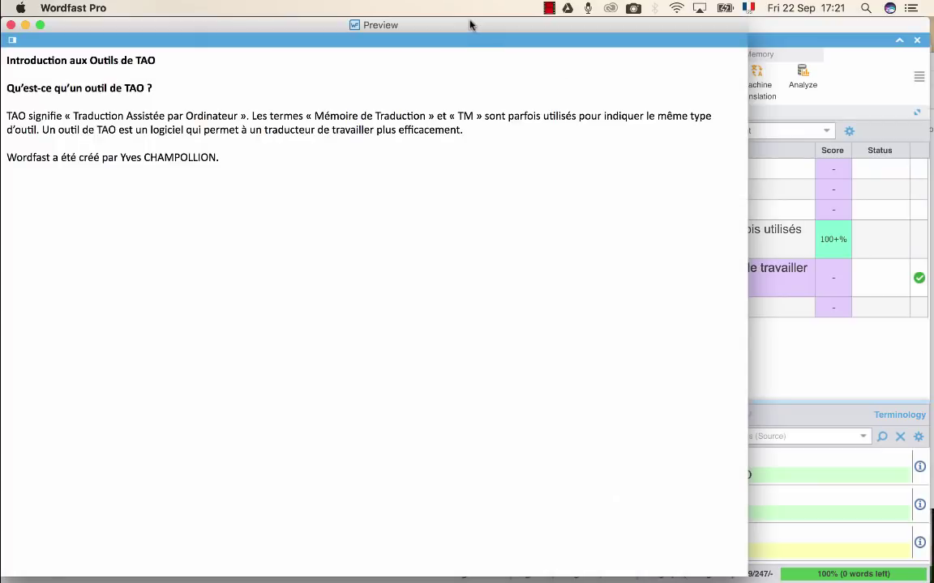
drag(684, 88, 774, 110)
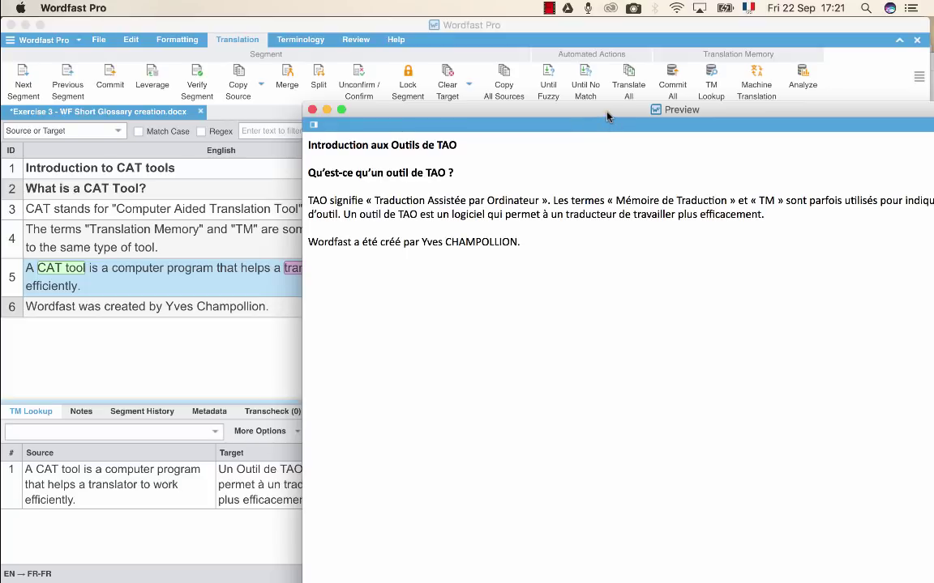
drag(603, 123, 533, 187)
click(301, 288)
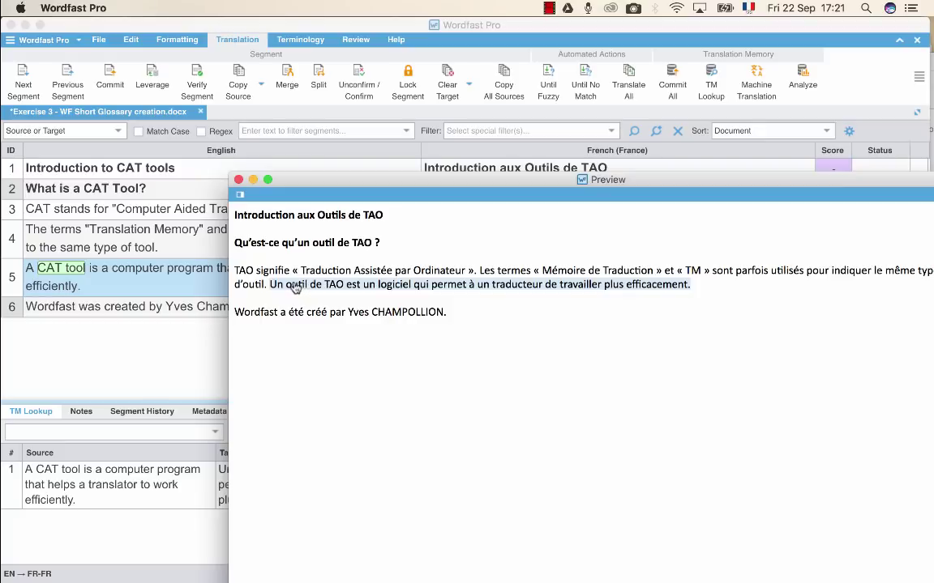
drag(398, 179, 339, 49)
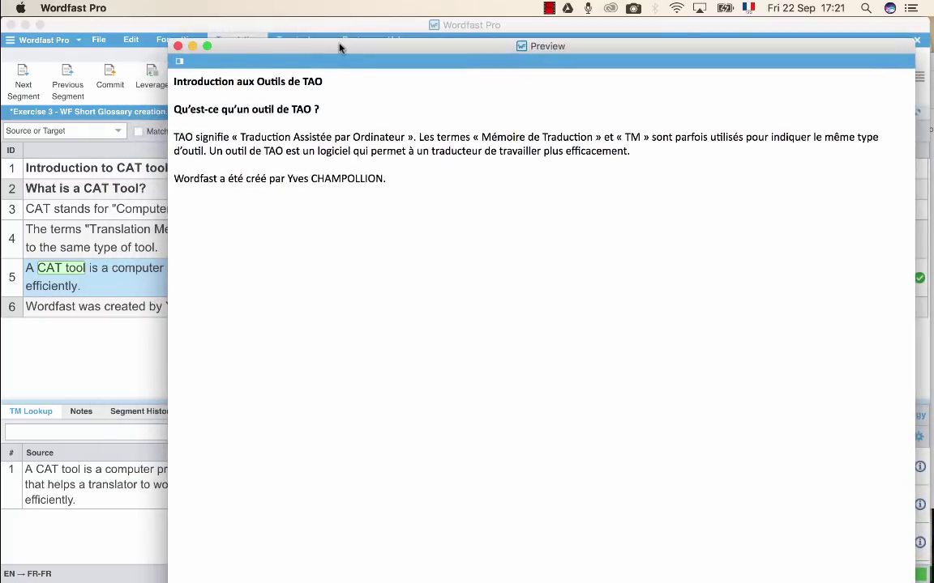
click(162, 57)
key(ctrl+alt+p)
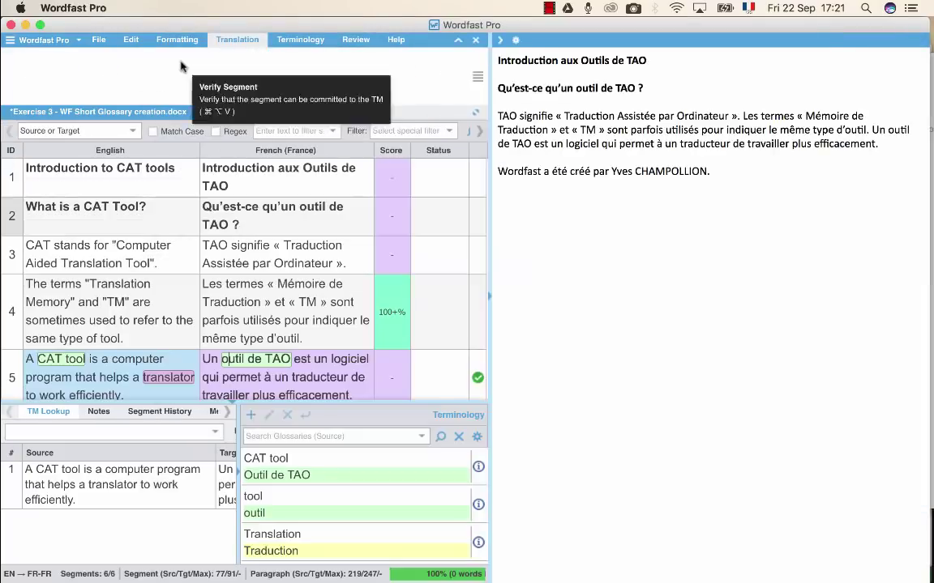
click(516, 42)
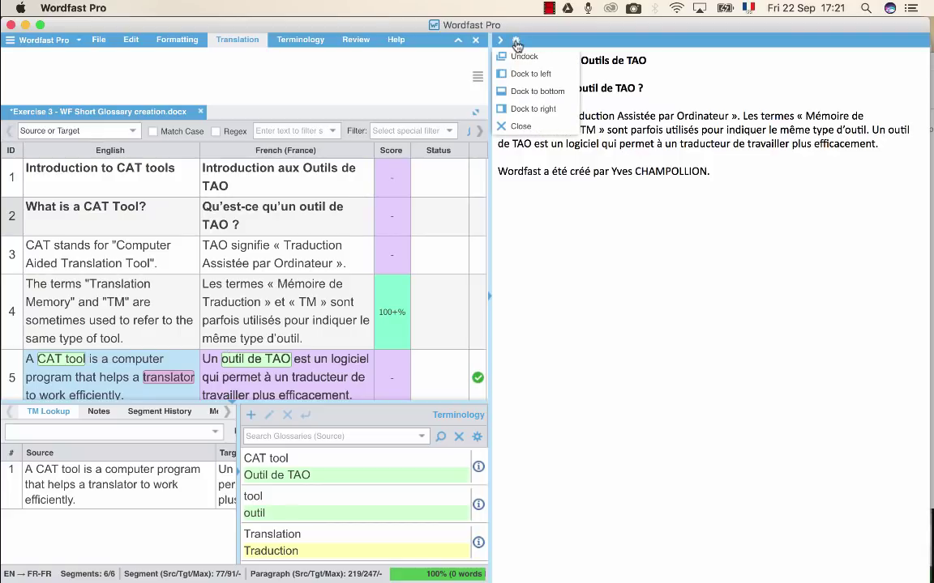
click(443, 76)
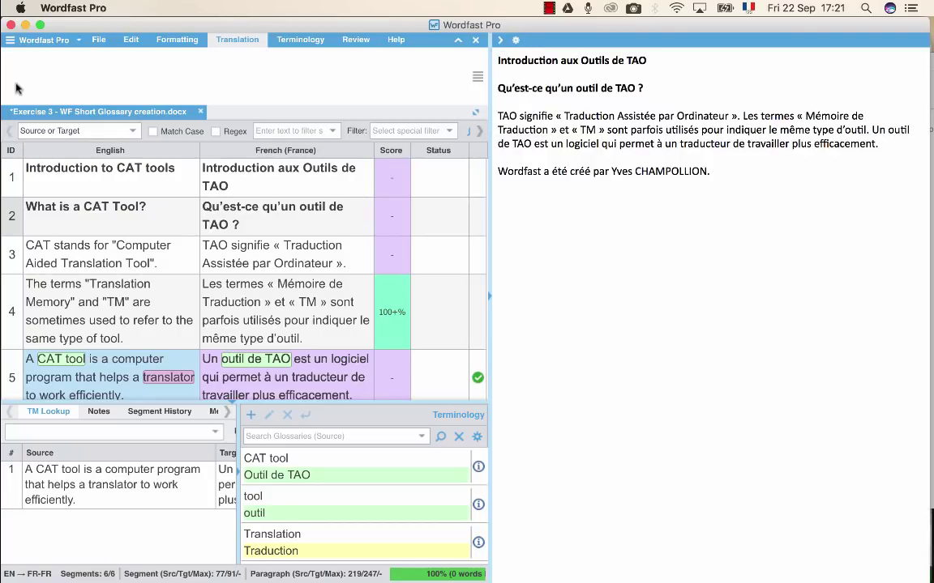
click(515, 41)
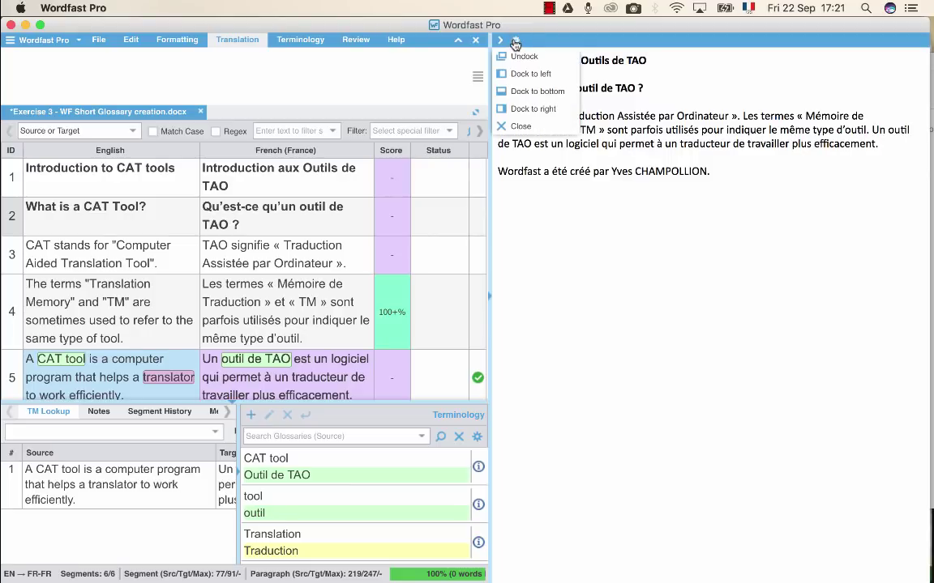
click(446, 50)
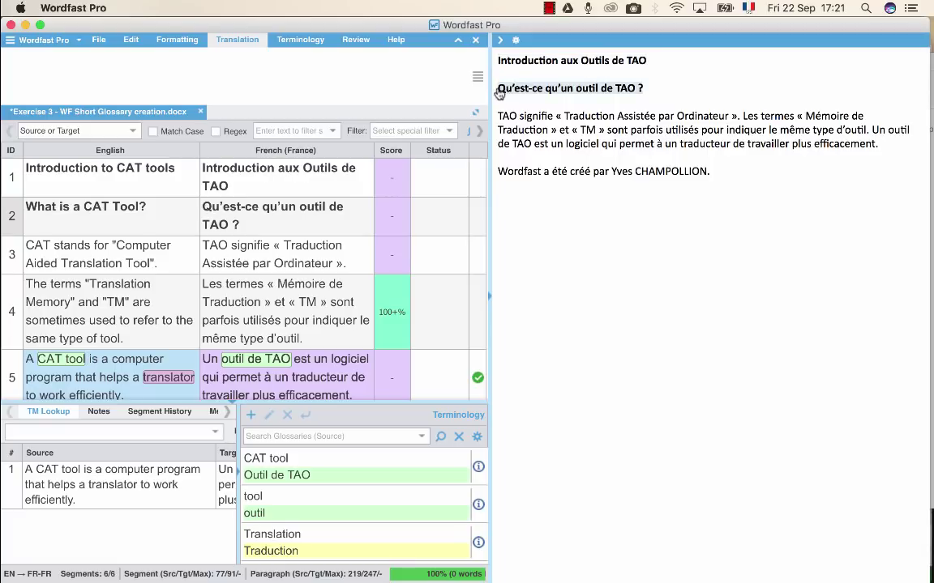
- Dock the live preview below the editor and enlarge its pane to fit the whole translated text
drag(595, 95, 617, 93)
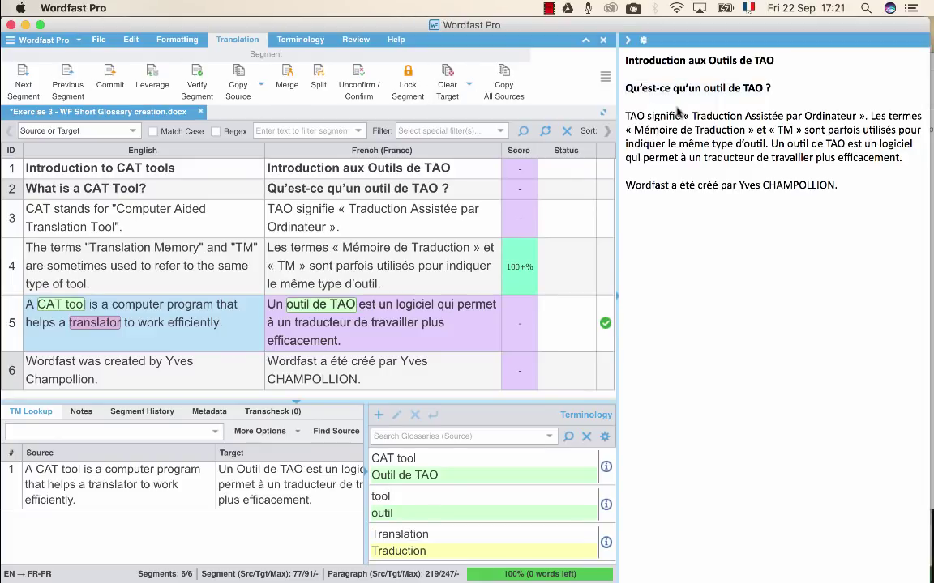
click(644, 39)
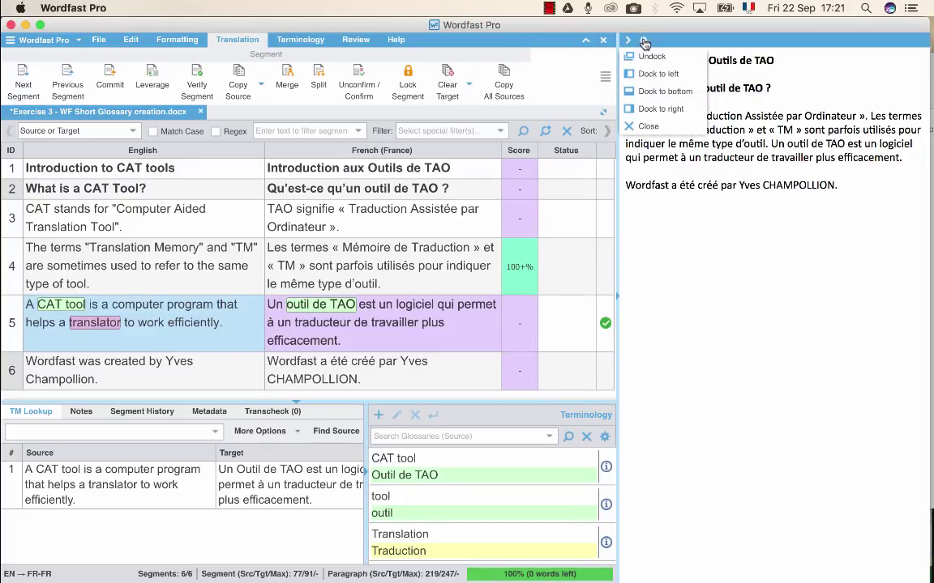
click(649, 93)
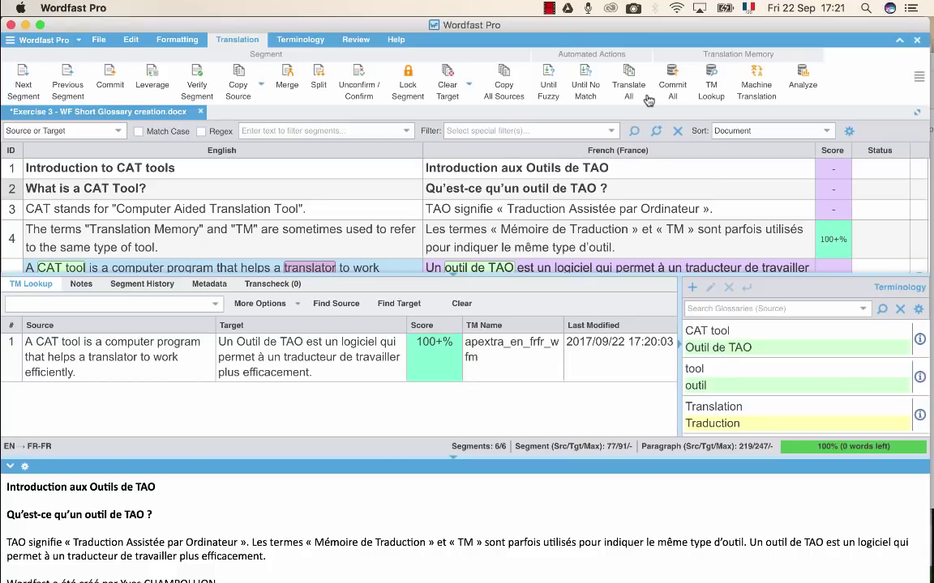
scroll(383, 487, down, 1)
scroll(383, 487, up, 1)
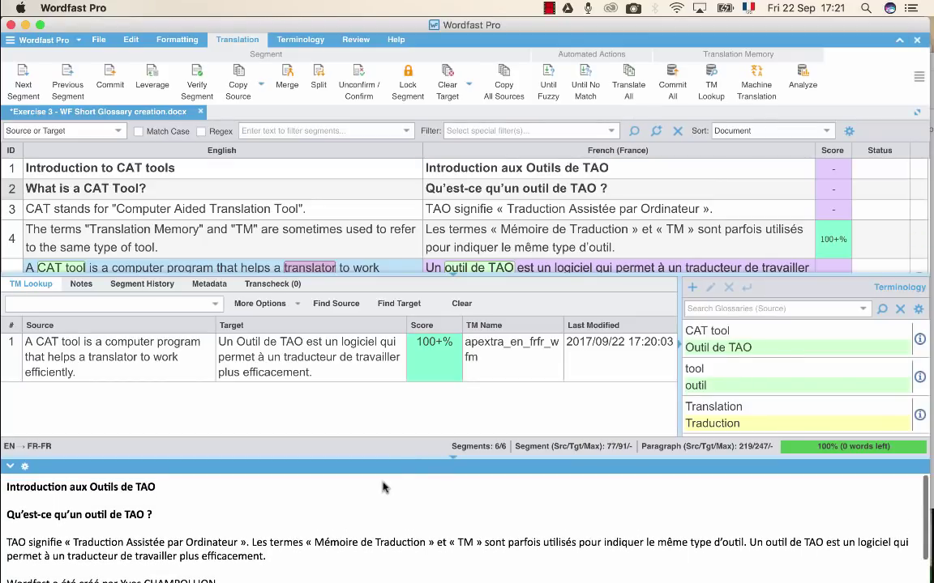
drag(403, 395, 402, 388)
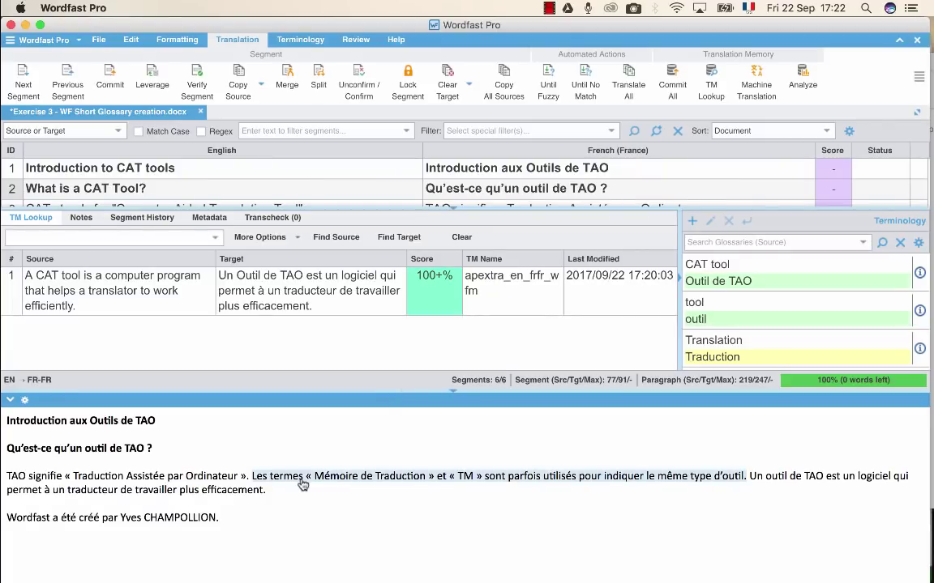
- Convert the all-caps surname in segment 6's French translation to an initial capital only, and commit the segment
click(153, 521)
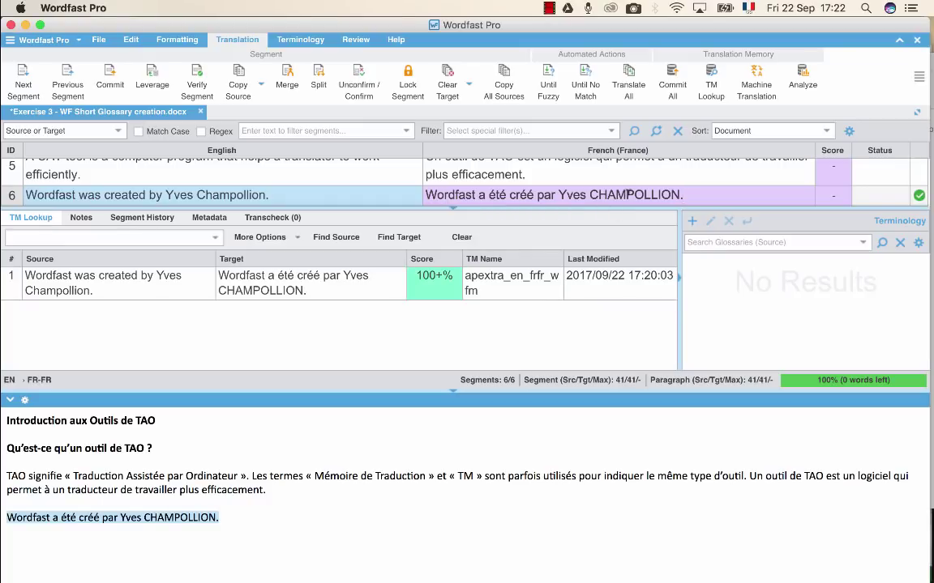
key(shift+F3)
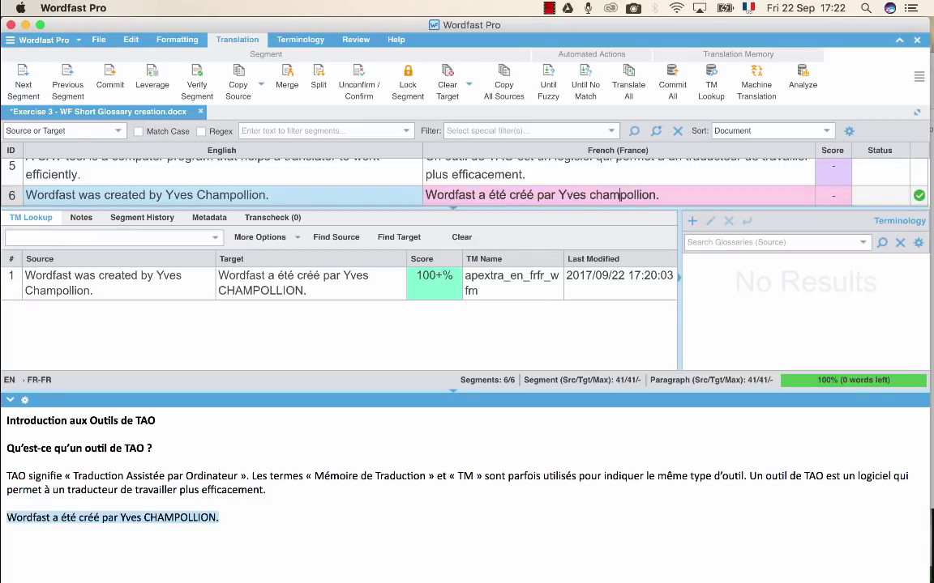
key(shift+F3)
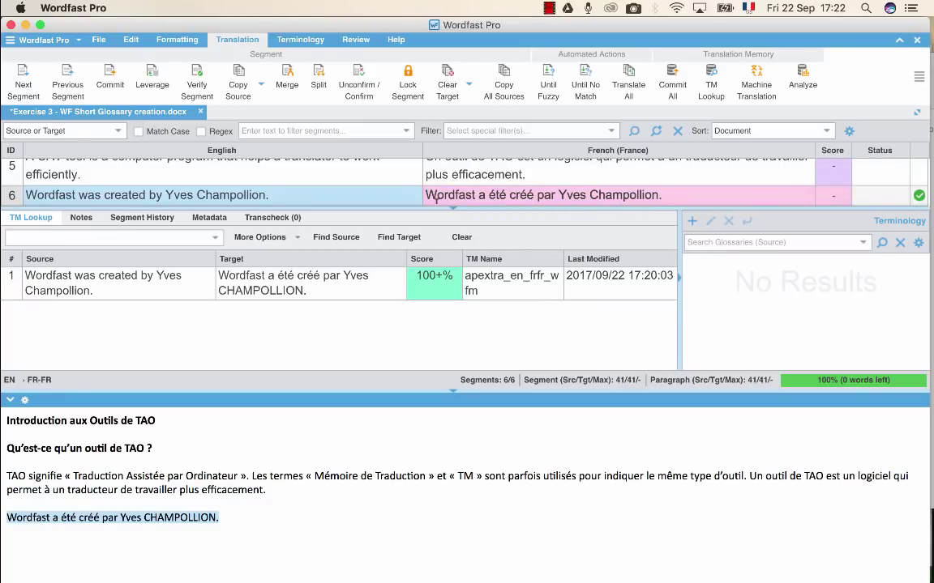
click(116, 79)
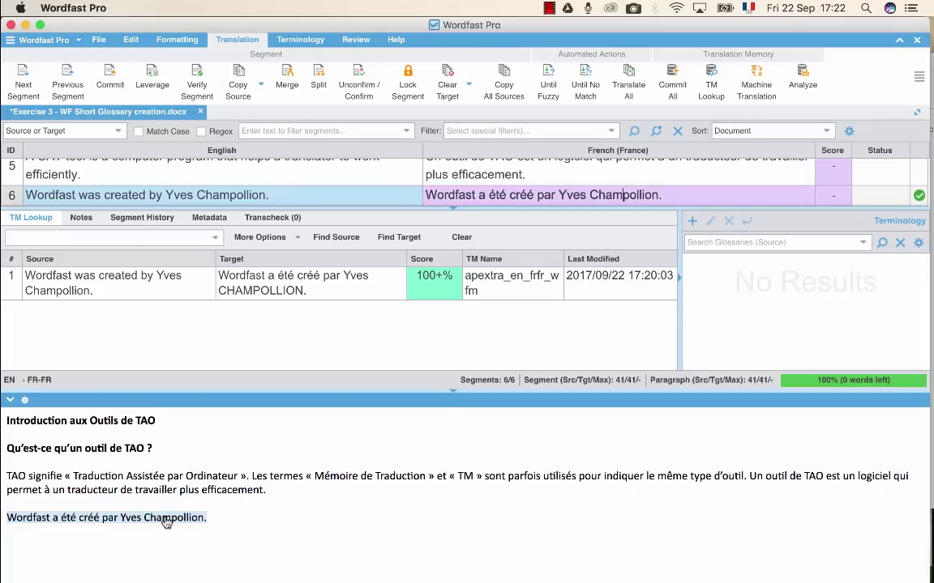
- Save the document and save the translated file in docx format in the Glossaries folder
click(99, 42)
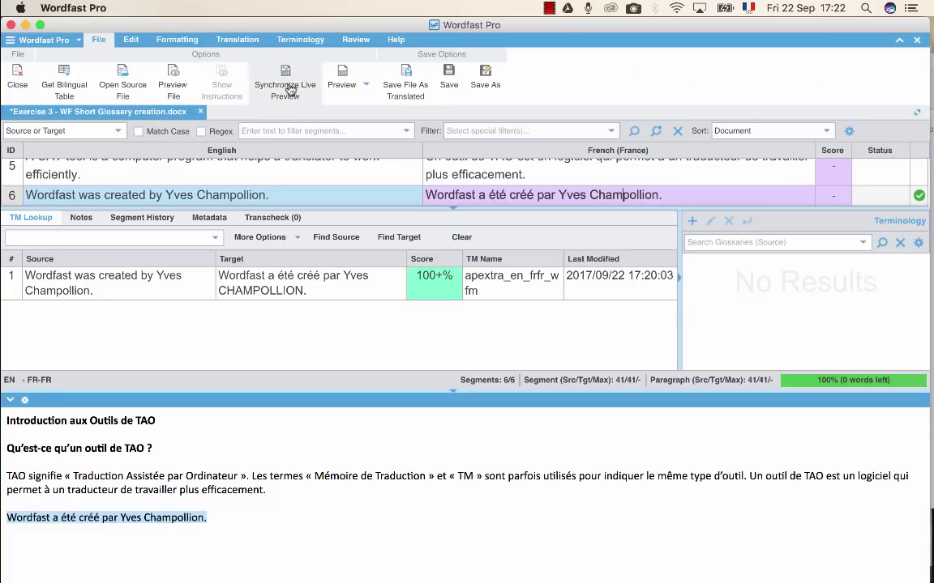
click(442, 79)
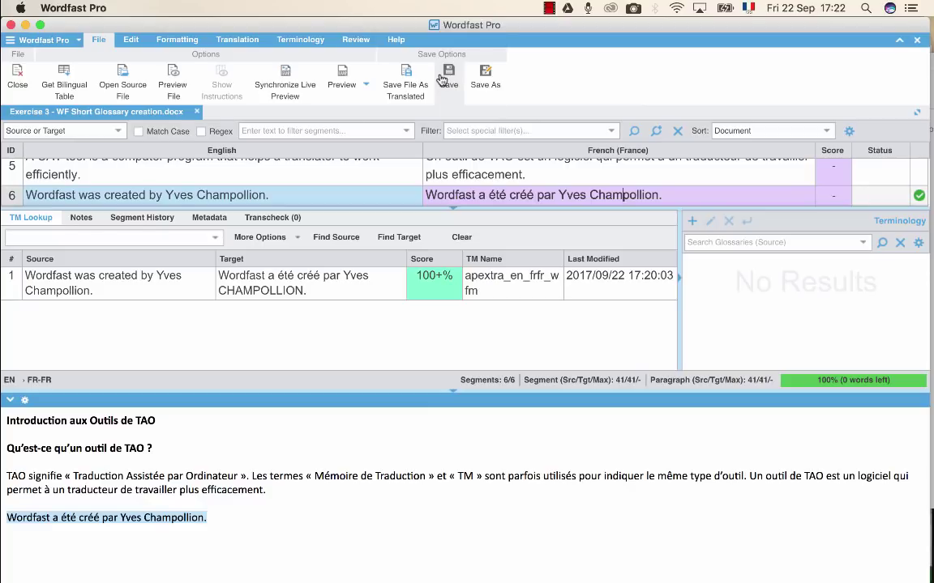
click(394, 92)
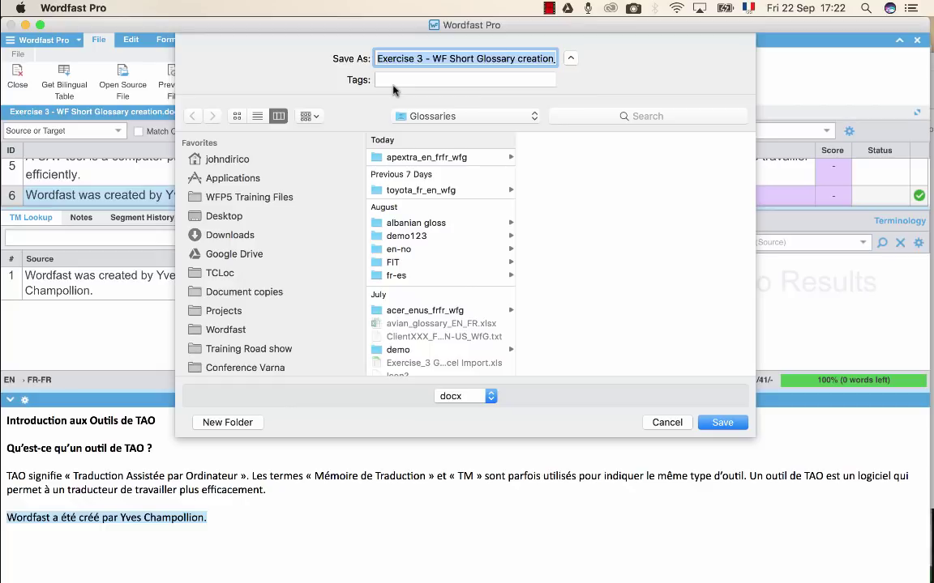
key(Return)
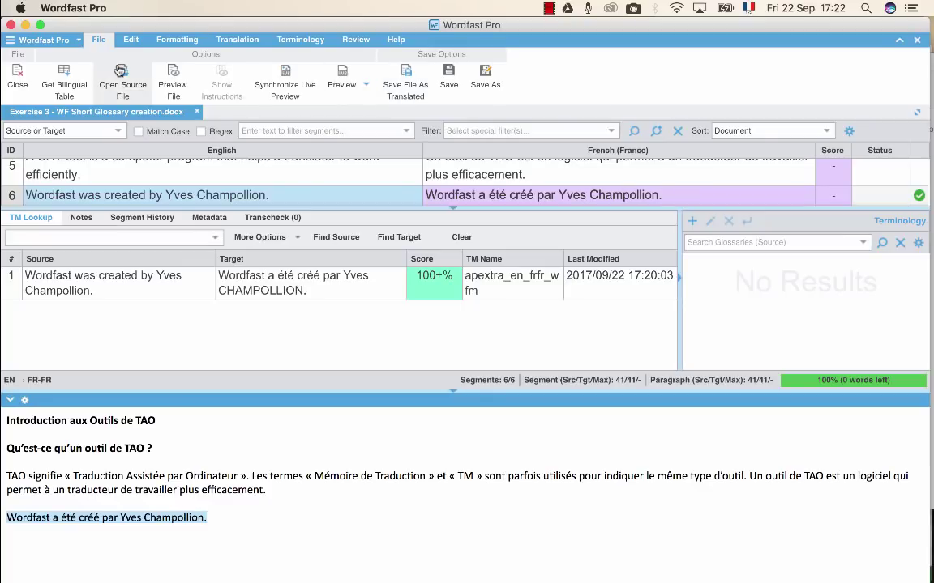
- Generate the bilingual table of the English and French segments and open it in Word
click(64, 82)
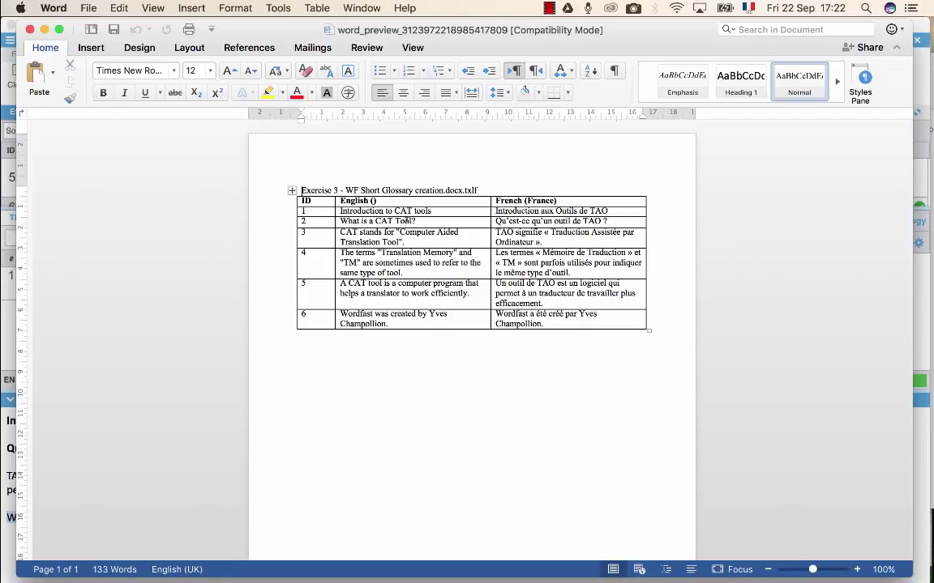
- Close the bilingual table in Word and the Exercise 3 translation file in Wordfast Pro to return to the project's files
click(30, 30)
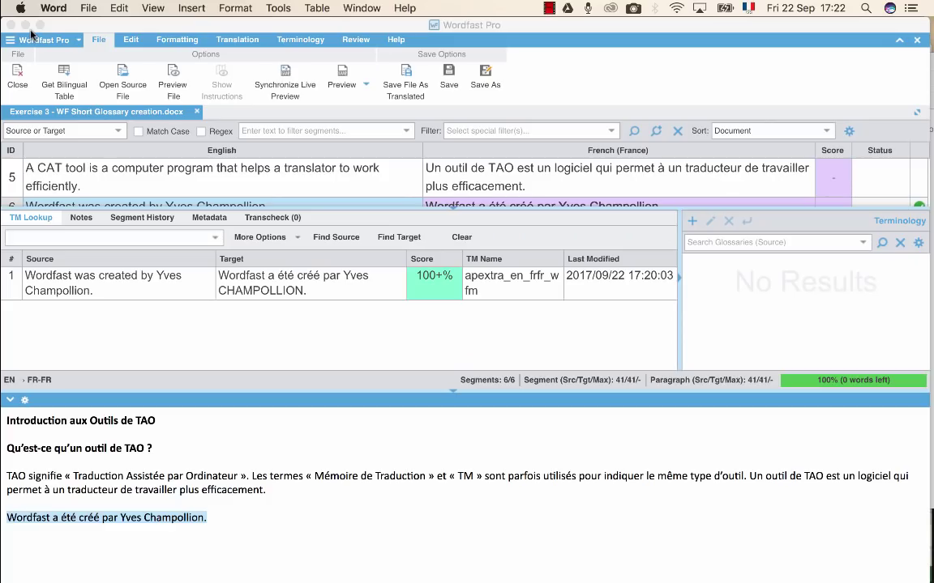
click(18, 79)
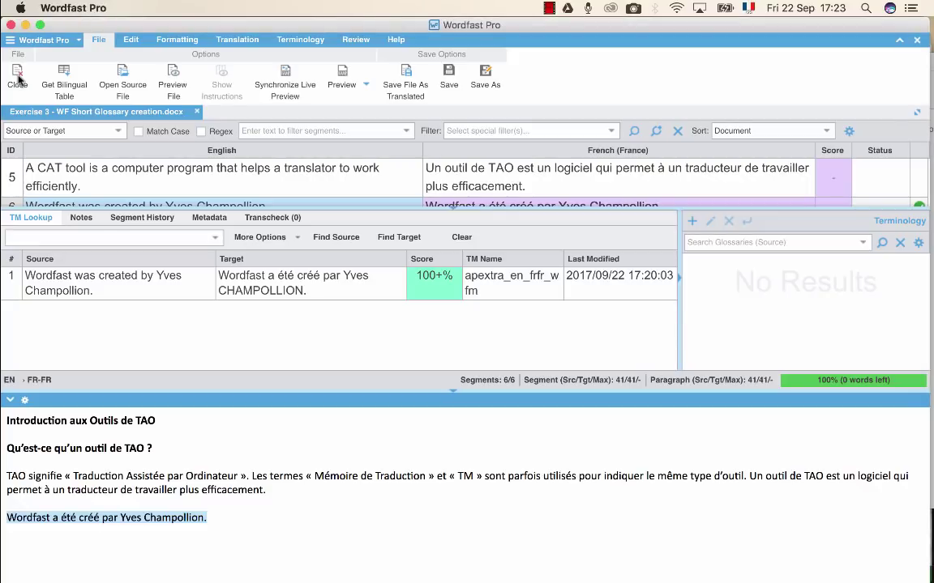
click(18, 80)
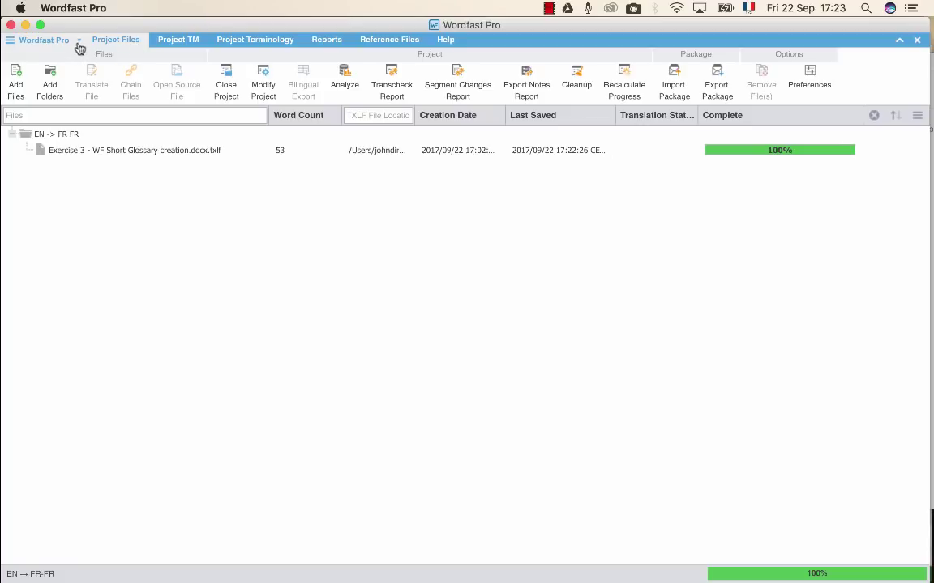
click(77, 43)
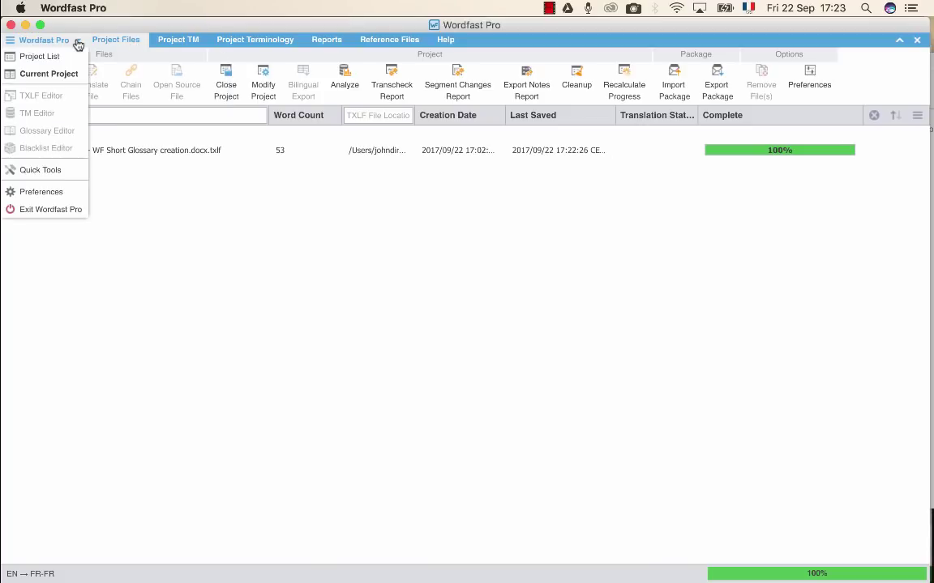
click(154, 175)
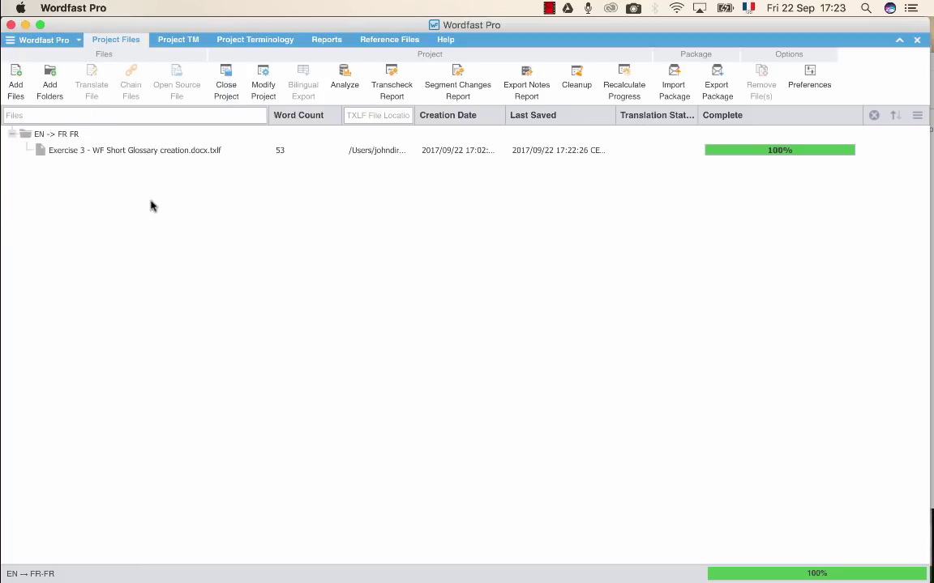
- Set up a project cleanup that updates the apextra_en_frfr_wfm memory and places translated files in the project folder with a language suffix
click(591, 92)
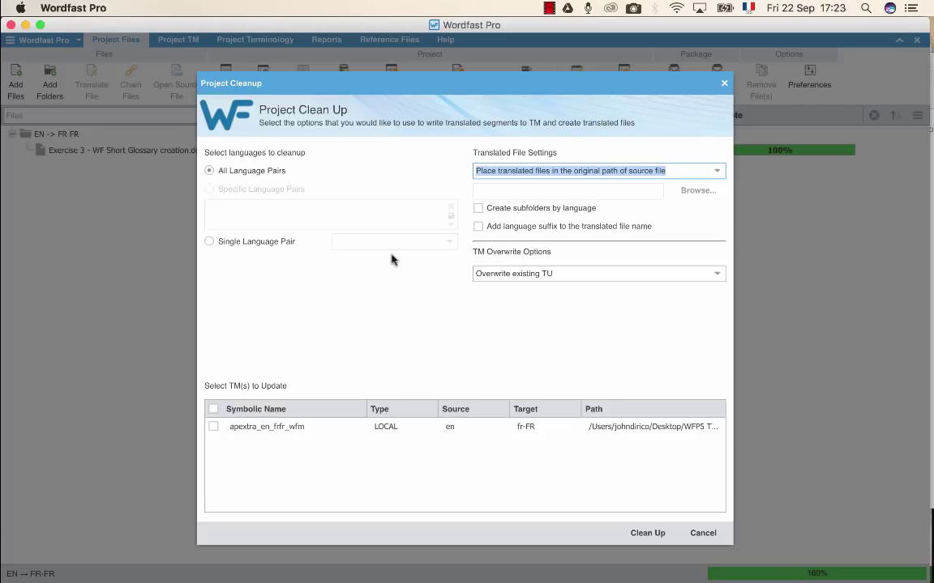
click(213, 410)
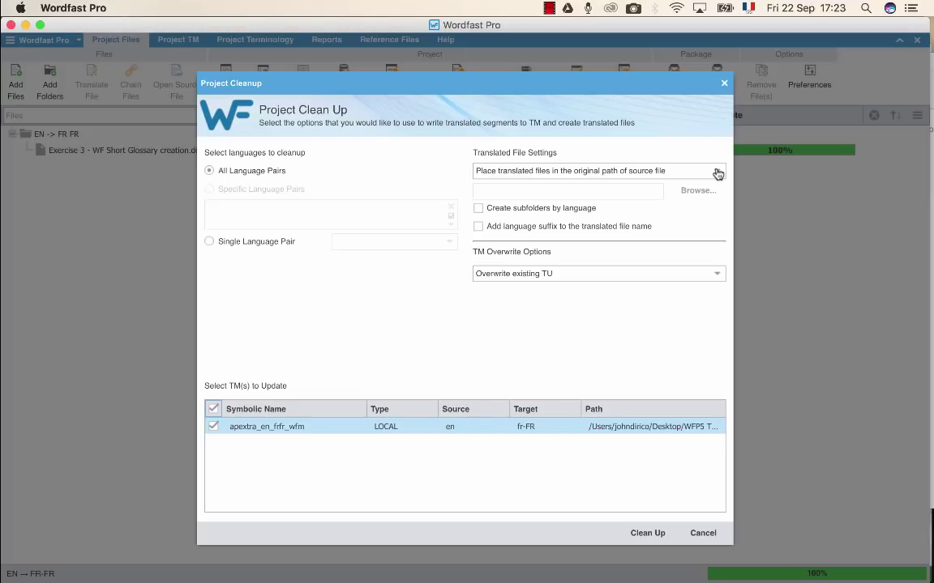
click(717, 173)
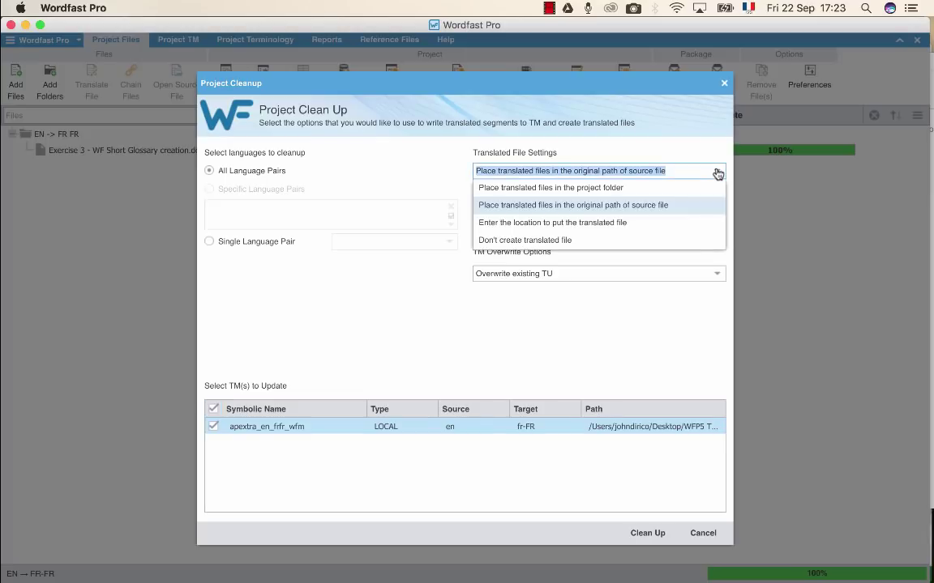
click(628, 189)
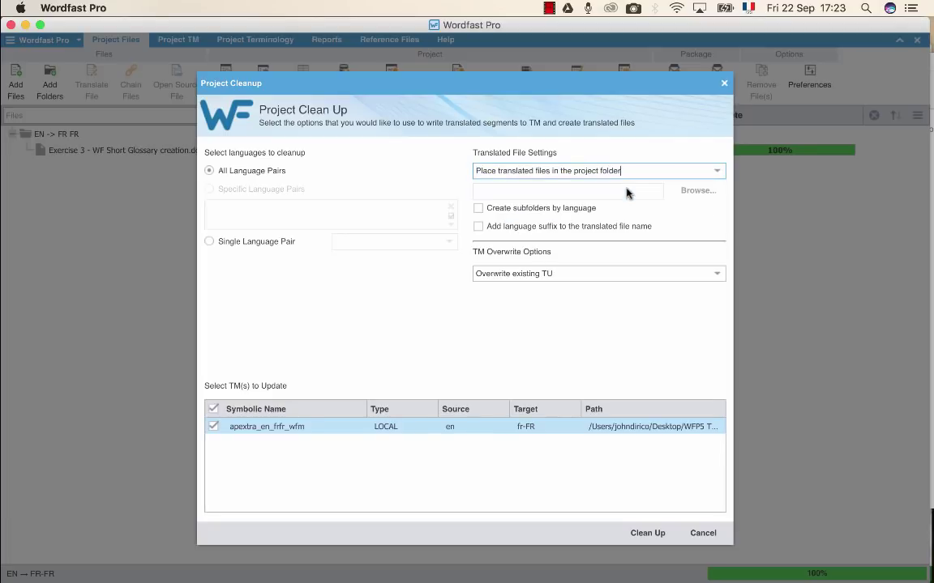
click(479, 228)
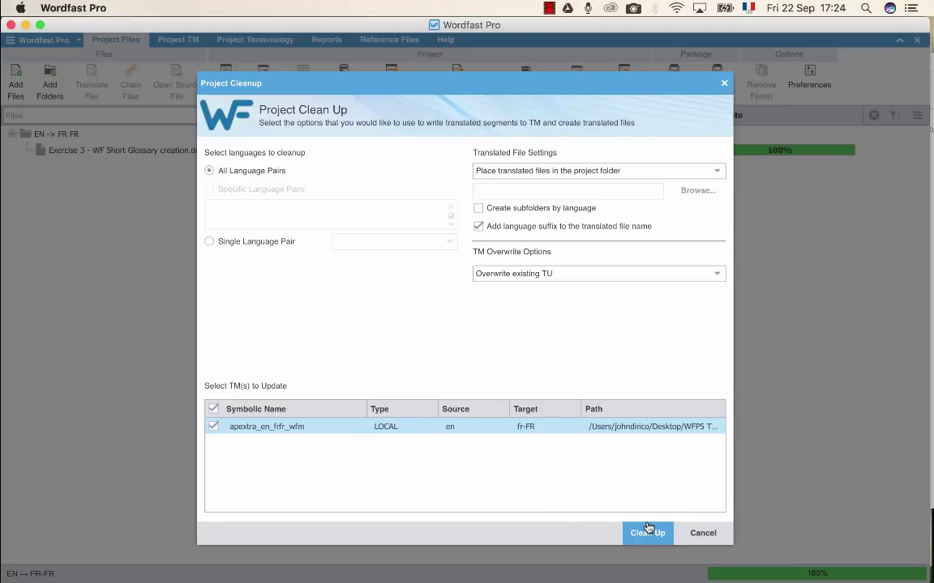
- Switch to Finder and examine the contents of the project's fr-FR folder
key(super+Tab)
key(super+Tab)
key(super+Tab)
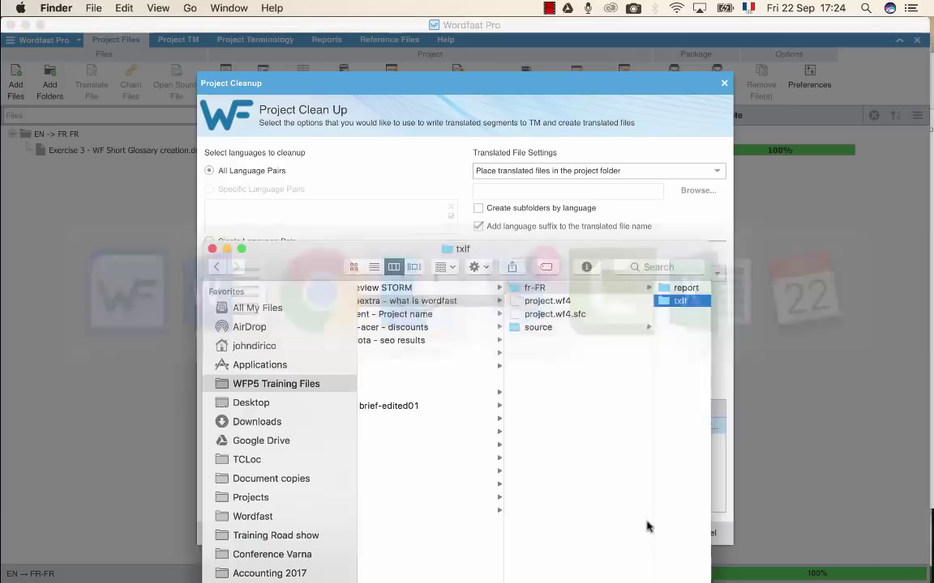
scroll(590, 406, right, 3)
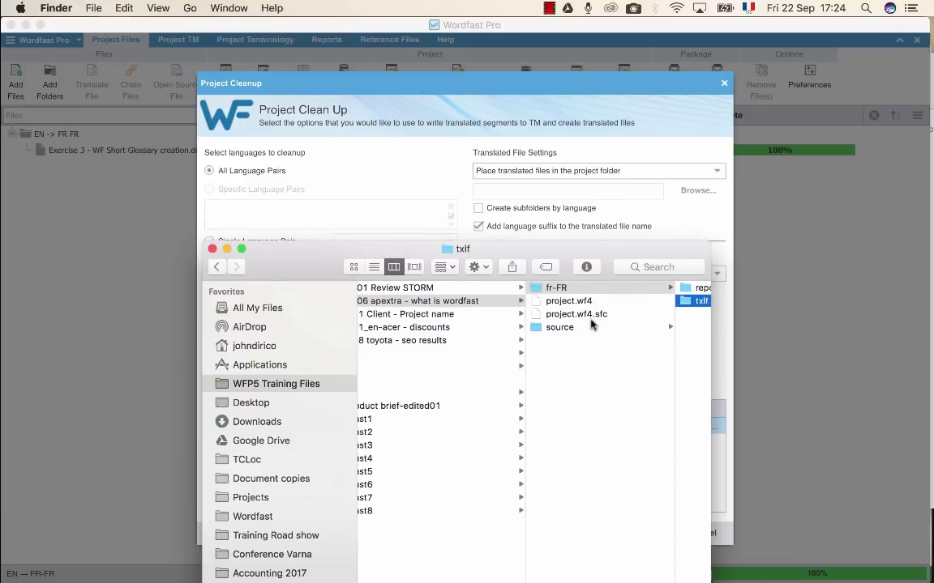
click(454, 289)
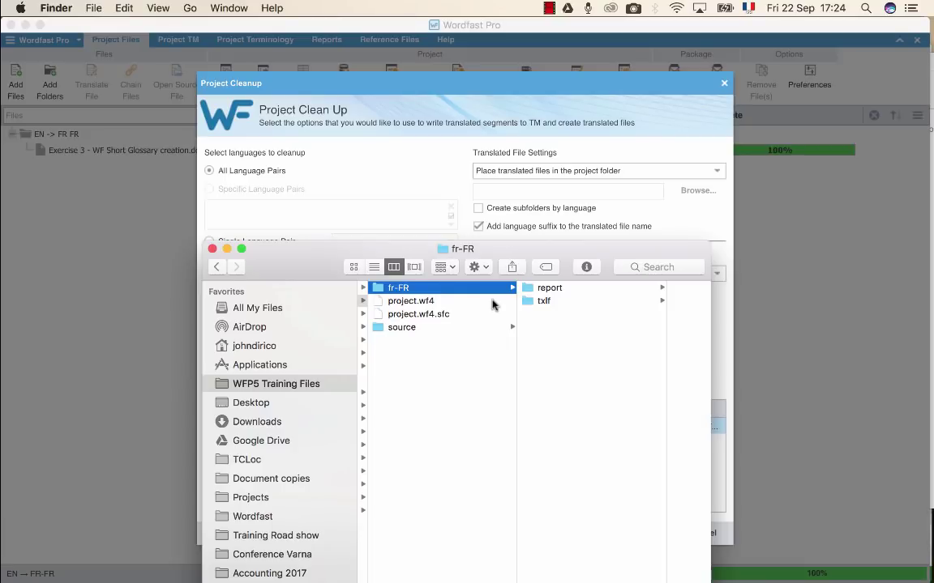
- Run the cleanup from Wordfast Pro, view the translated folder in Finder, and dismiss the completion message
click(532, 93)
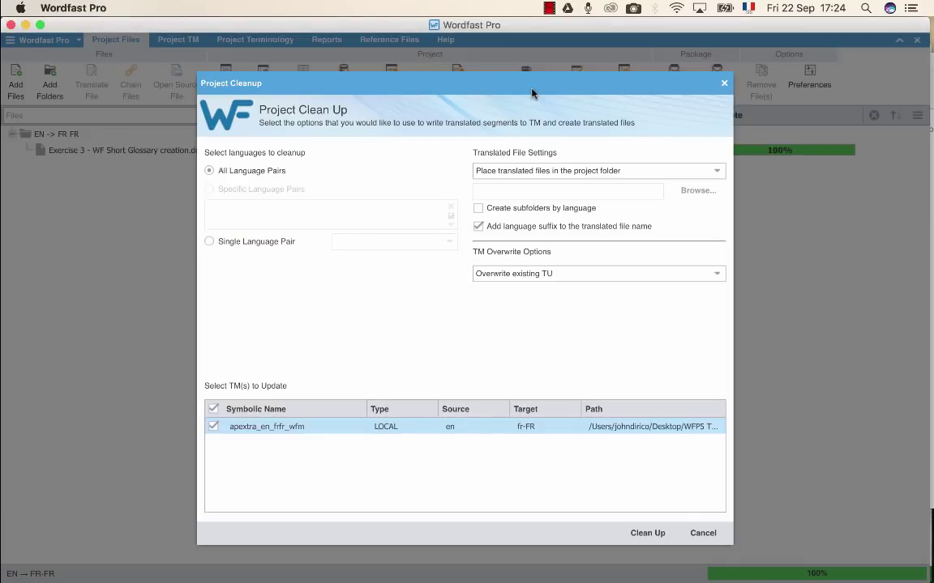
click(646, 533)
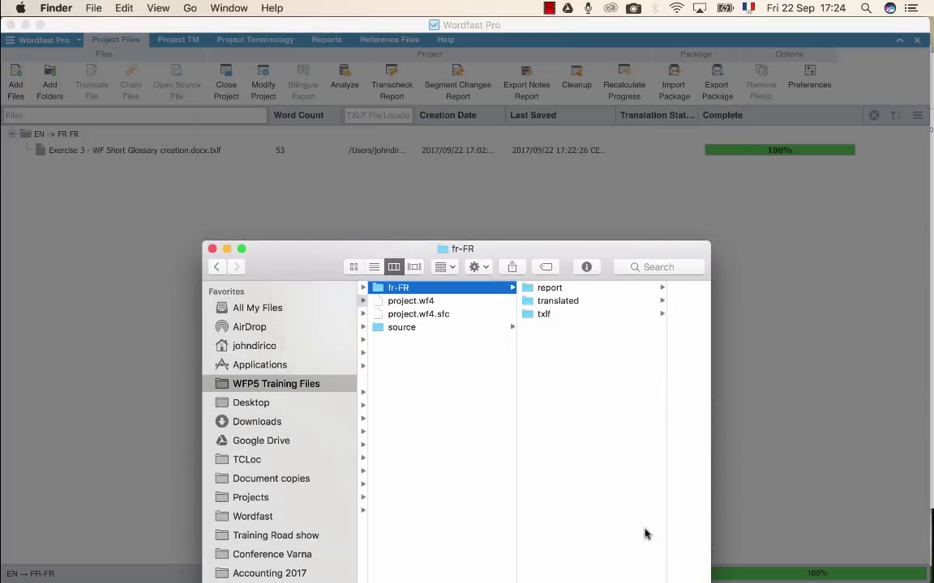
click(557, 300)
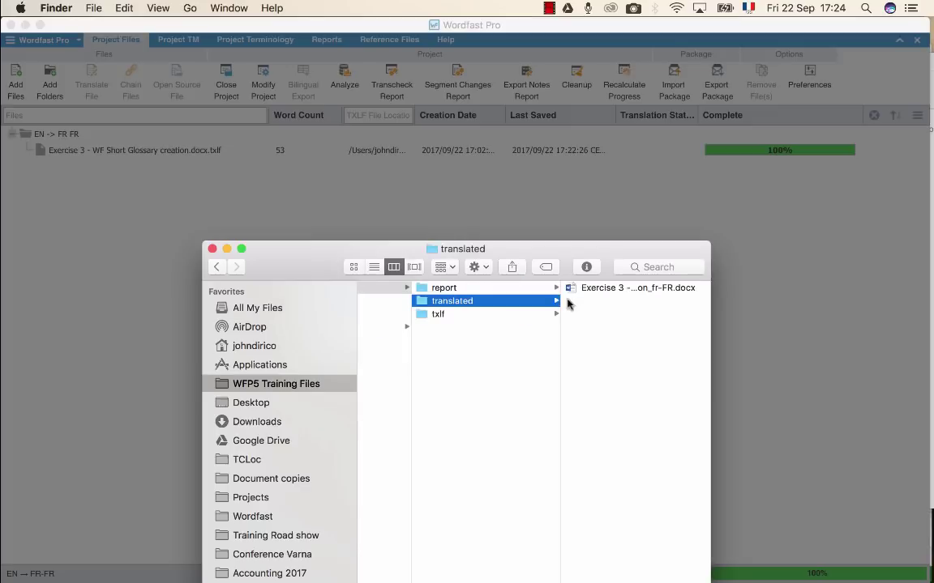
key(super+Tab)
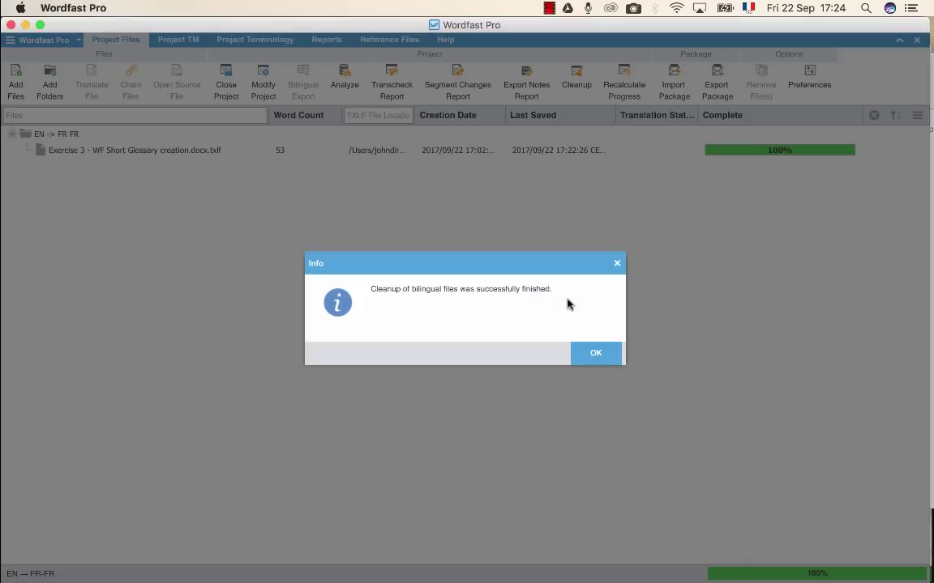
click(604, 358)
- Preview the translated Exercise 3 fr-FR docx file in Finder, and return to Wordfast Pro
key(super+Tab)
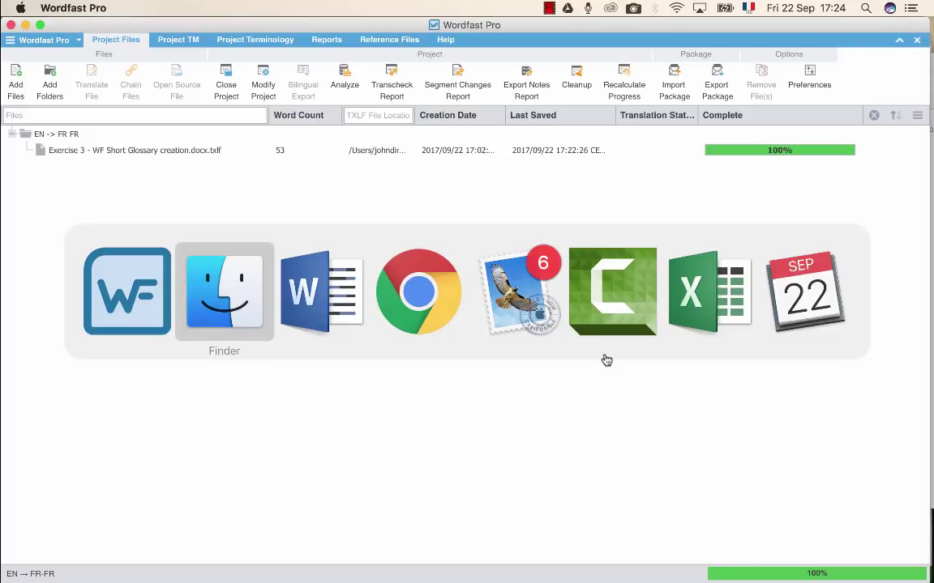
click(619, 290)
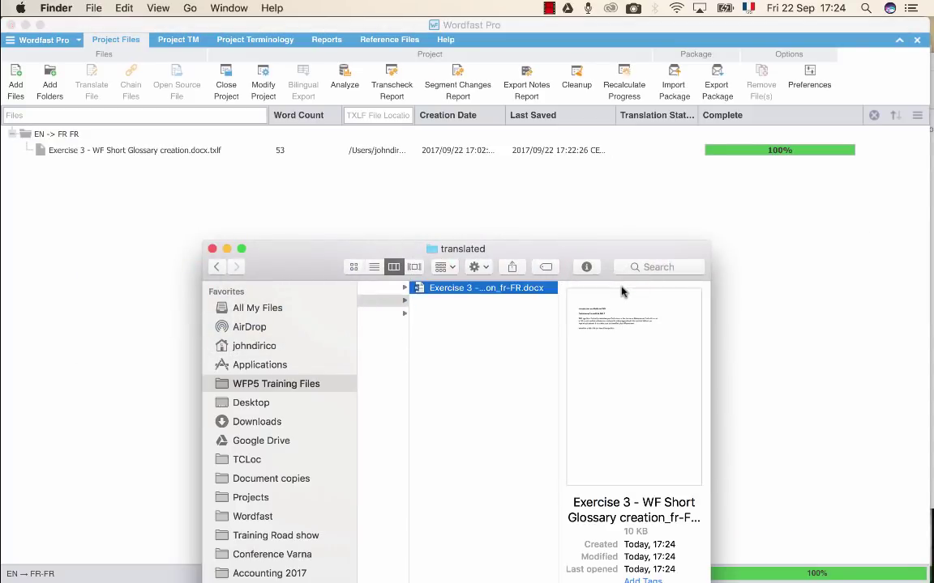
key(space)
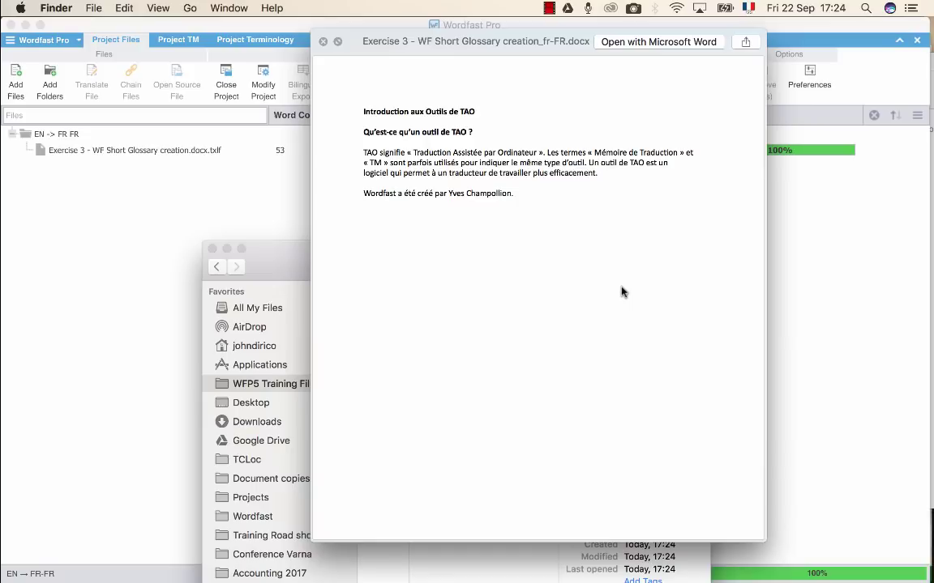
key(space)
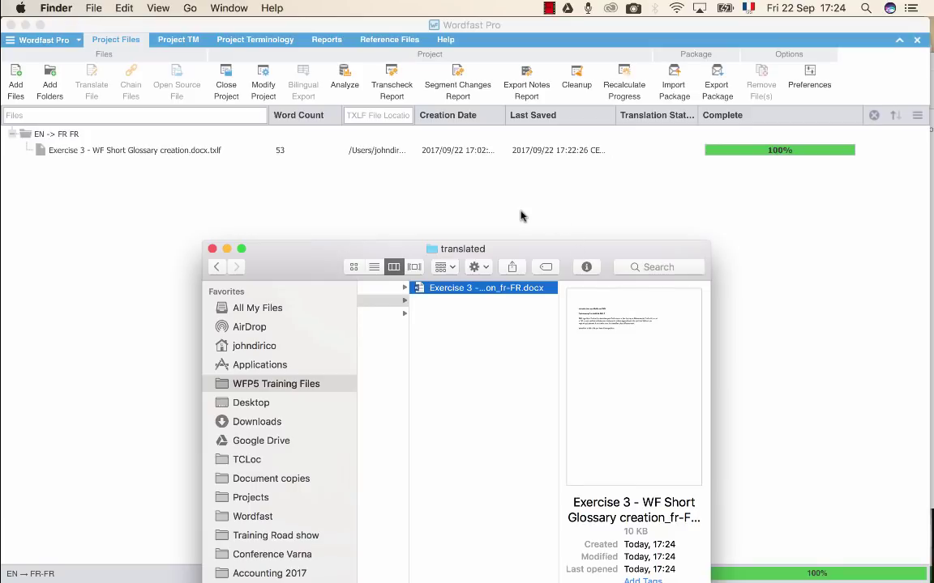
click(521, 216)
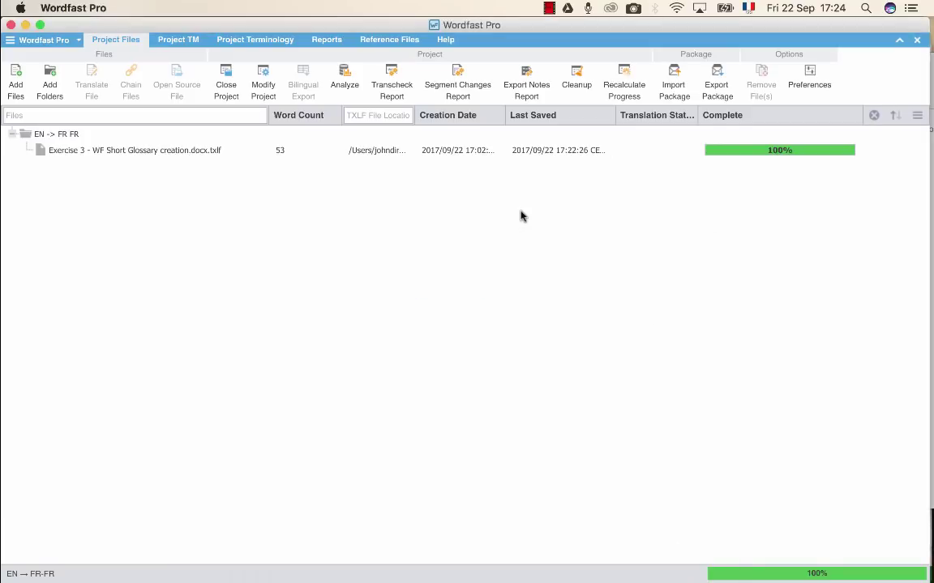
- Close the current project and switch to Mail to open the message "Translate this ex 3"
click(227, 85)
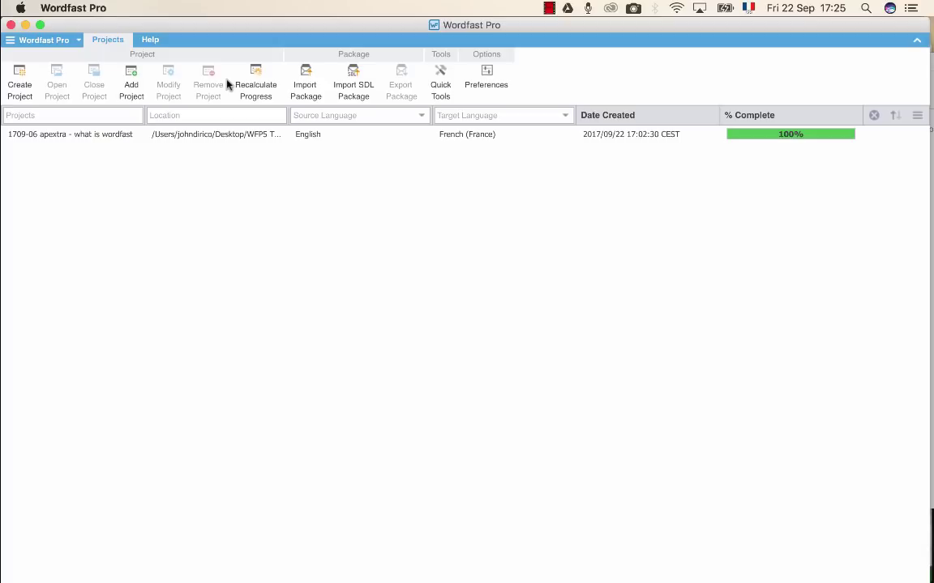
key(super+Tab)
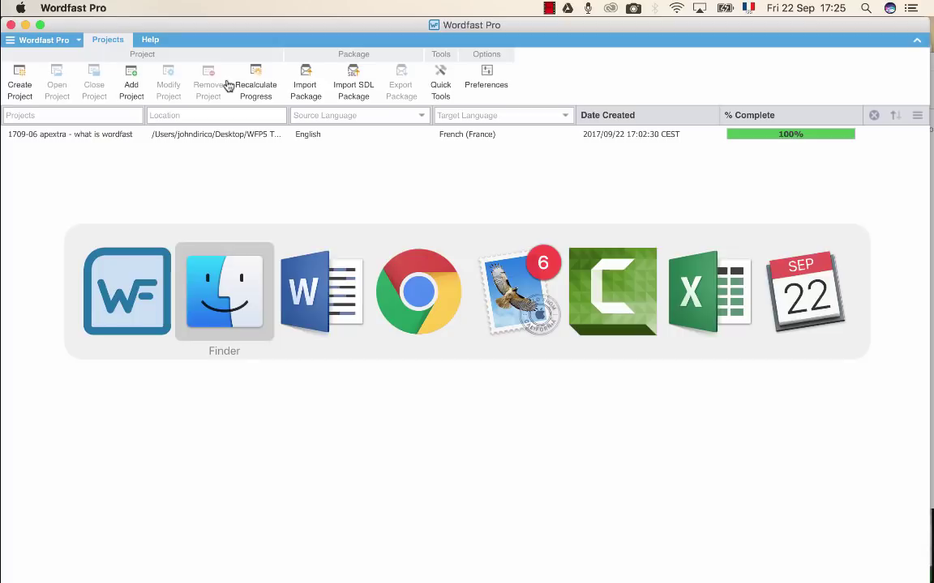
key(super+Tab)
key(super+Tab)
key(super+Tab)
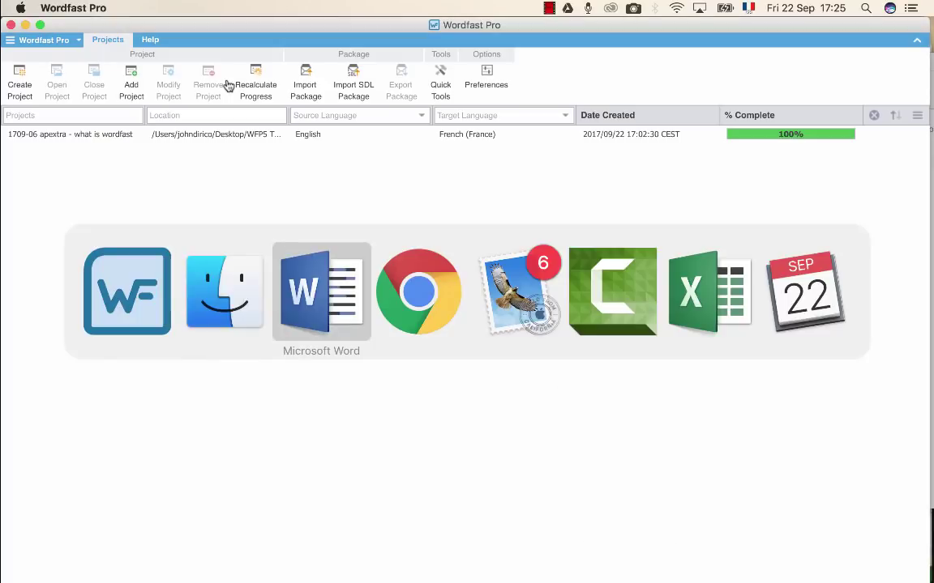
key(super+Tab)
key(super+Tab)
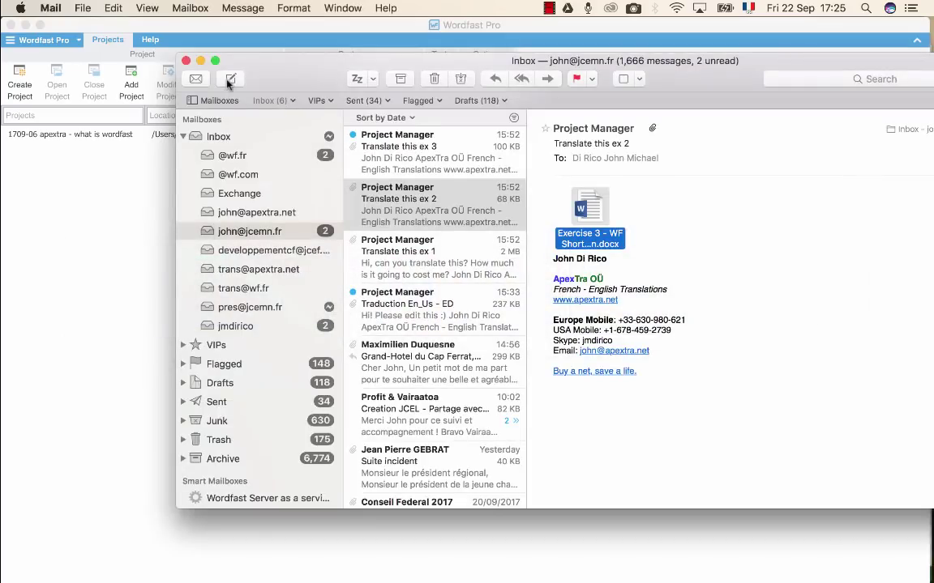
click(410, 157)
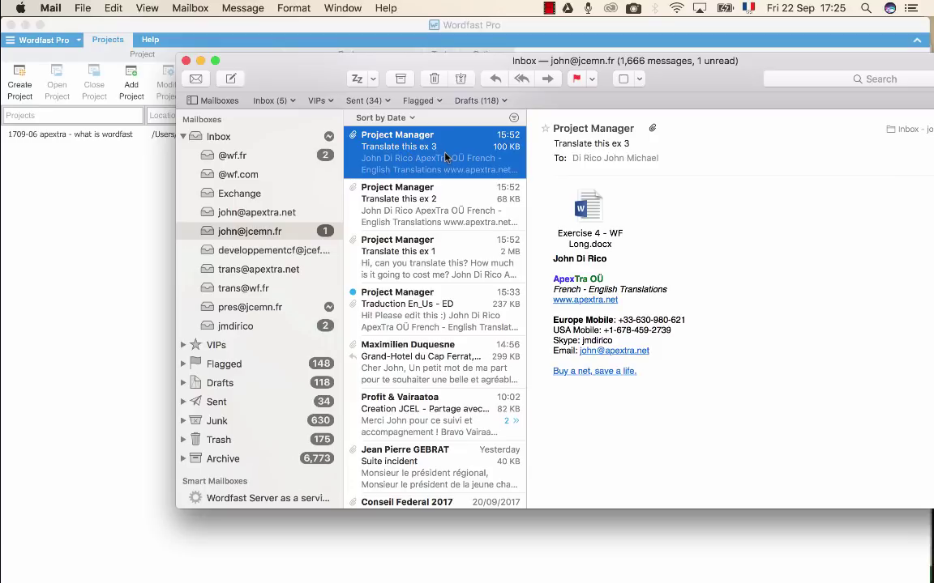
- Start a new project in Wordfast Pro that reuses "1709-06 apextra - what is wordfast", and view its glossary
click(43, 192)
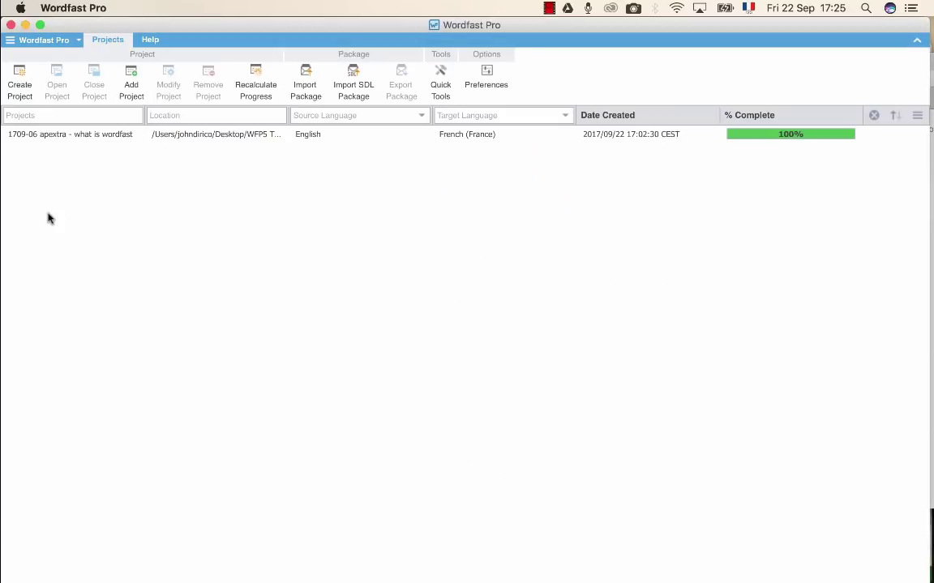
click(20, 88)
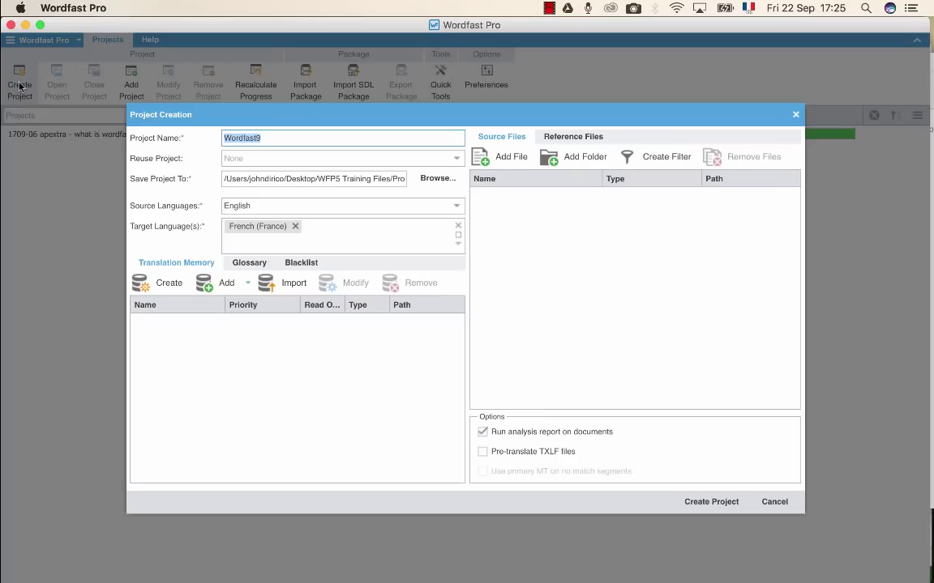
click(452, 160)
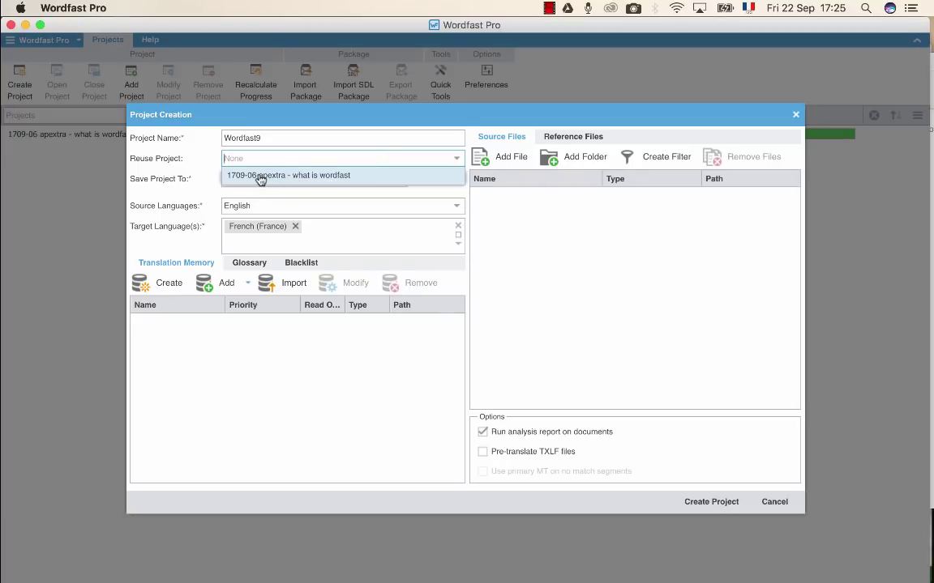
click(260, 177)
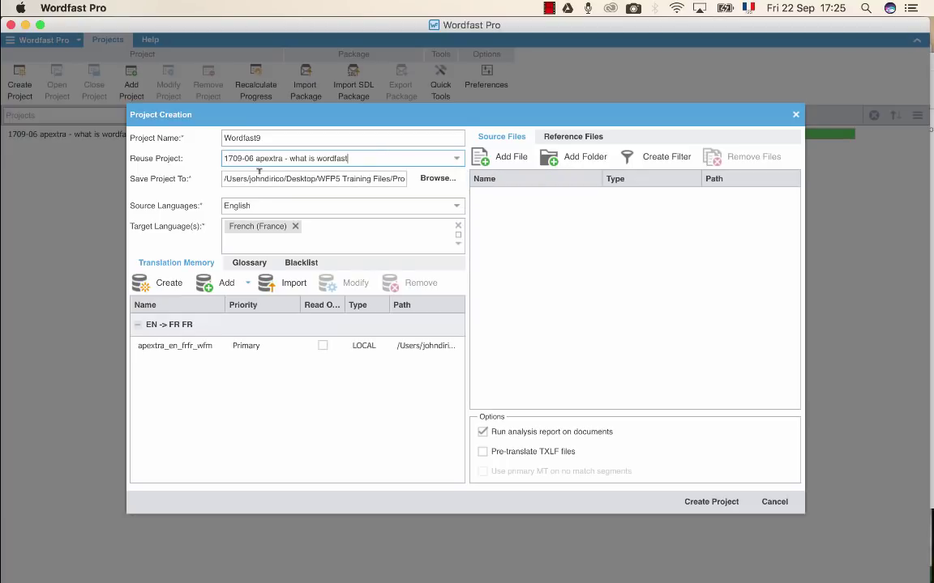
click(251, 266)
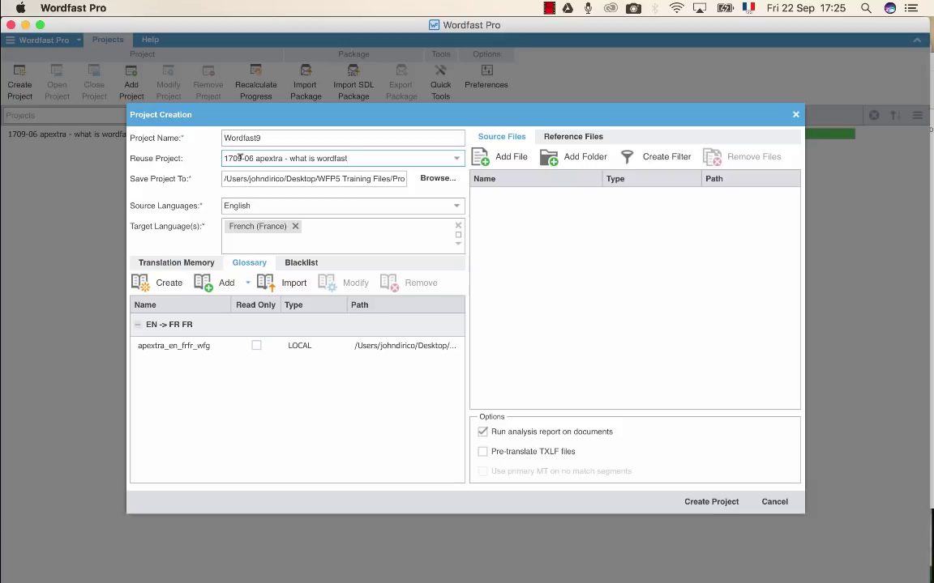
- Name the new project "1709-07 apextra - what is wordfast v2", based on the reused project's name
drag(230, 155, 312, 158)
key(super+c)
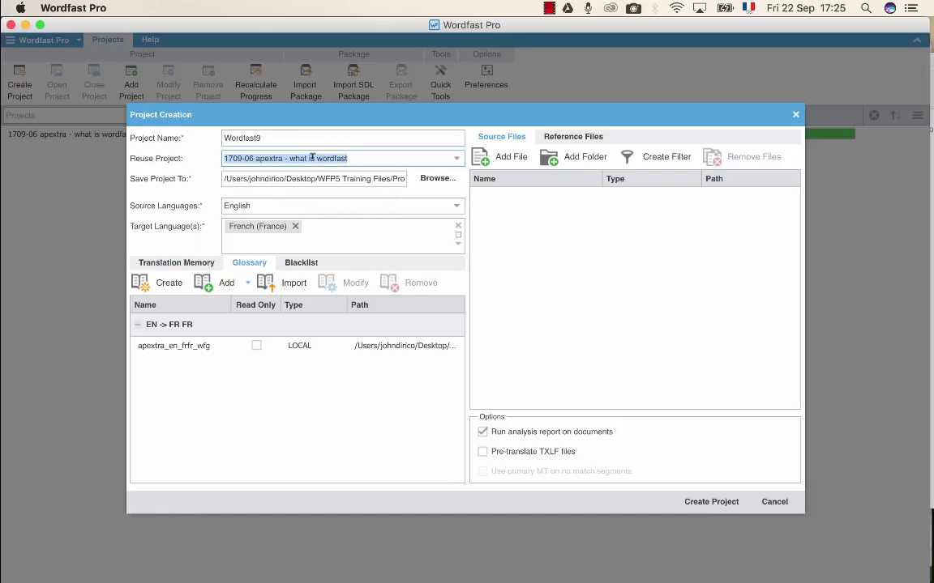
double_click(298, 134)
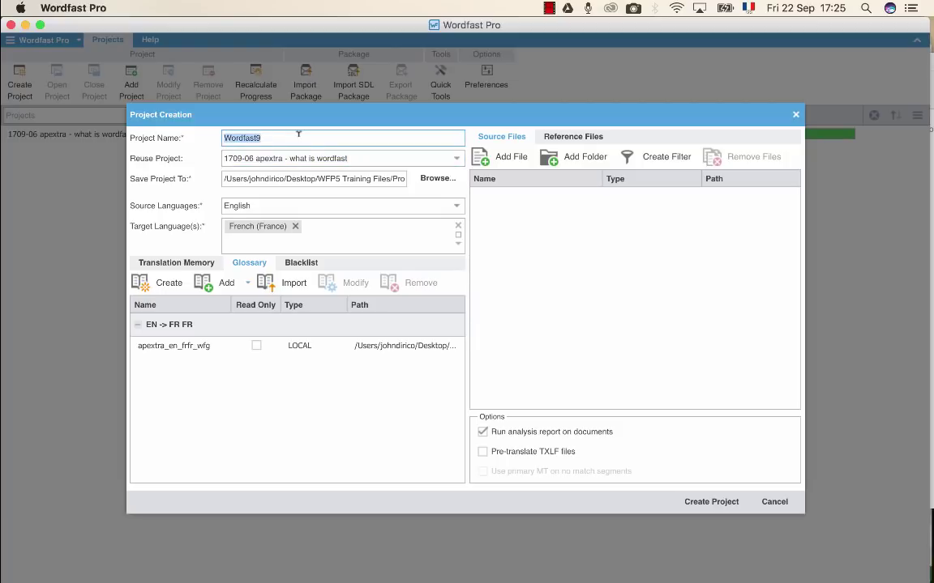
key(super+v)
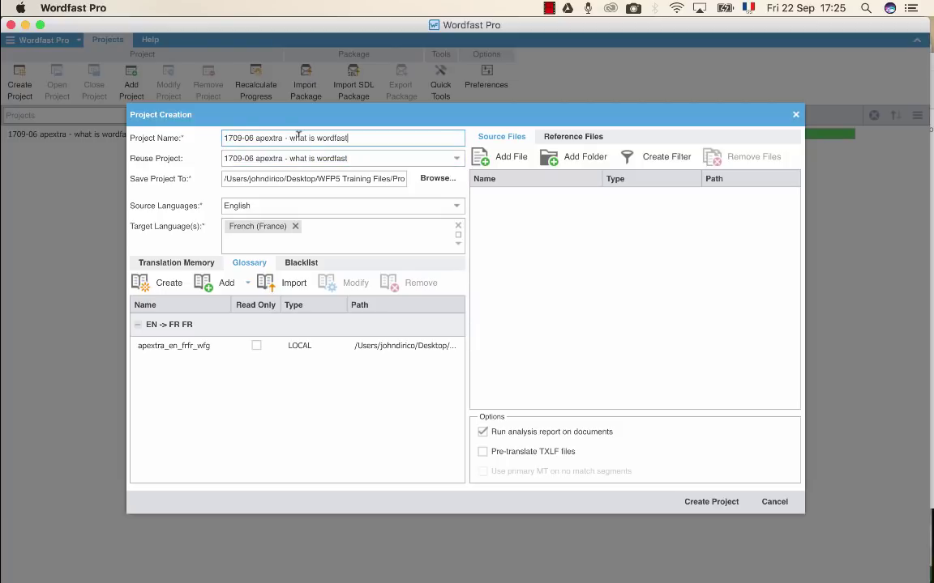
click(253, 138)
key(BackSpace)
text(7)
click(358, 138)
- Add the attachment "Exercise 4 - WF Long.docx" from Mail as a source file and enable pre-translation of TXLF files
key(super+Tab)
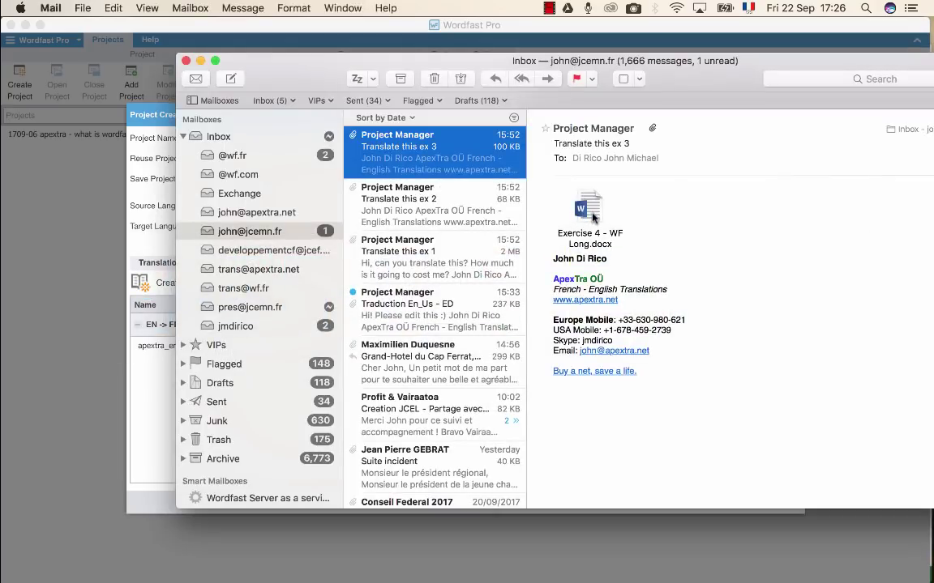
drag(589, 209, 492, 565)
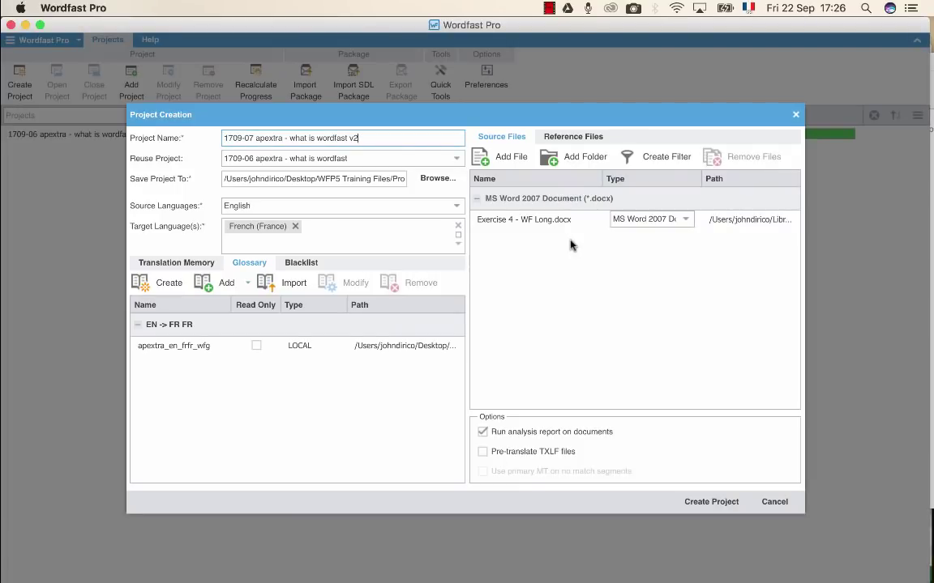
click(482, 453)
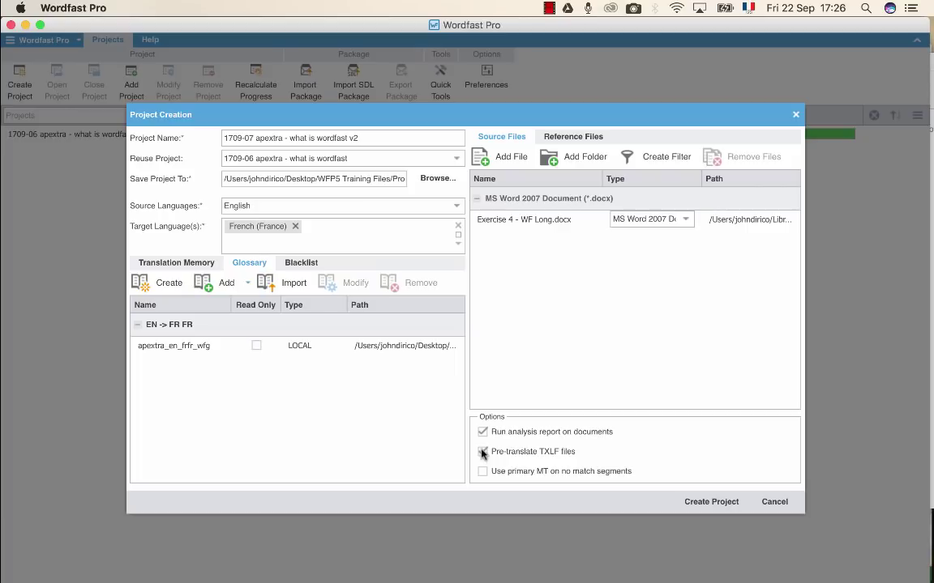
- Switch to Mail, preview the attachment "Exercise 4 - WF Long.docx", and return to the project creation in Wordfast Pro
key(super+Tab)
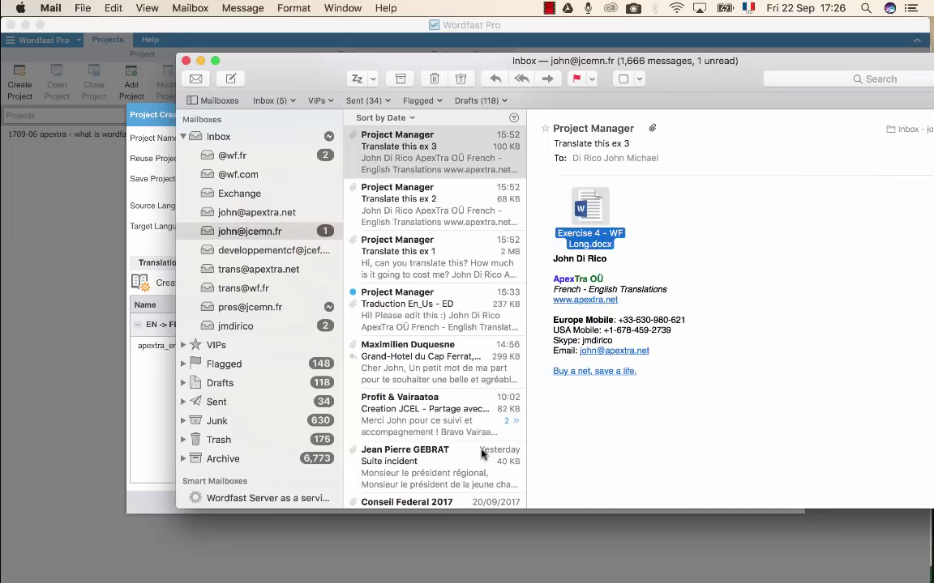
key(space)
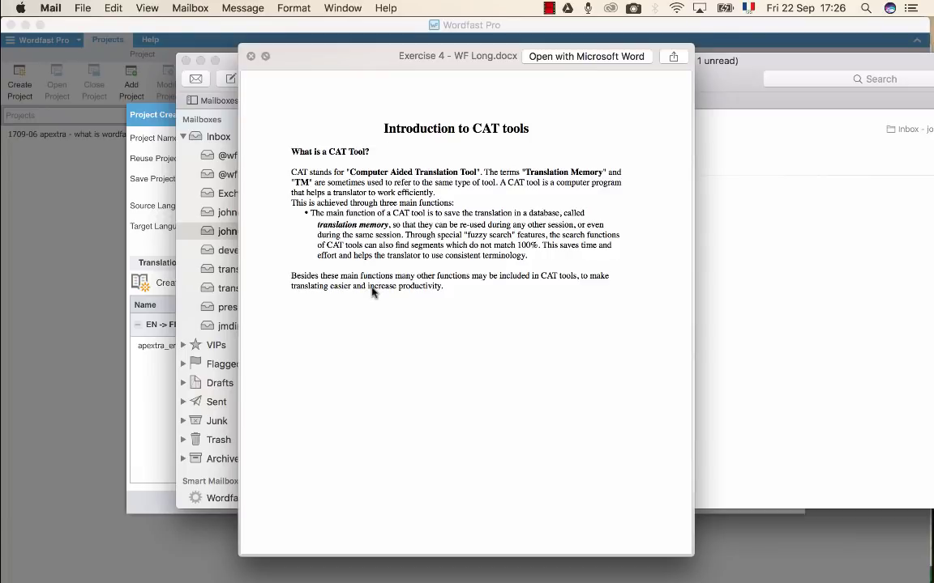
key(space)
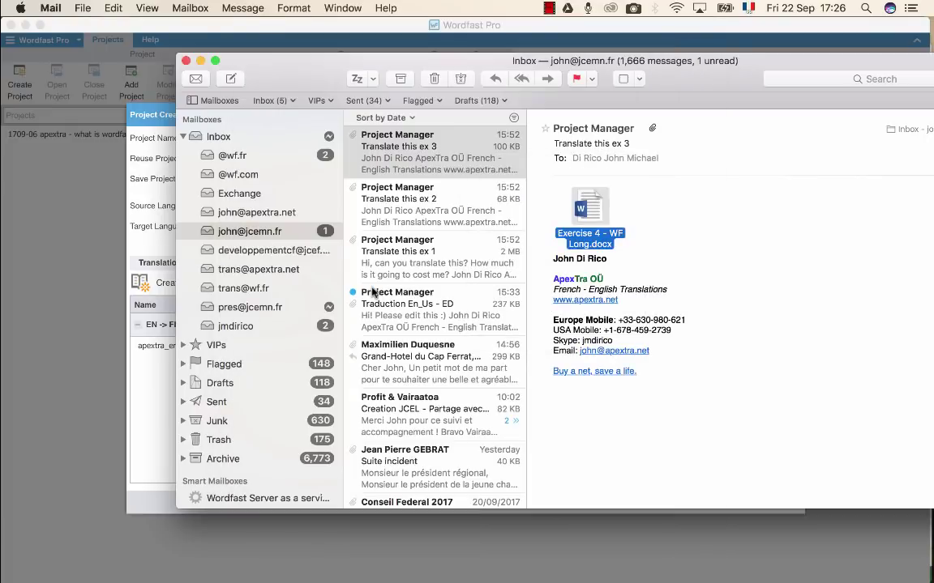
click(167, 54)
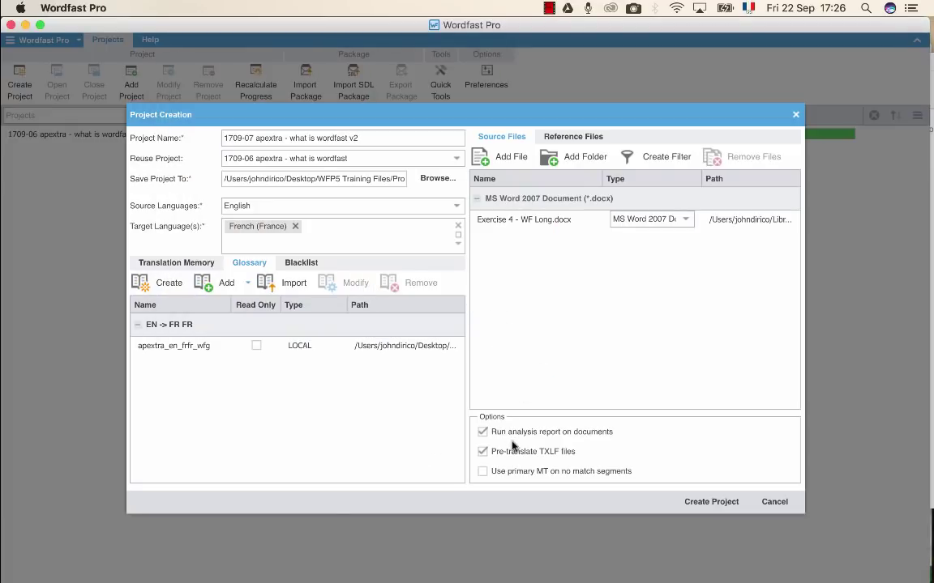
- Create the project, accept the creation summary, and open "1709-07 apextra - what is wordfast v2"
click(703, 503)
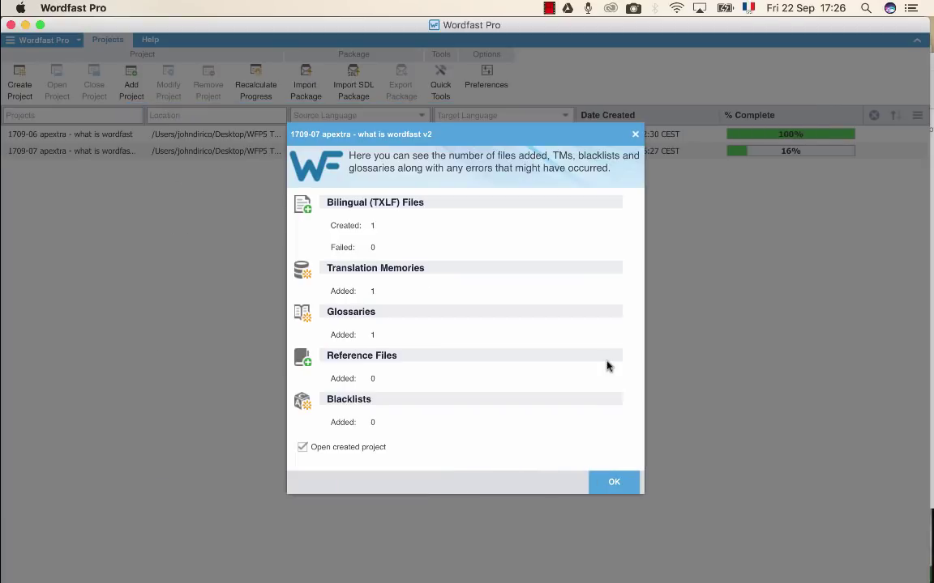
click(606, 483)
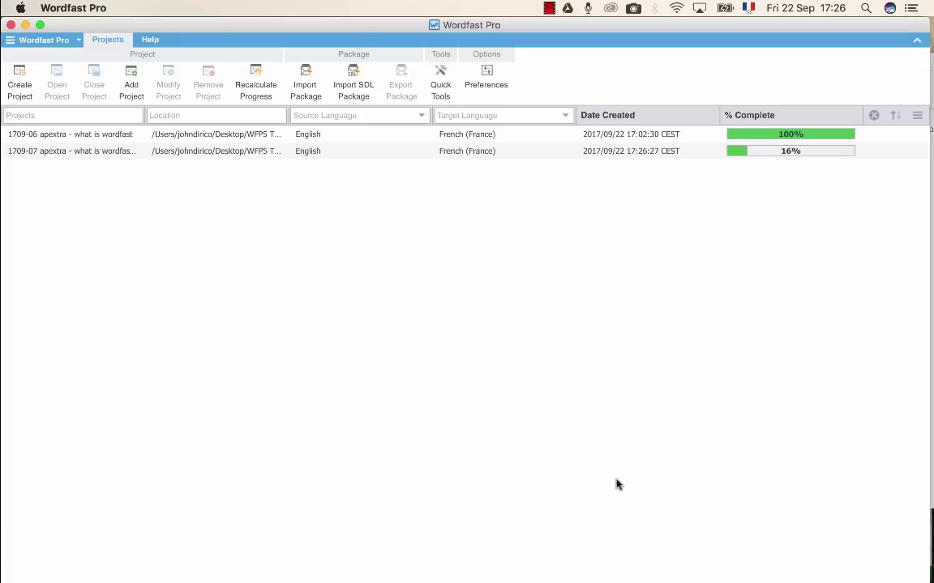
click(155, 152)
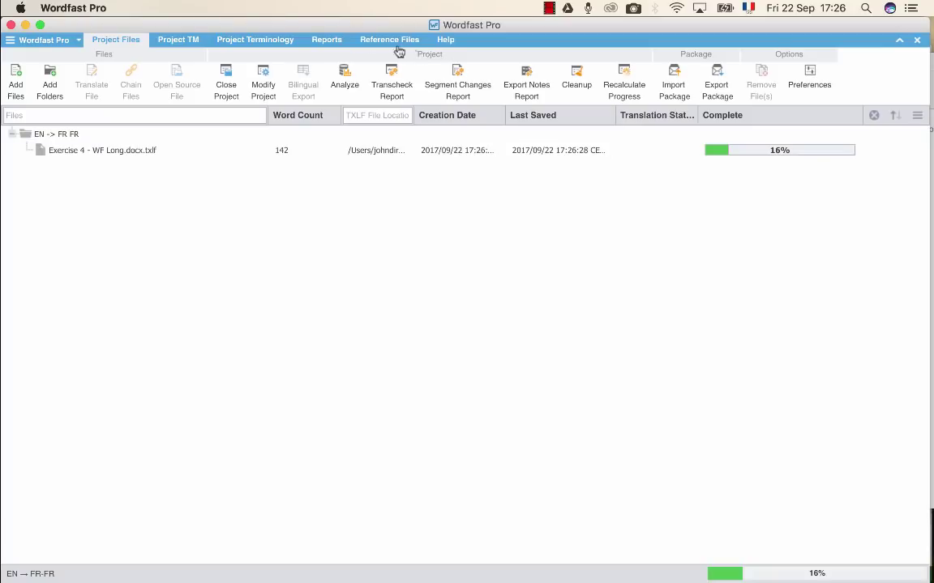
- View the new project's analysis report for match types and word counts, and close it
click(325, 42)
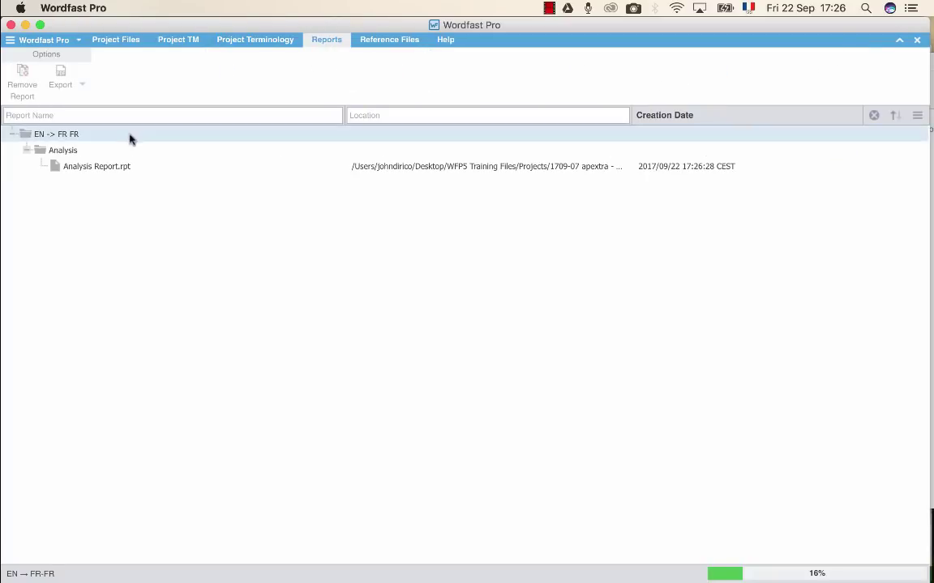
double_click(108, 165)
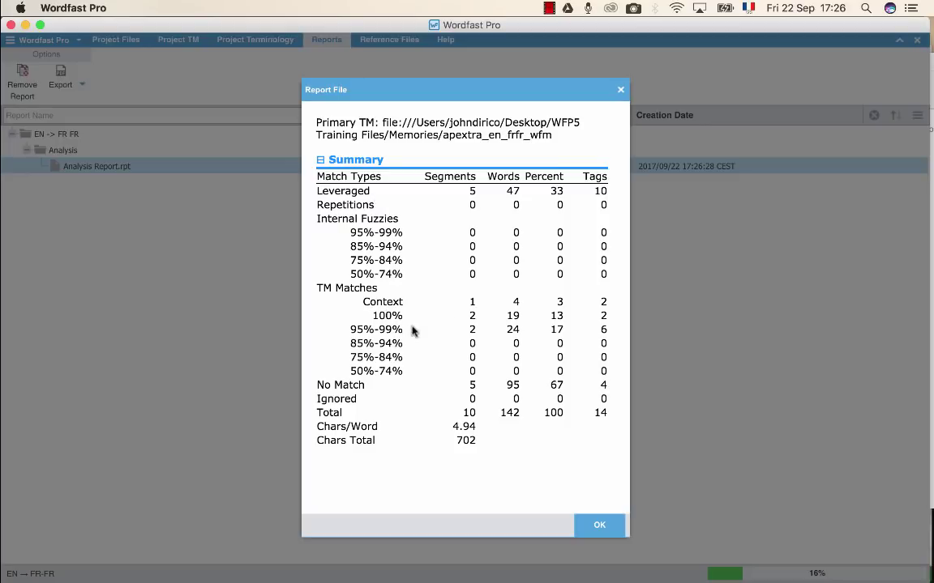
click(598, 525)
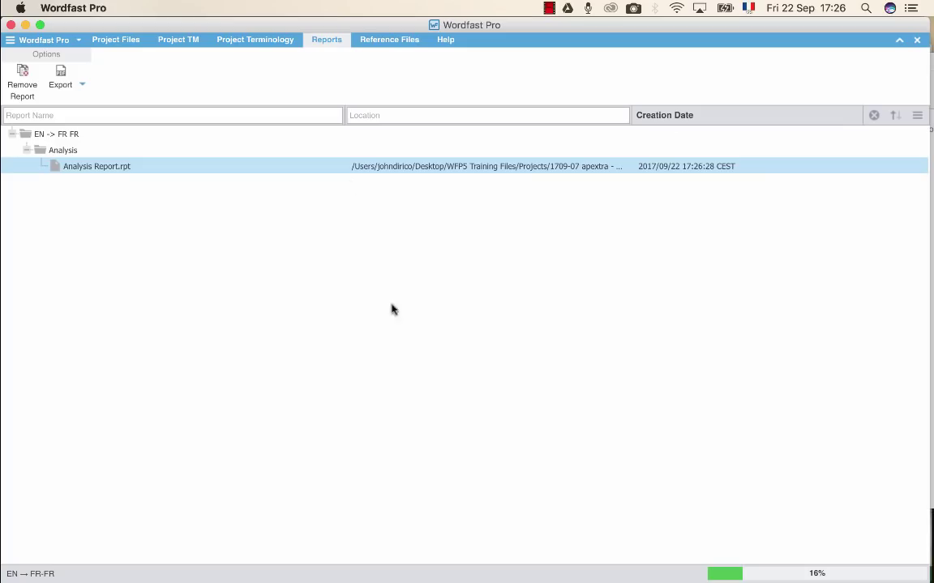
- Open "Exercise 4 - WF Long.docx.txlf", bold "Traduction Assistée par Ordinateur" in the segment 3 target, and move to segment 4
click(118, 40)
double_click(91, 156)
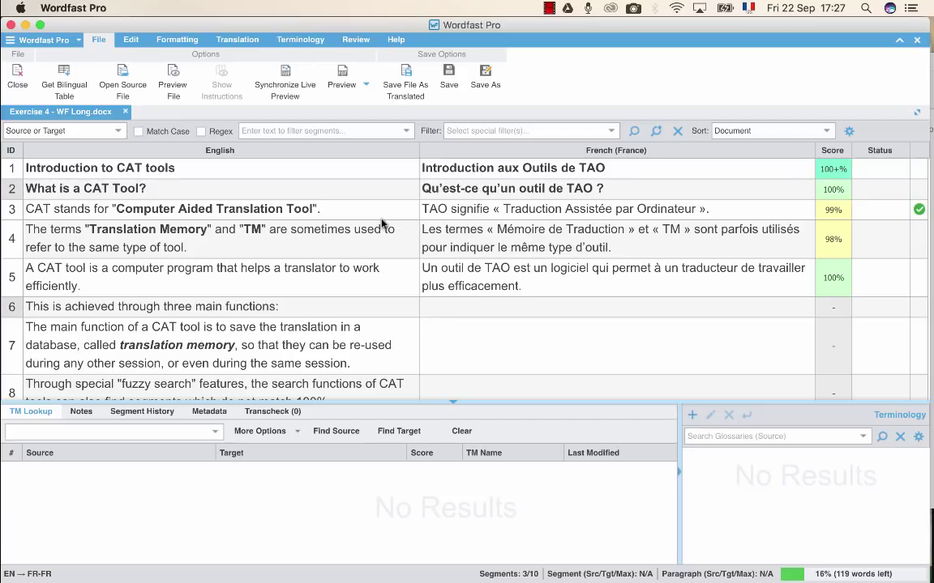
click(502, 209)
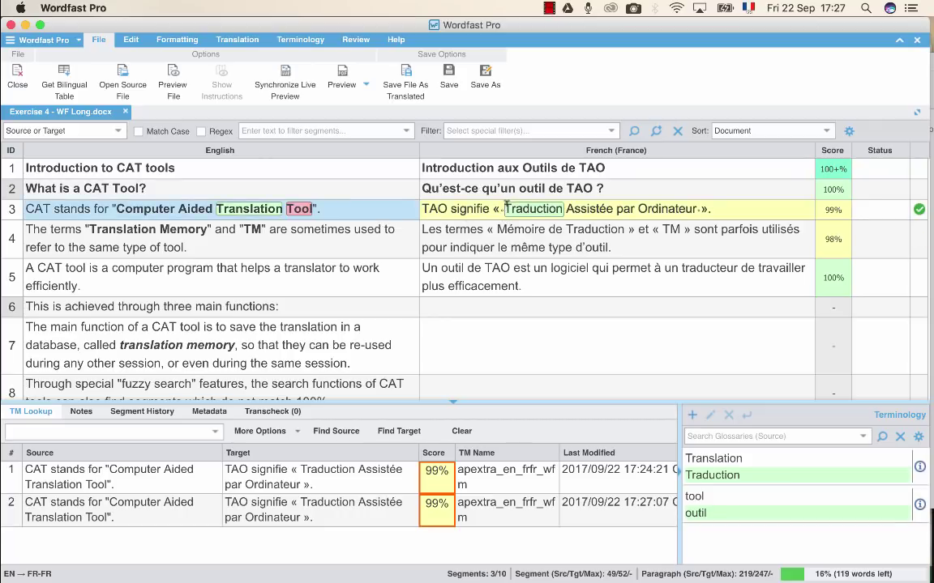
shift+click(697, 208)
key(super+b)
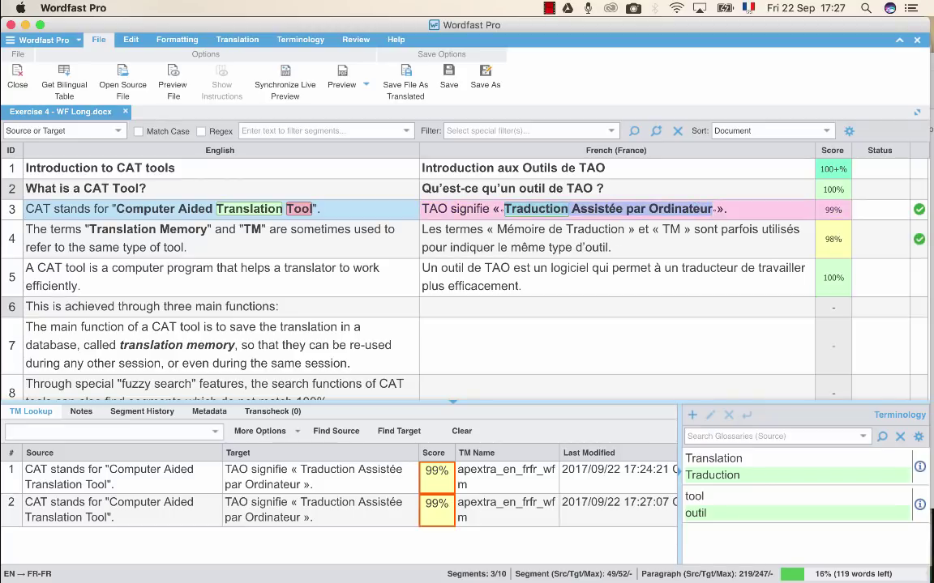
click(613, 236)
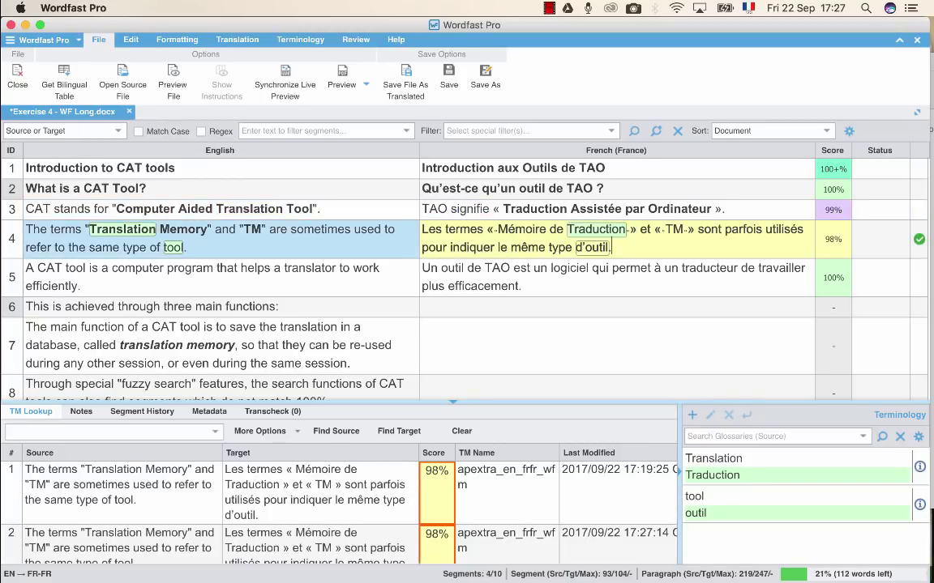
- Filter the segments to all except 100% and Context match segments, and save the file
click(611, 131)
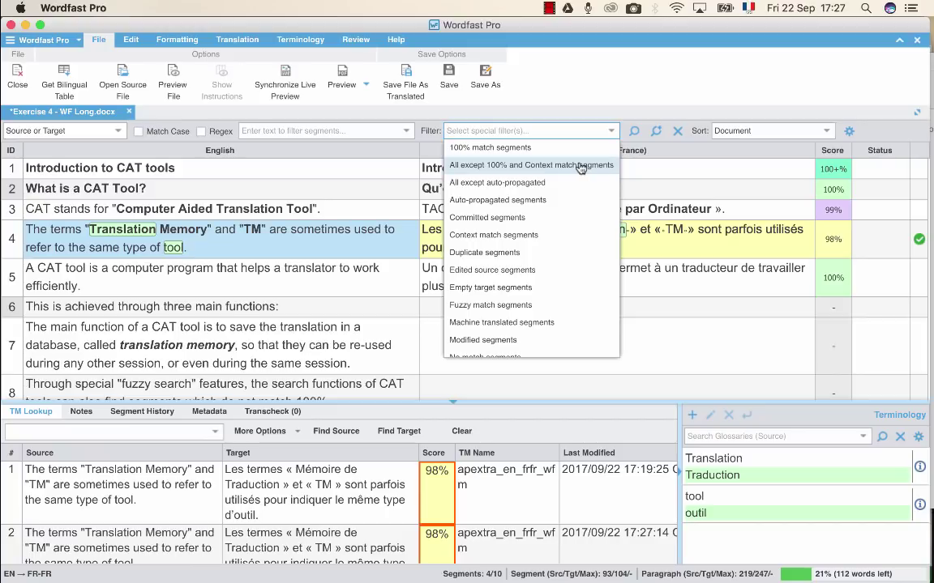
click(580, 166)
click(635, 131)
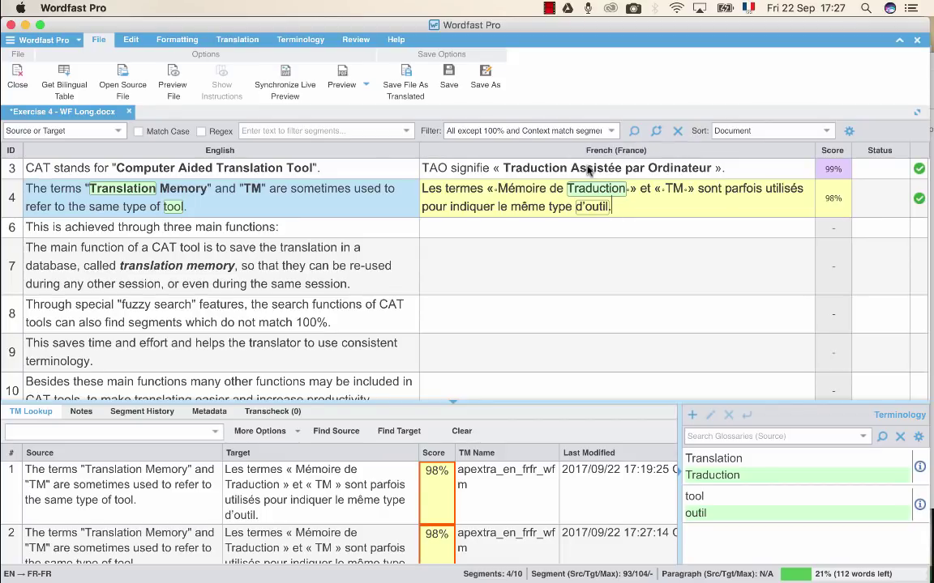
scroll(581, 268, down, 1)
scroll(581, 267, up, 1)
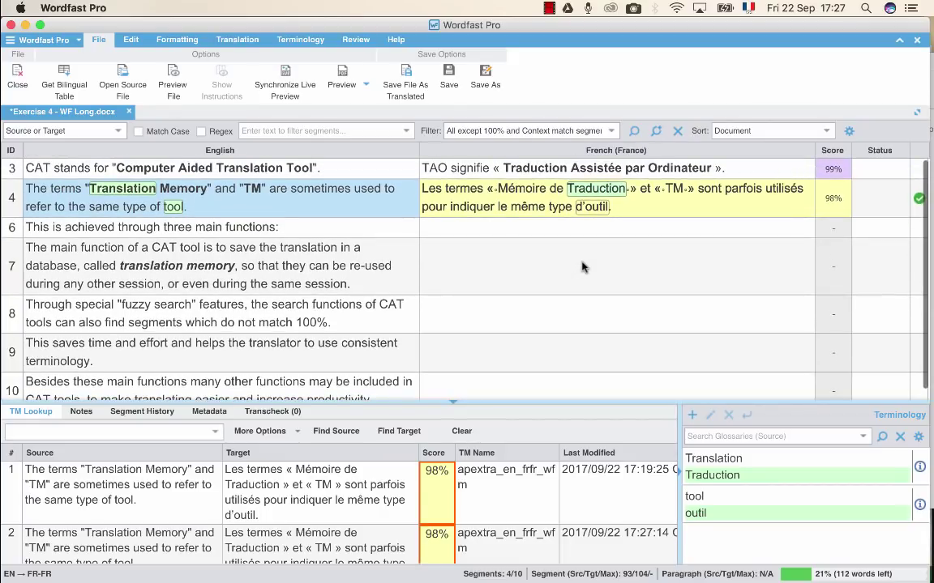
key(super+s)
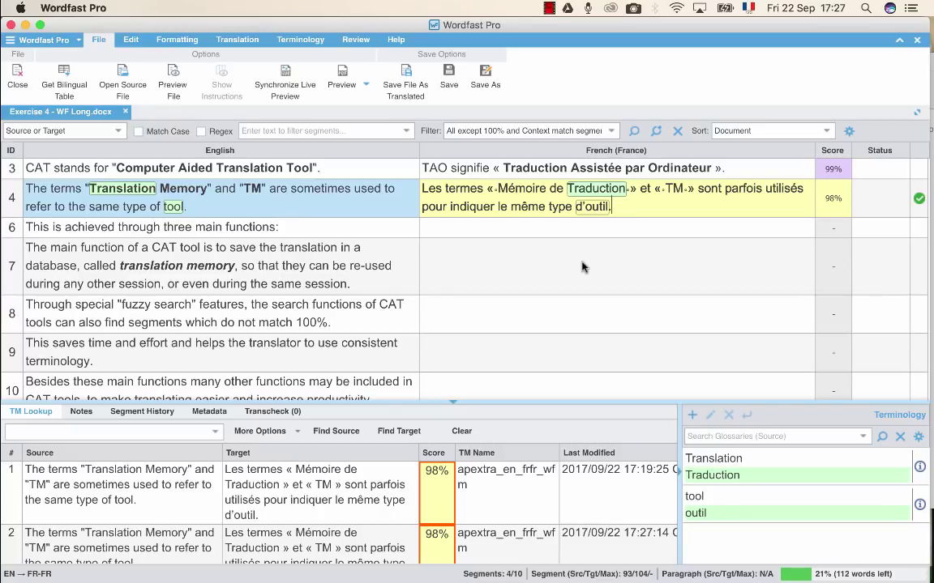